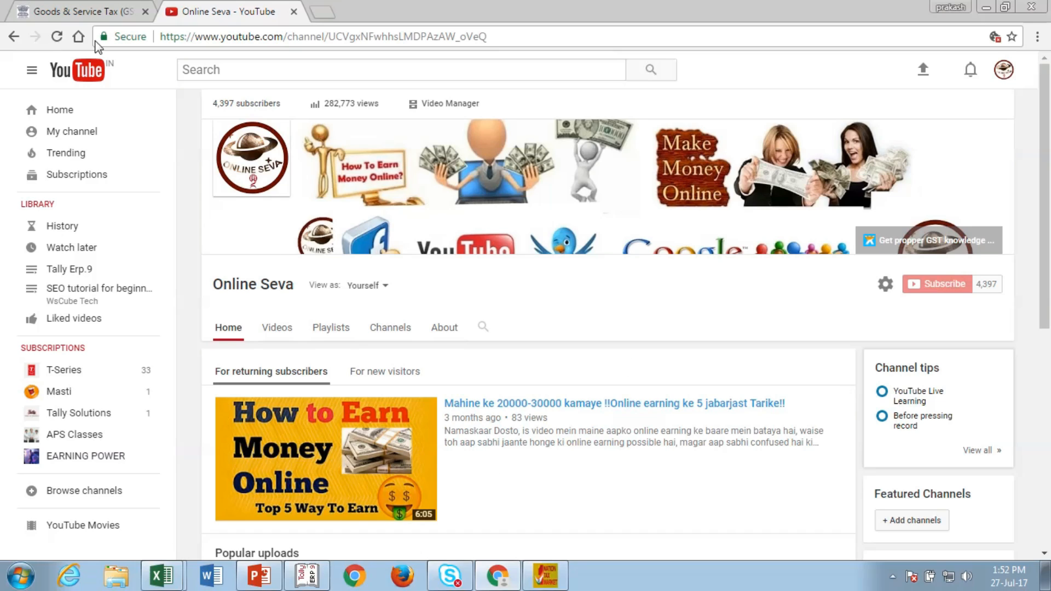
Step: Switch from YouTube to the GST portal's Returns Offline Tool download page
left_click(77, 7)
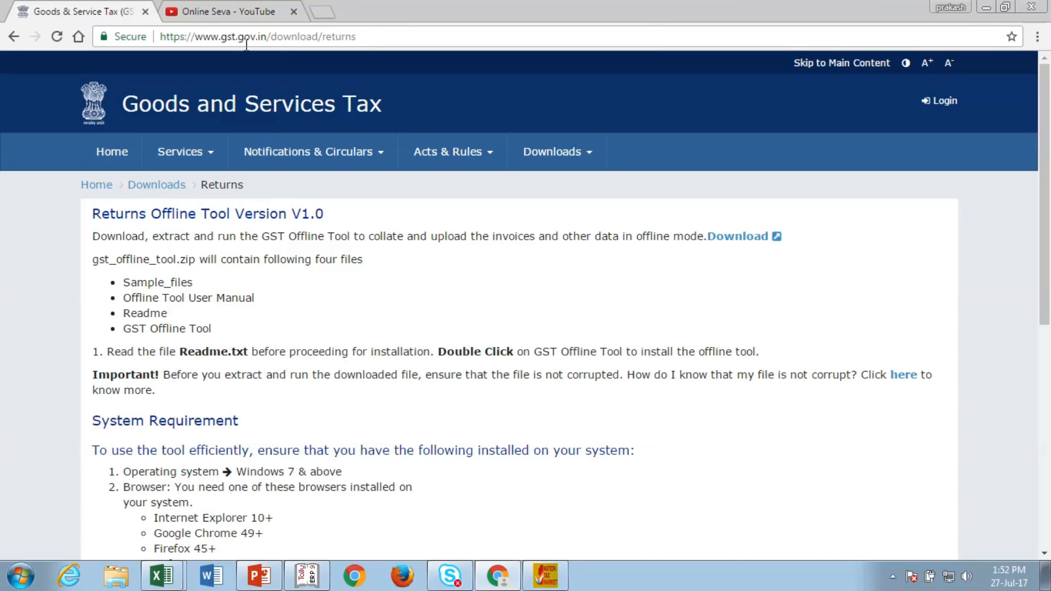
Step: Open the Returns Offline Tool page under Downloads > Offline Tools, then minimize Chrome
left_click(589, 162)
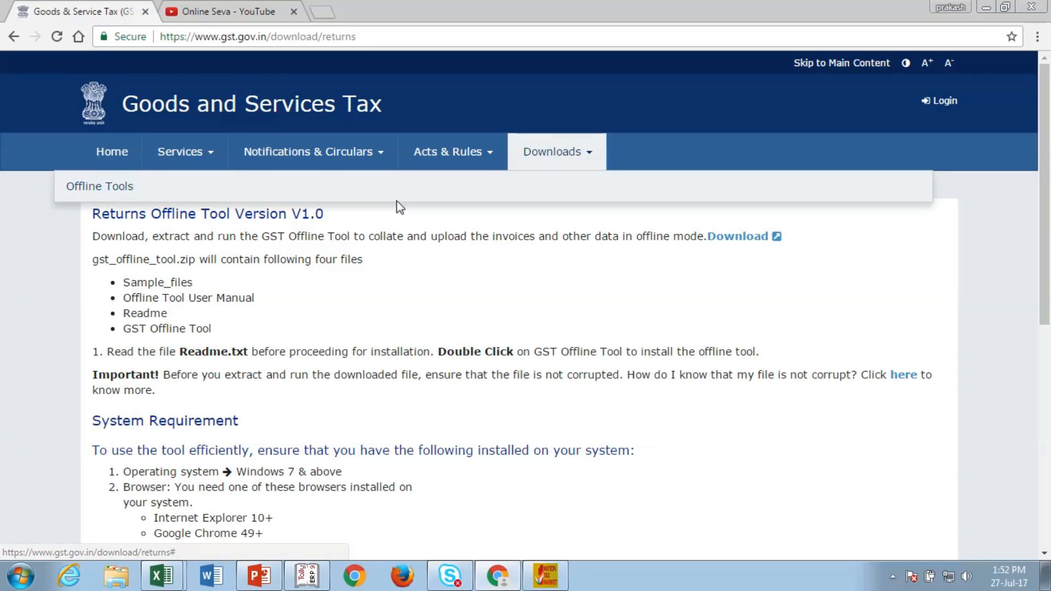
mouse_move(109, 192)
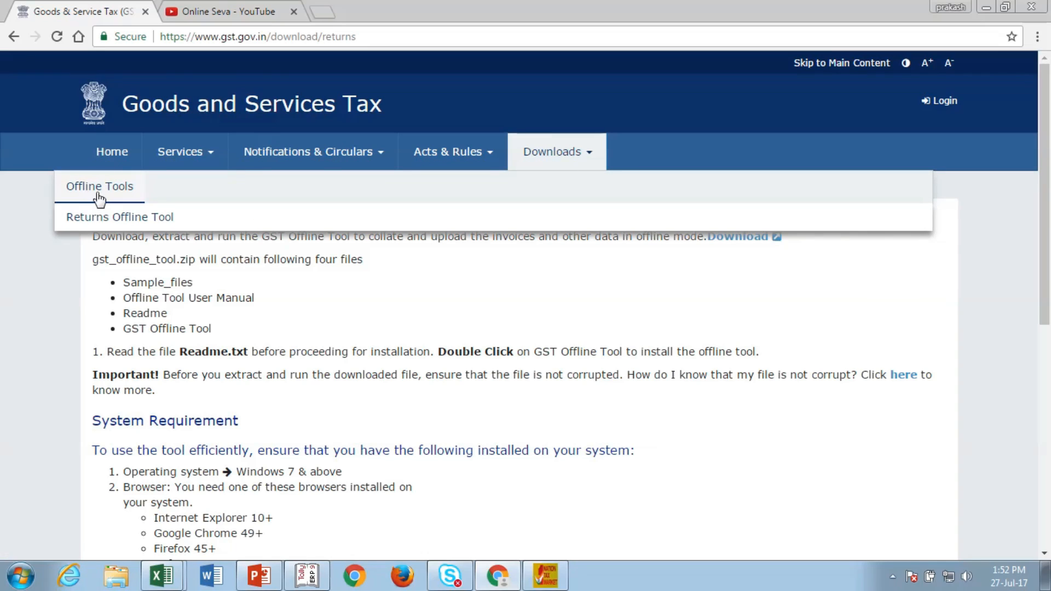
left_click(149, 216)
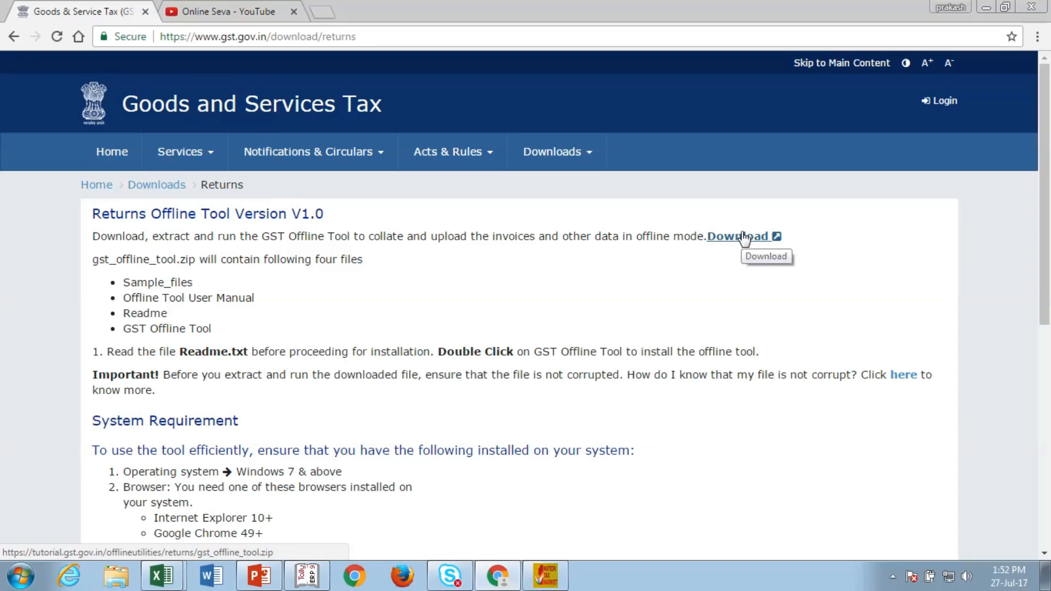
left_click(986, 8)
left_click(985, 6)
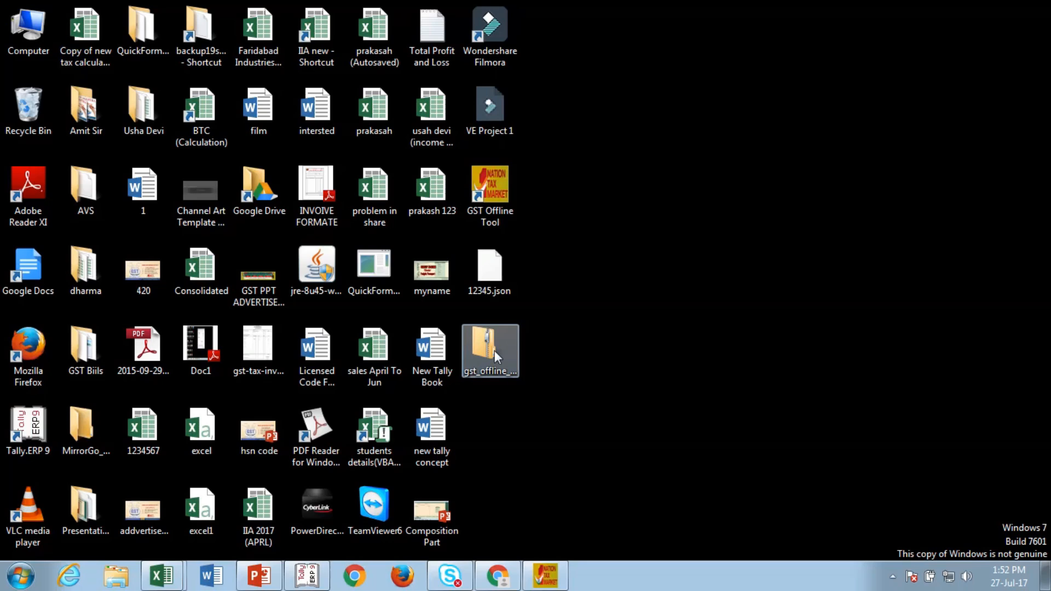
double_click(482, 344)
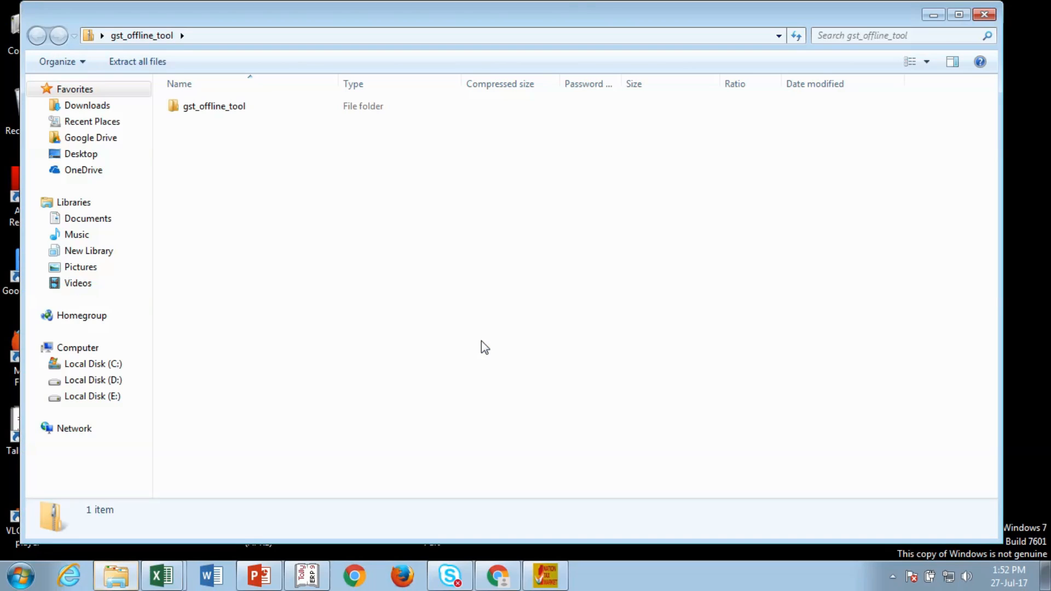
double_click(222, 110)
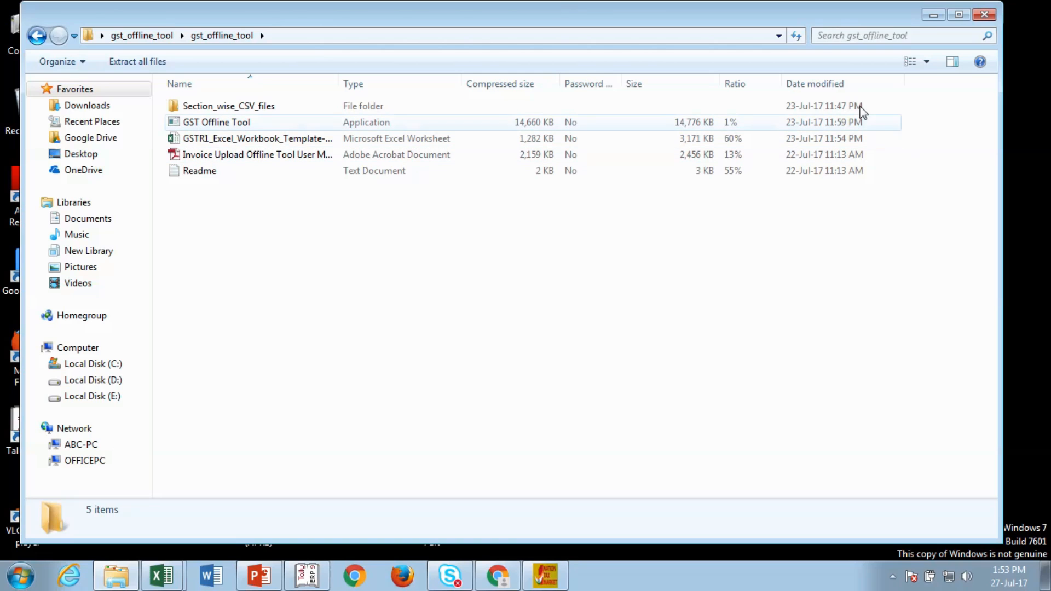
left_click(983, 16)
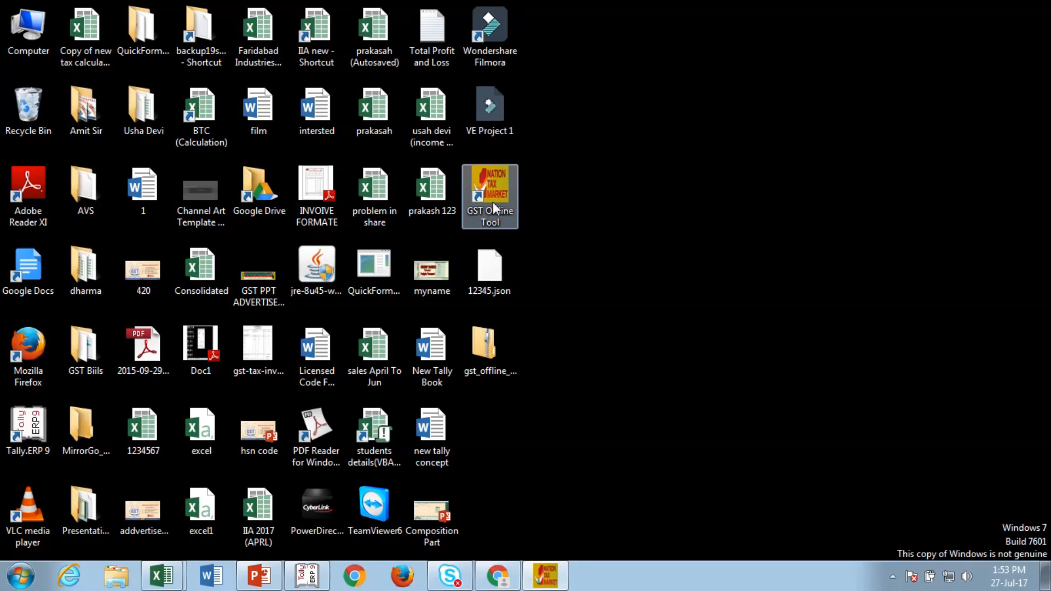
Step: Restore the GST Offline Tool and choose July as the tax period
left_click(545, 576)
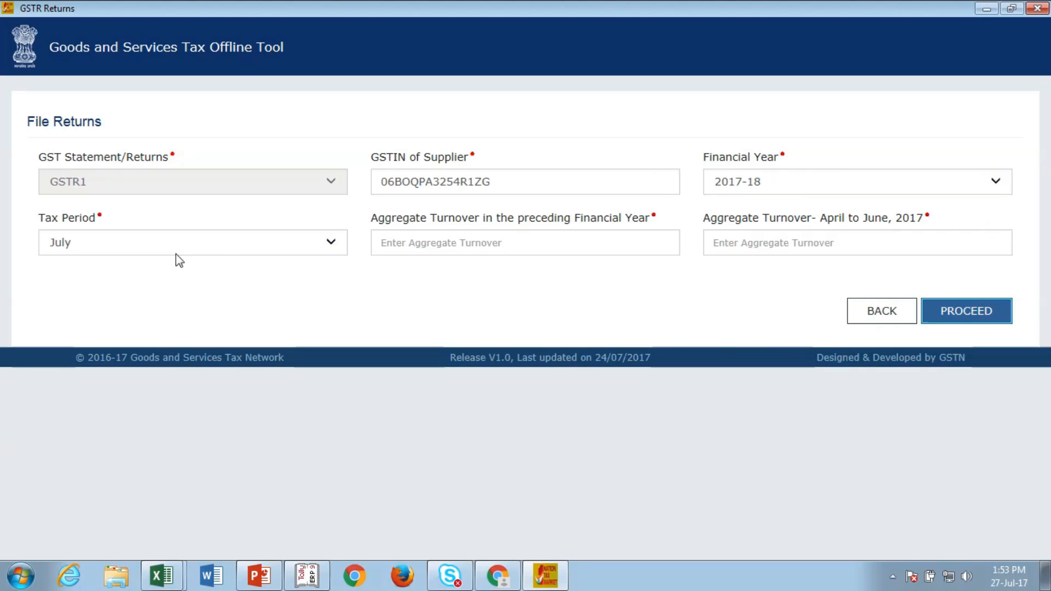
left_click(224, 253)
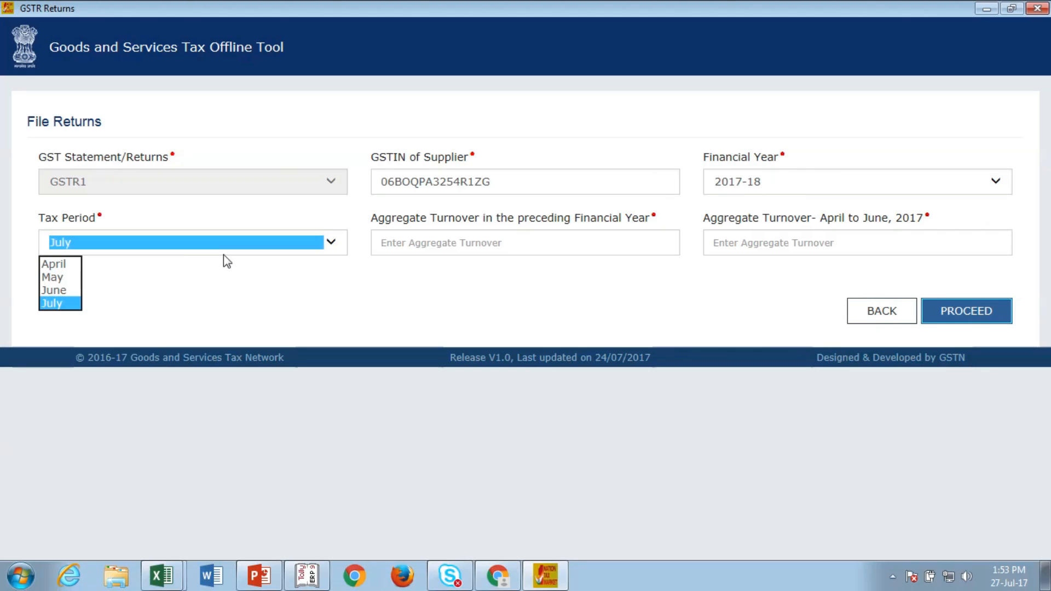
left_click(57, 307)
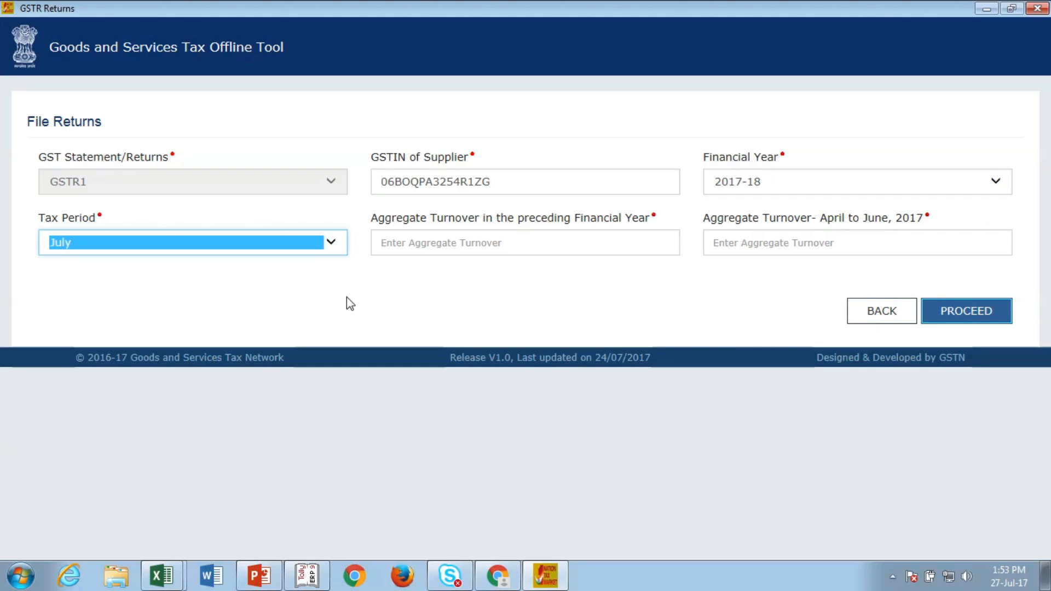
Step: Enter aggregate turnovers of 100000 and 25000, then proceed to invoice entry
left_click(464, 247)
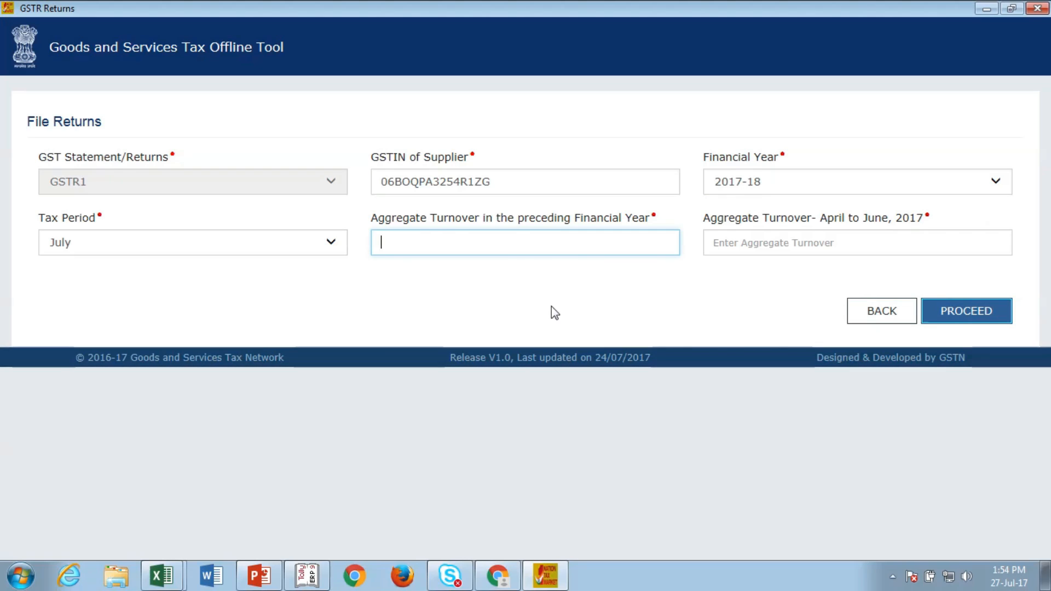
type("10000")
type("0")
left_click(793, 240)
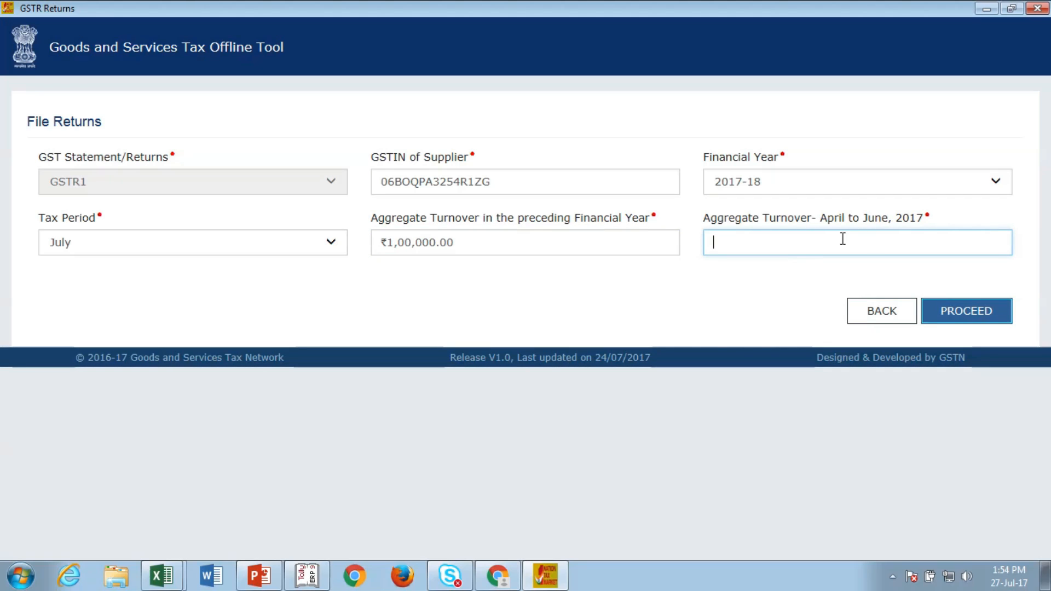
type("25000")
left_click(963, 323)
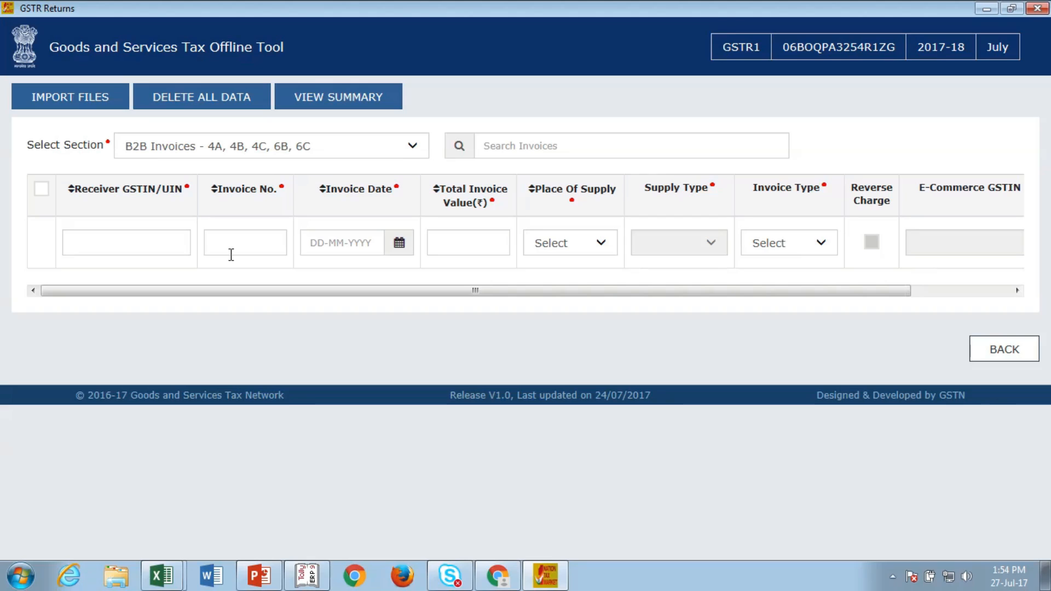
Step: Check the Invoice Type choices, then place the cursor in the first row's Receiver GSTIN field
left_click(170, 239)
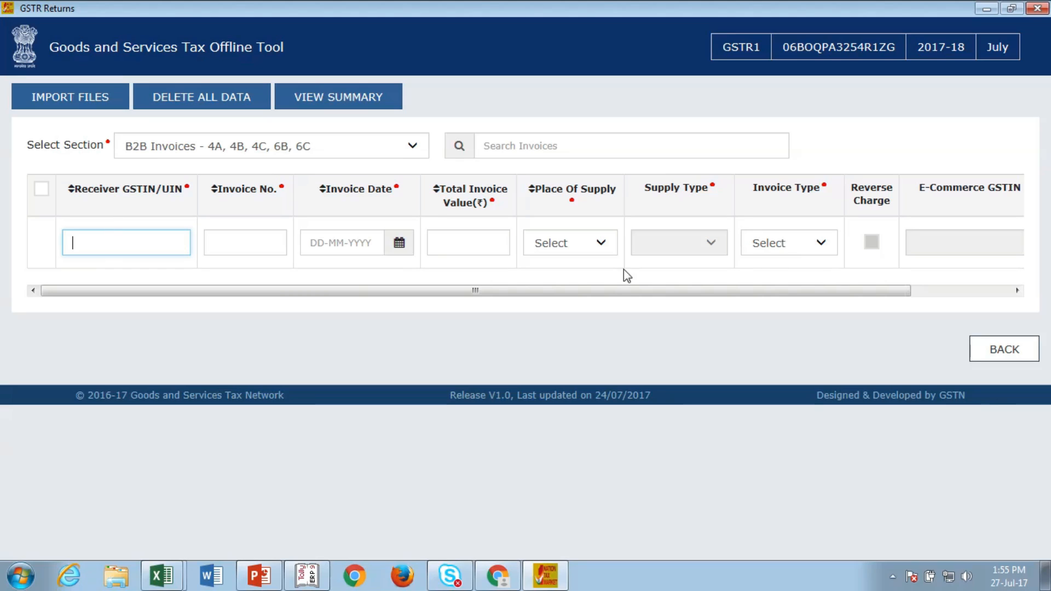
left_click(828, 252)
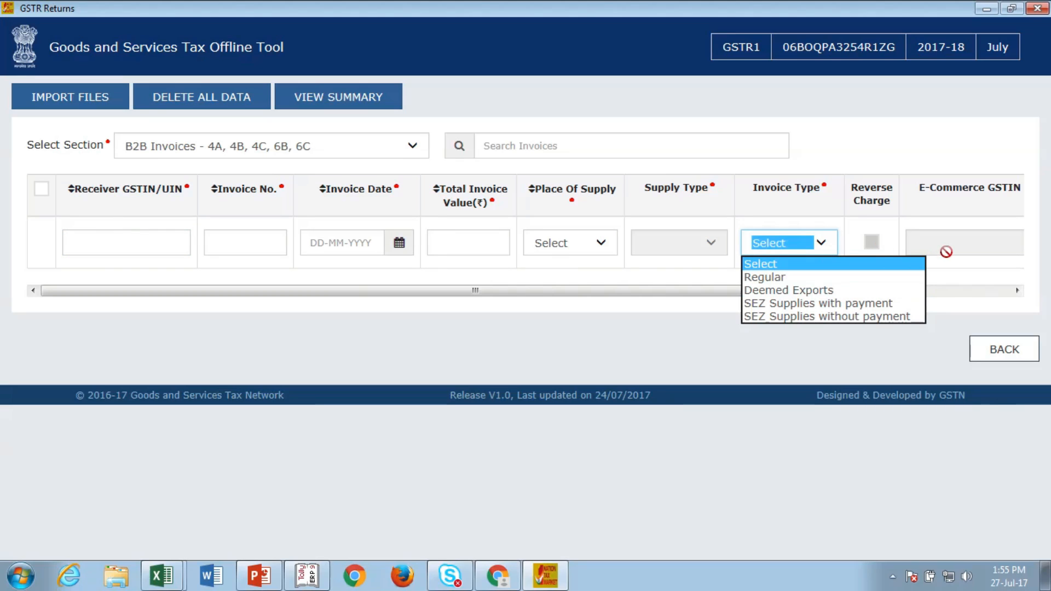
left_click(932, 299)
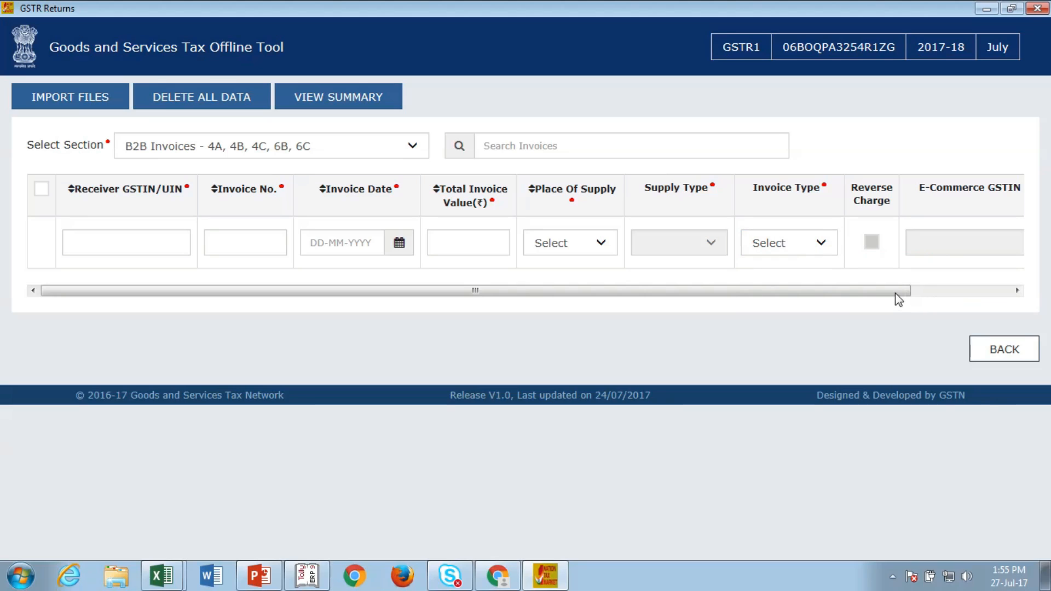
left_click_drag(894, 294, 737, 319)
left_click(132, 242)
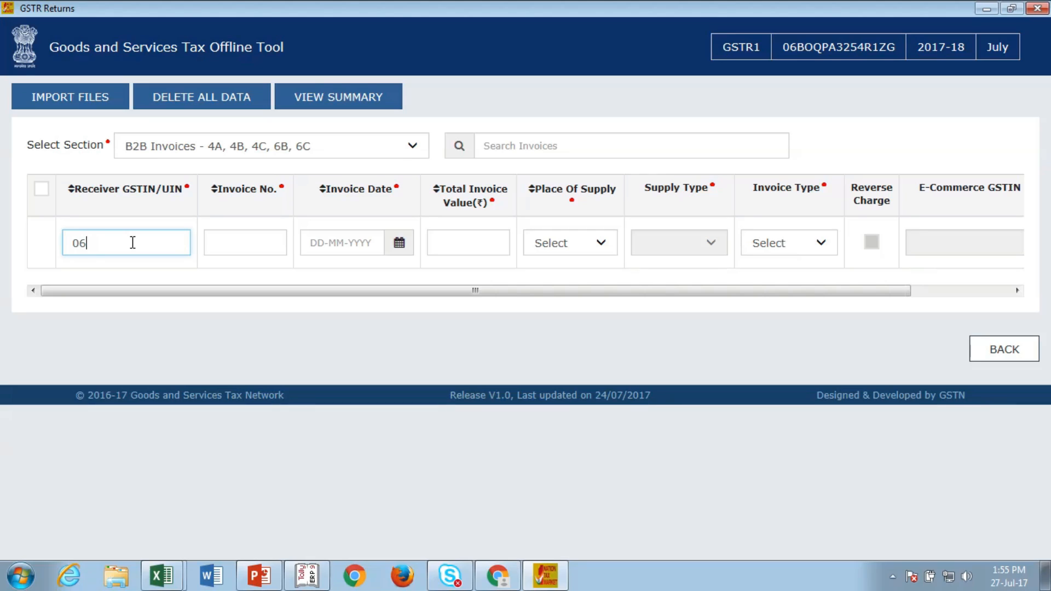
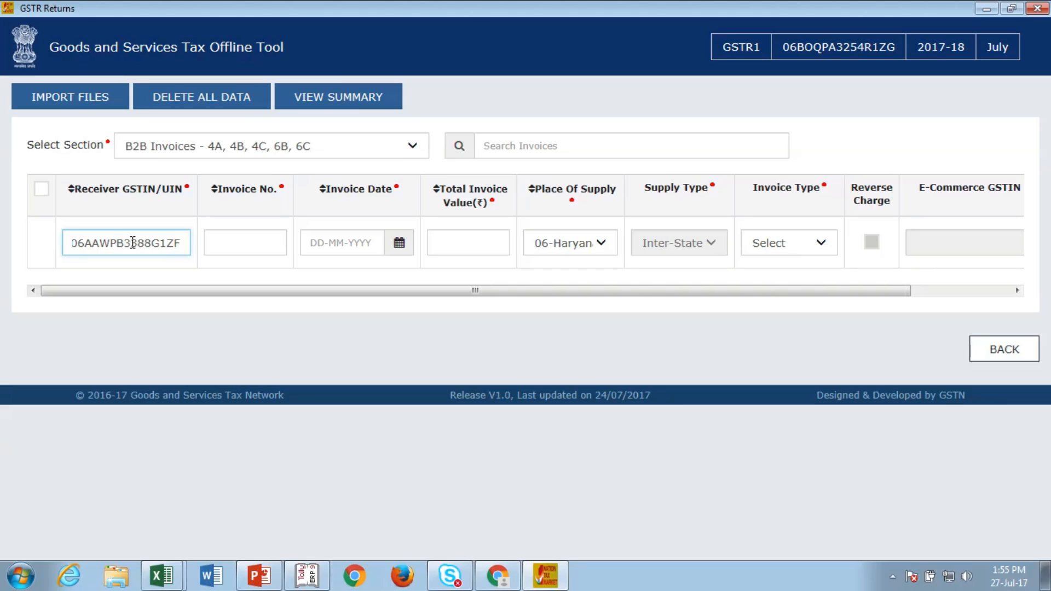
Step: Enter the receiver's GSTIN, invoice number 080, date 12-07-2017 and value 11800
left_click(236, 243)
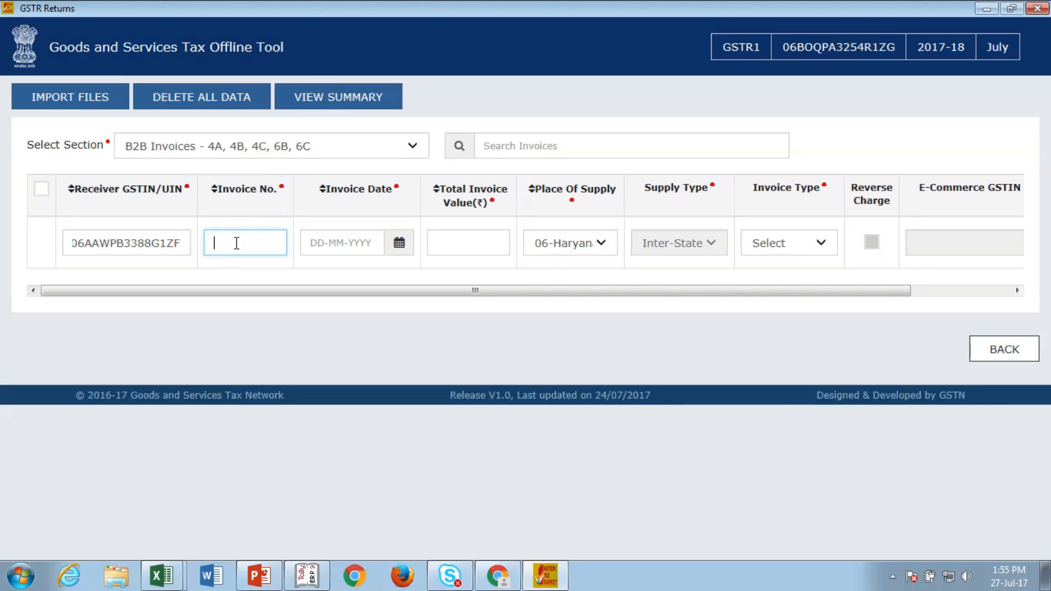
type("080")
left_click(406, 263)
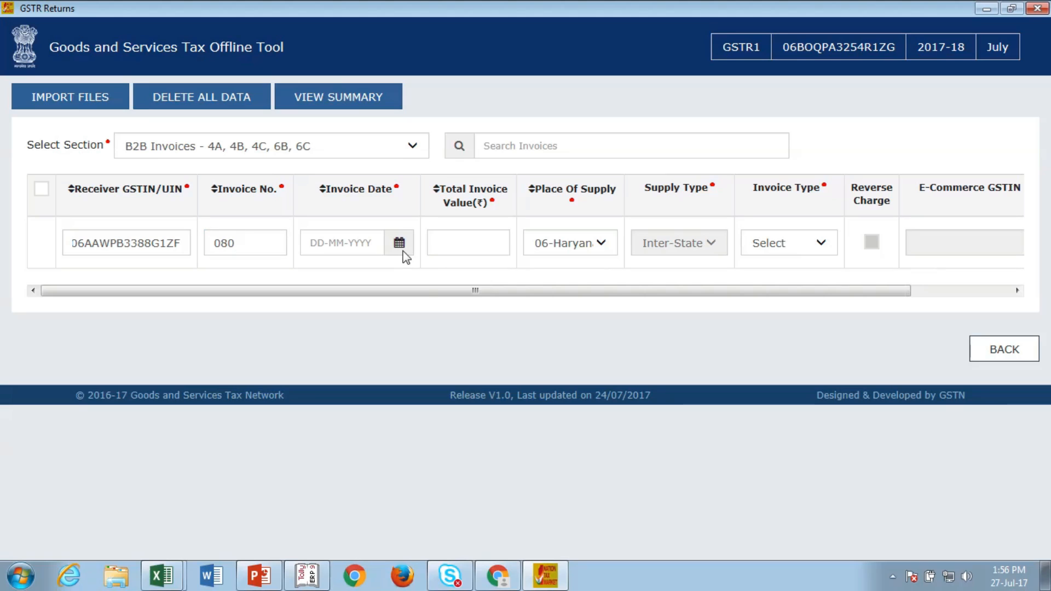
left_click(401, 248)
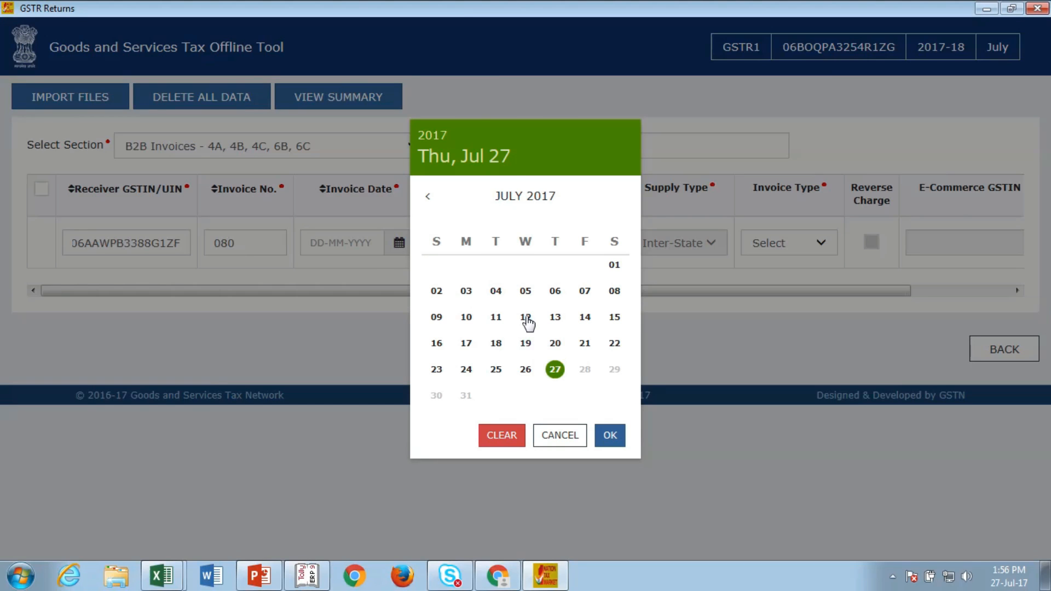
left_click(525, 318)
left_click(487, 240)
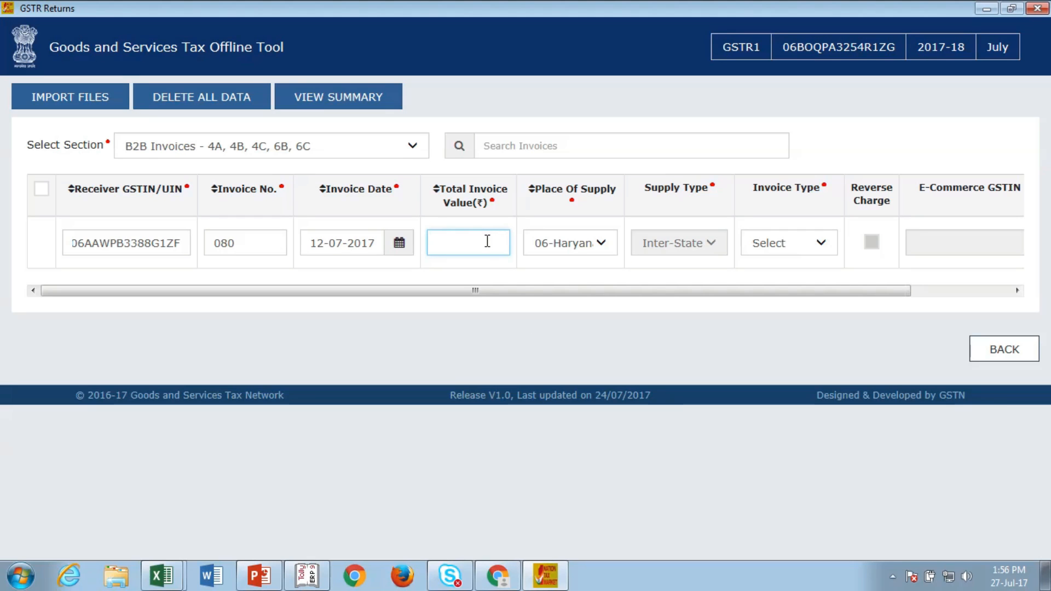
type("11800")
Step: Set the invoice type to Regular and open the item details for invoice 080
left_click(824, 244)
left_click(777, 277)
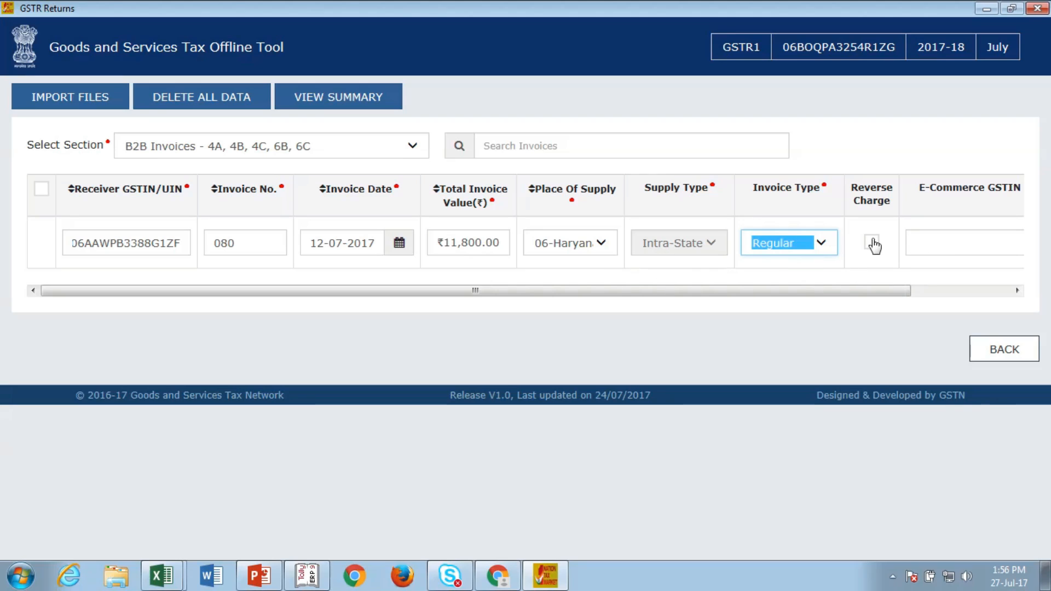
left_click_drag(879, 293, 1004, 299)
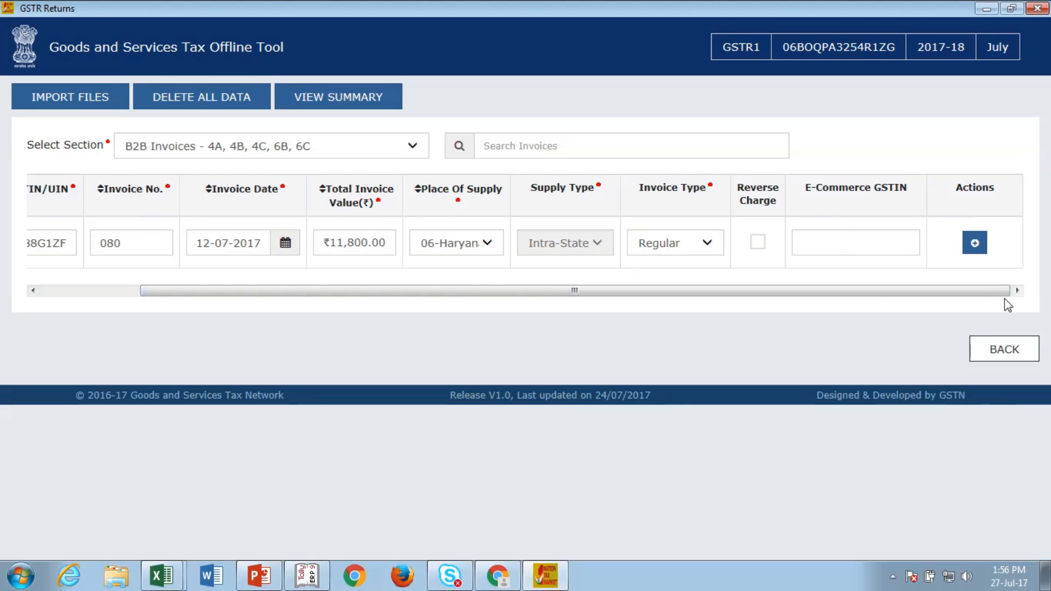
left_click(975, 244)
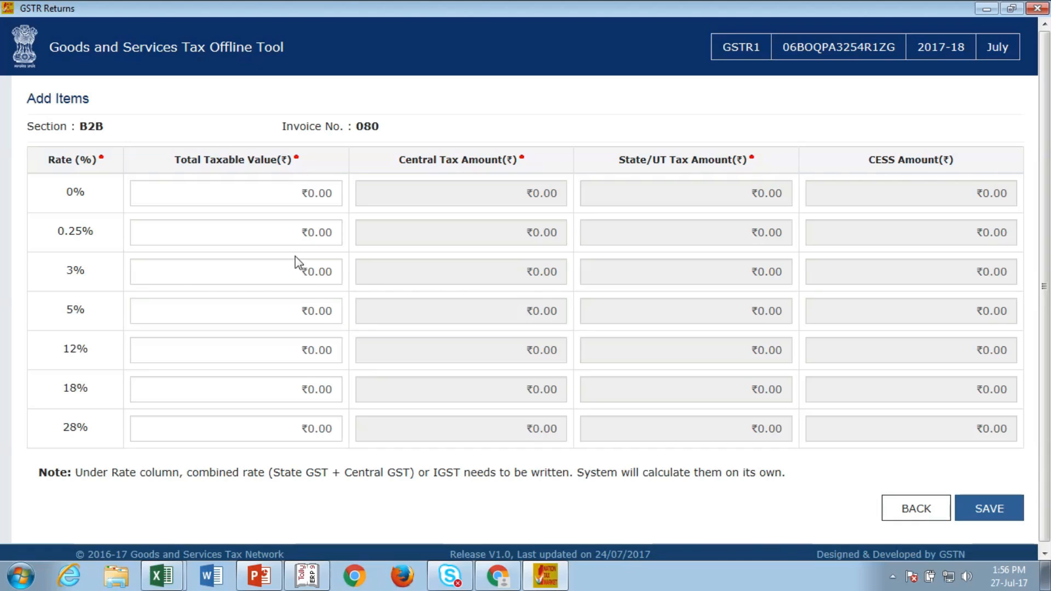
Step: Enter 10000 as the taxable value at the 18% rate and save invoice 080
left_click(302, 389)
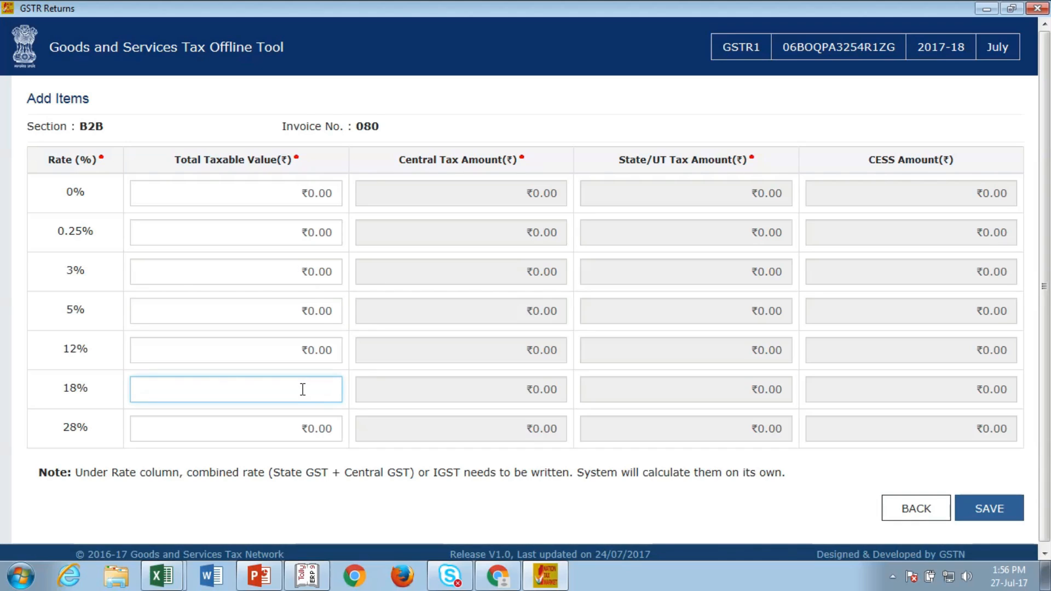
type("10000")
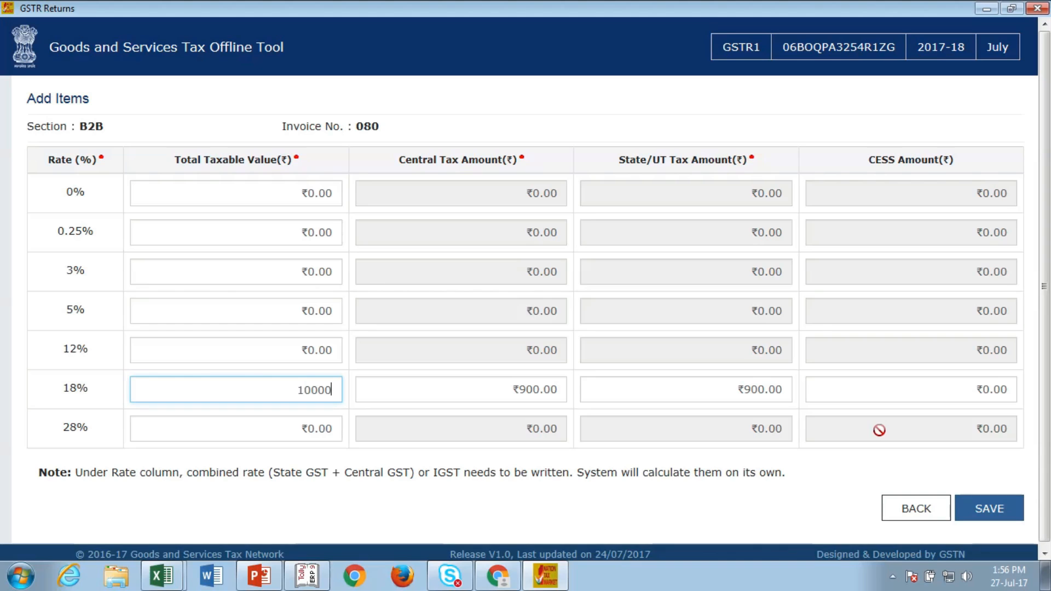
left_click(978, 514)
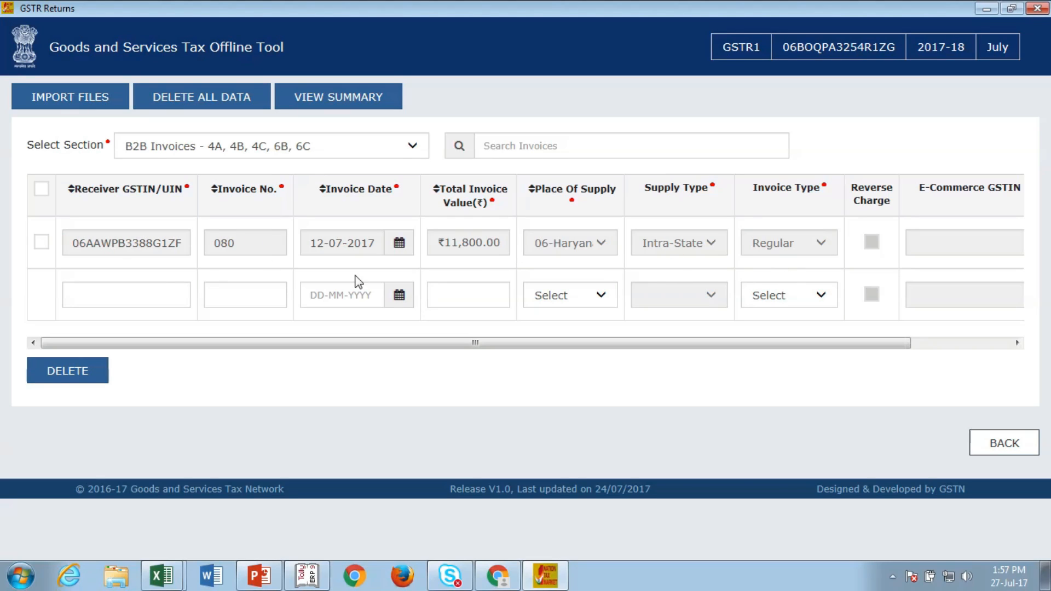
Step: Delete invoice 080 from the B2B list and open the Excel and CSV import page
left_click(42, 243)
left_click(76, 372)
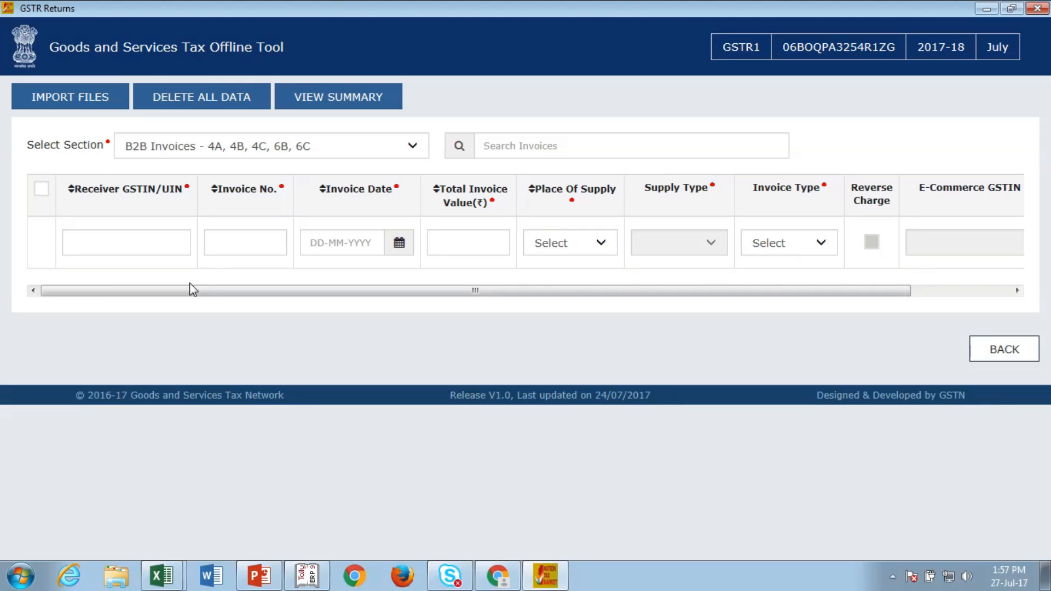
left_click(68, 97)
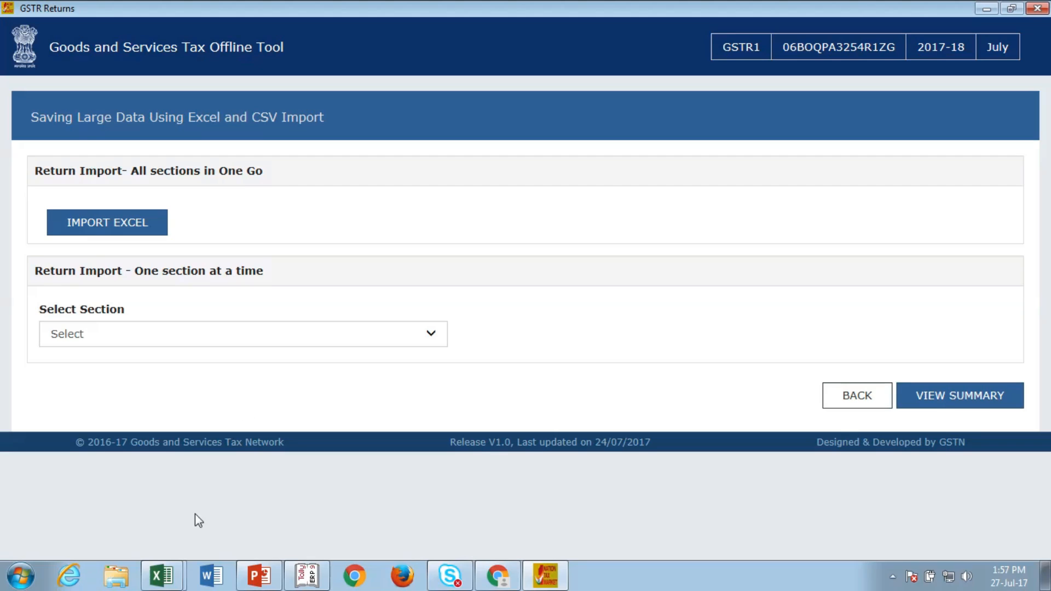
Step: Review the template's b2b, b2cl and b2cs sheets in Excel, then list the tool's import sections
mouse_move(167, 581)
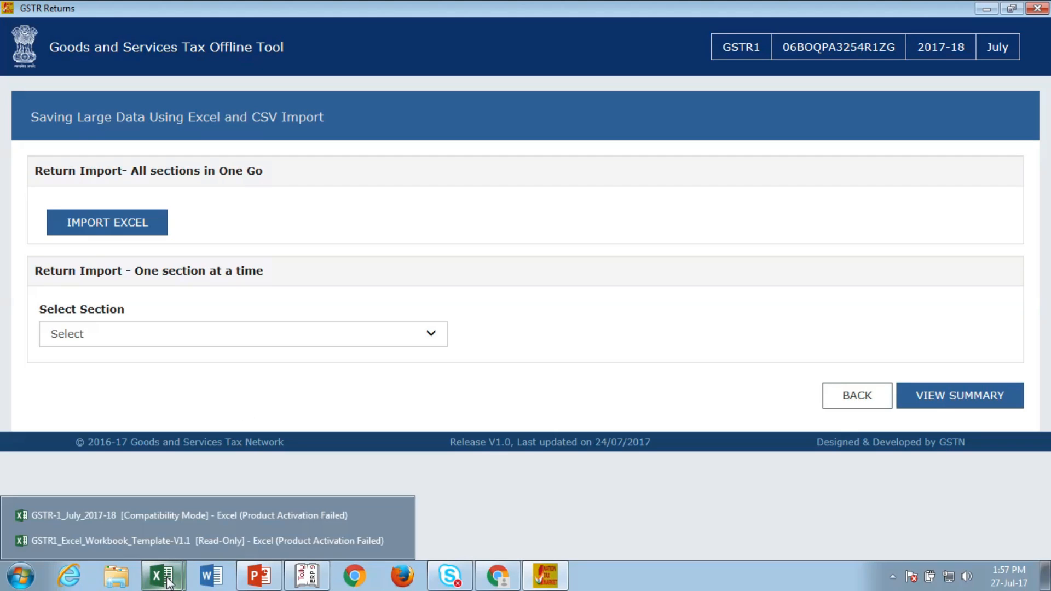
left_click(153, 536)
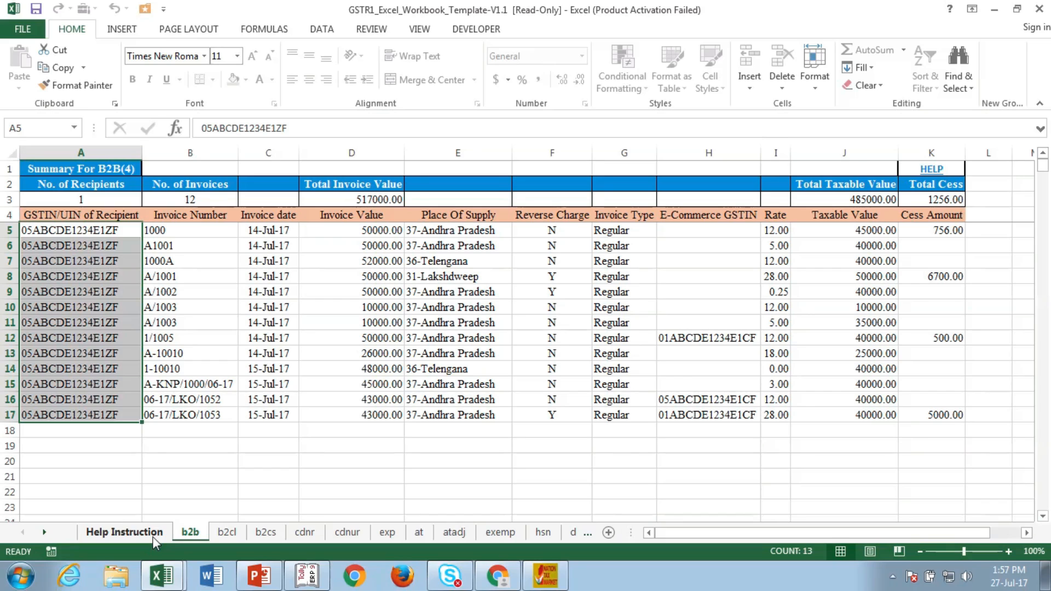
left_click(188, 463)
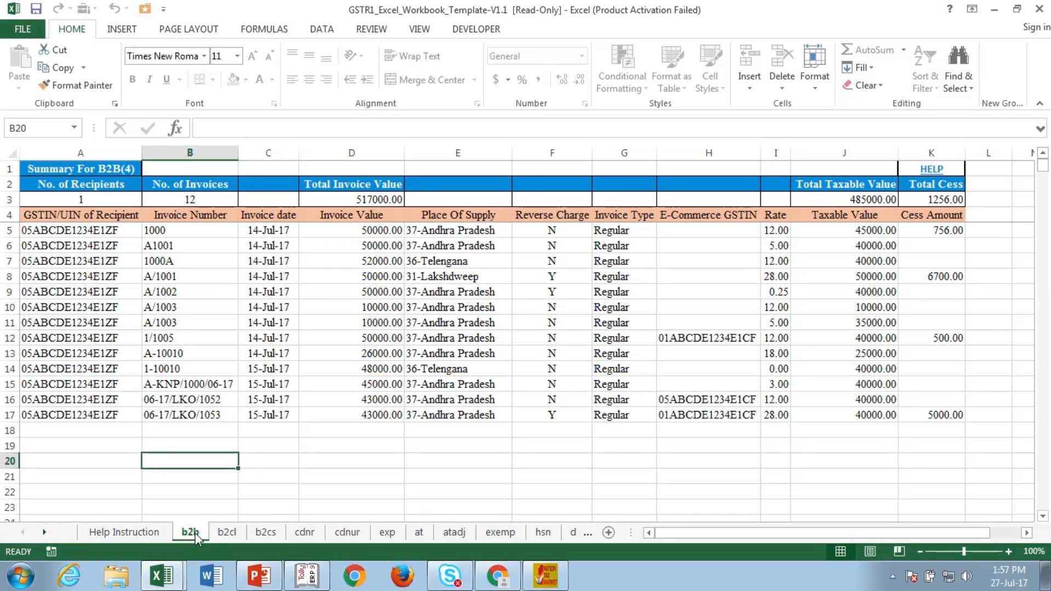
left_click(225, 532)
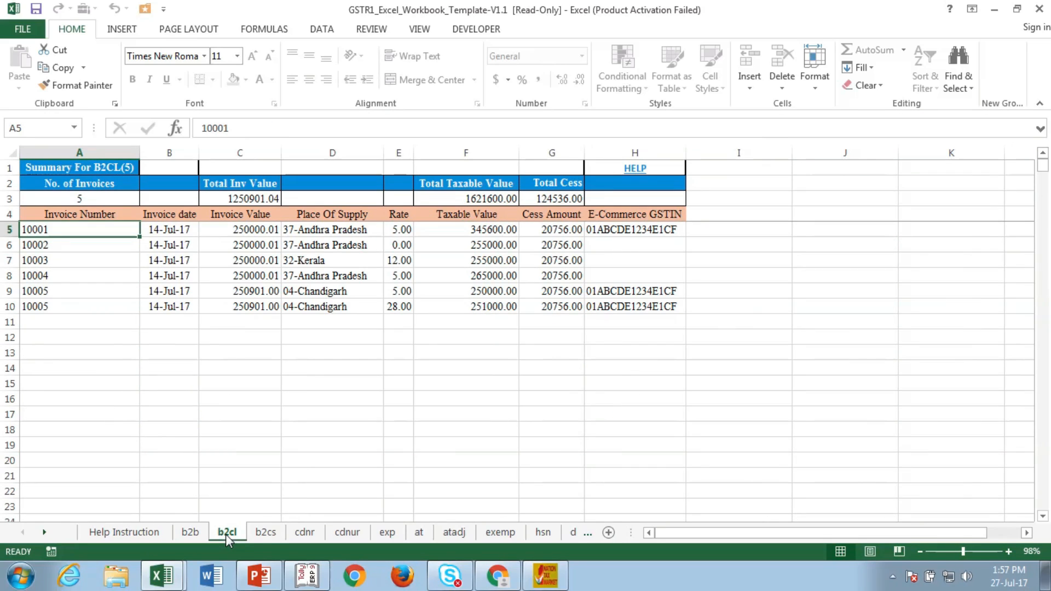
left_click(267, 534)
left_click(182, 539)
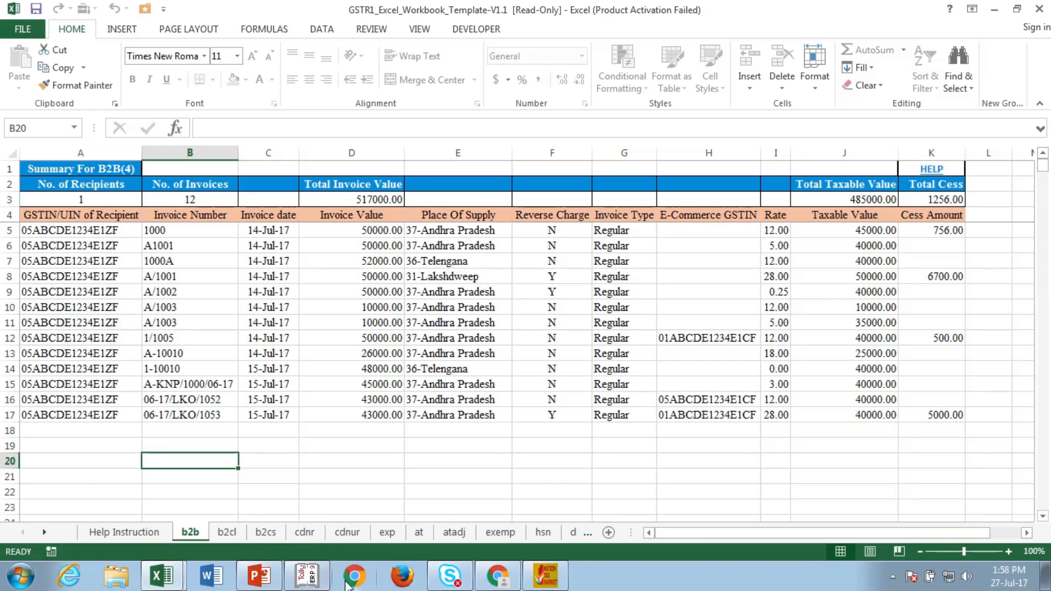
left_click(538, 585)
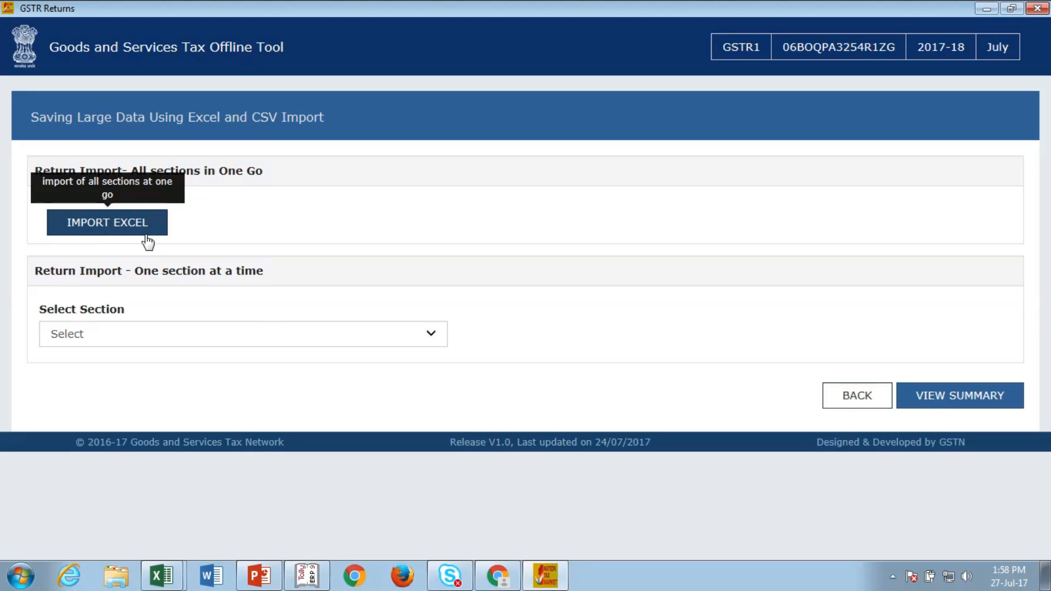
left_click(277, 333)
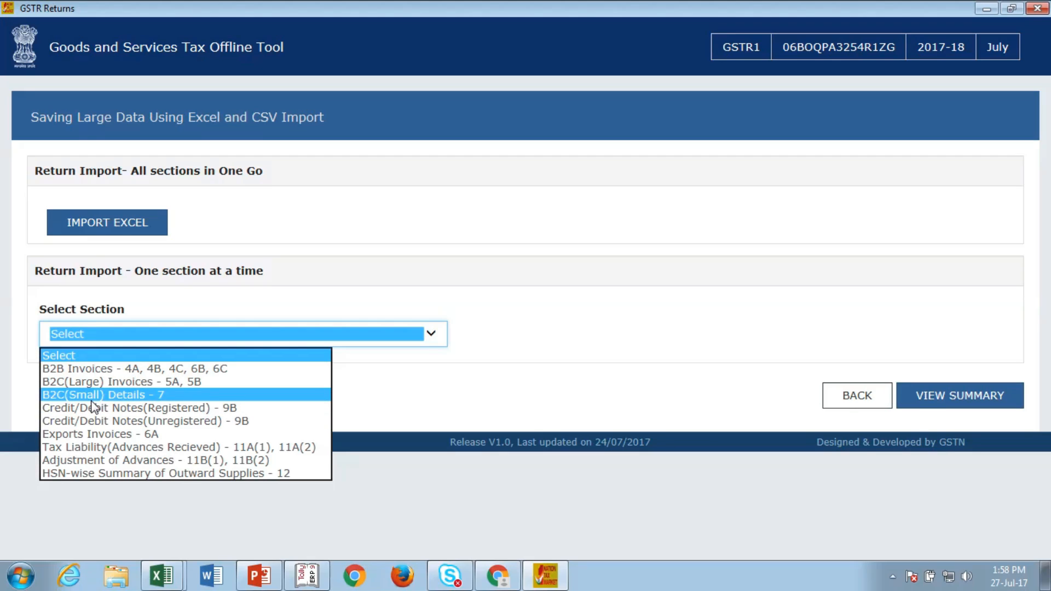
Step: Select the B2B Invoices - 4A, 4B, 4C, 6B, 6C section and cancel the CSV file chooser
left_click(140, 370)
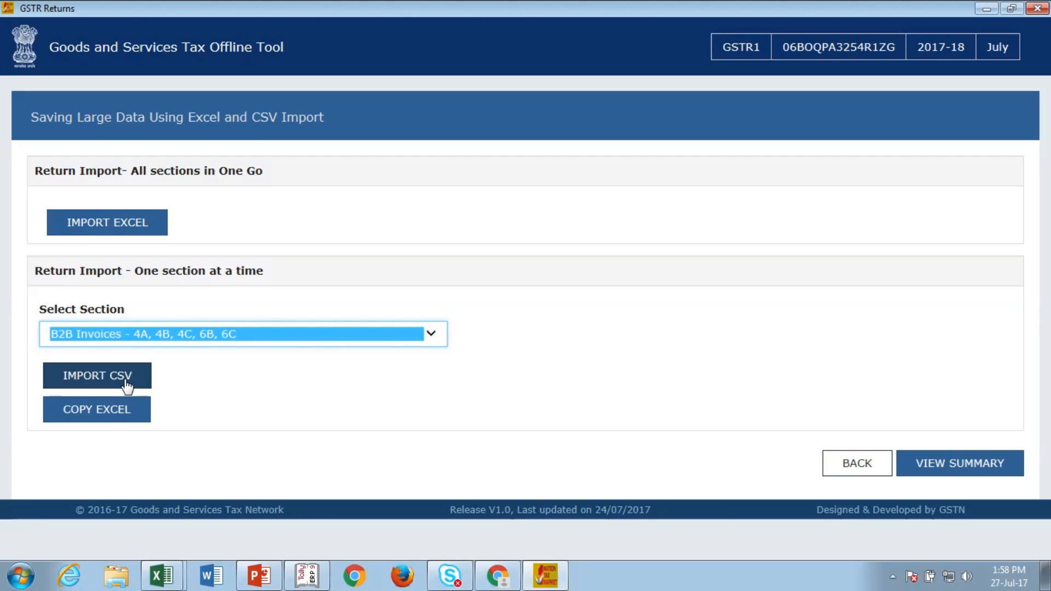
left_click(126, 384)
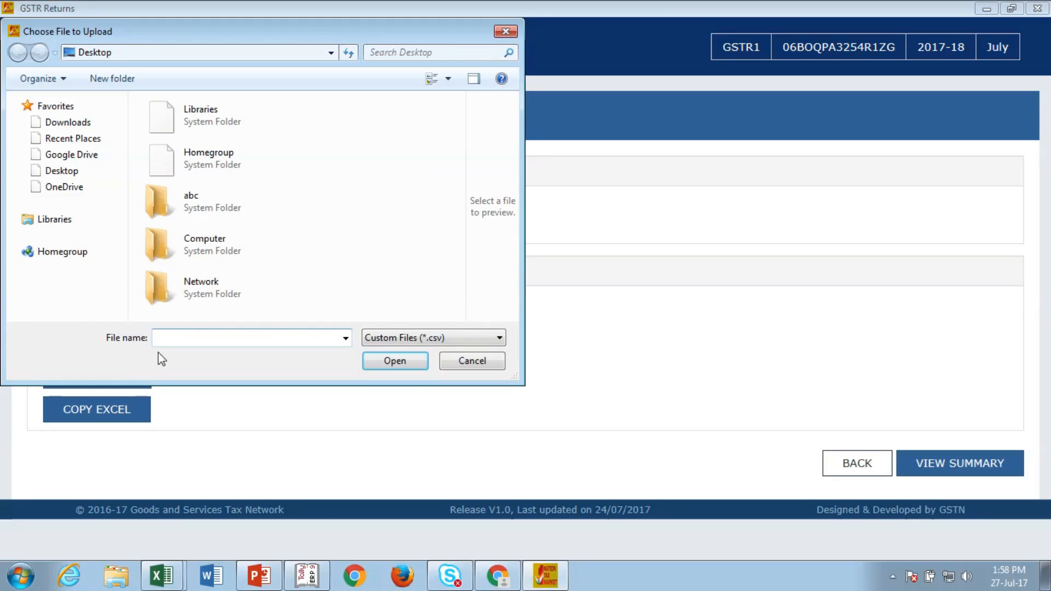
left_click(461, 362)
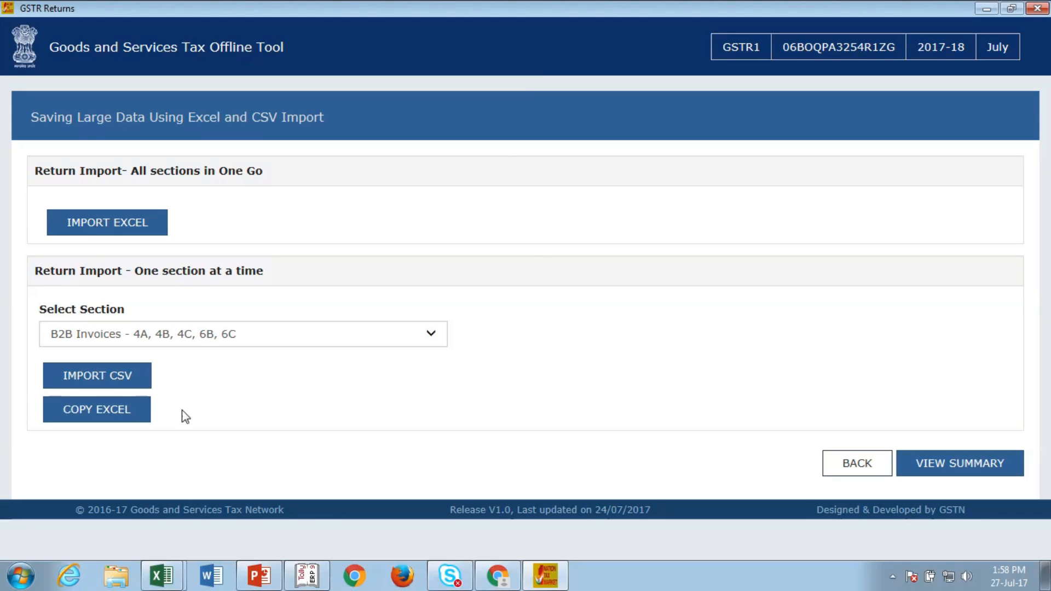
left_click(122, 408)
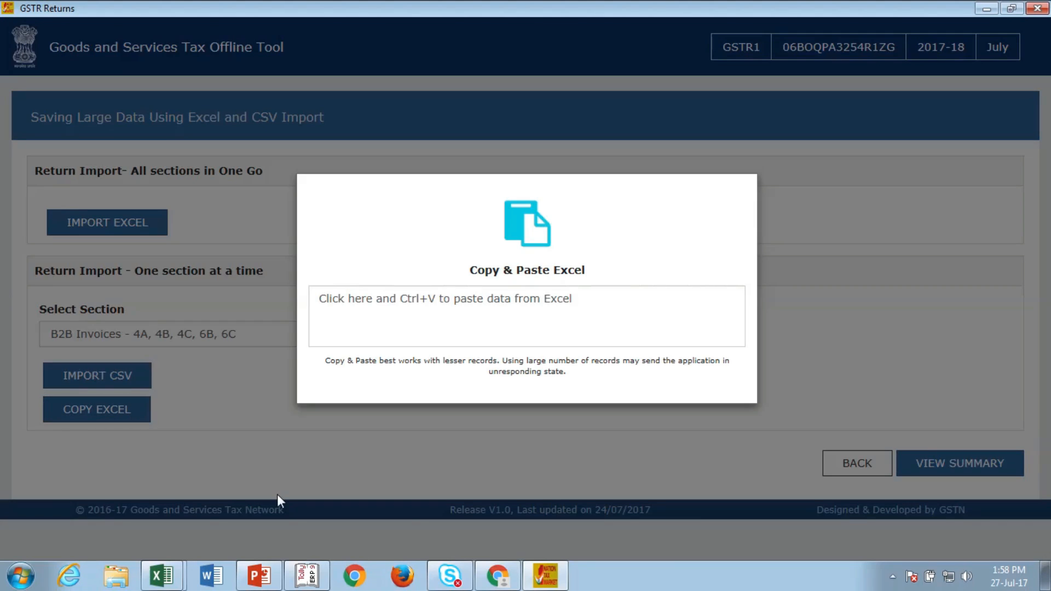
mouse_move(176, 582)
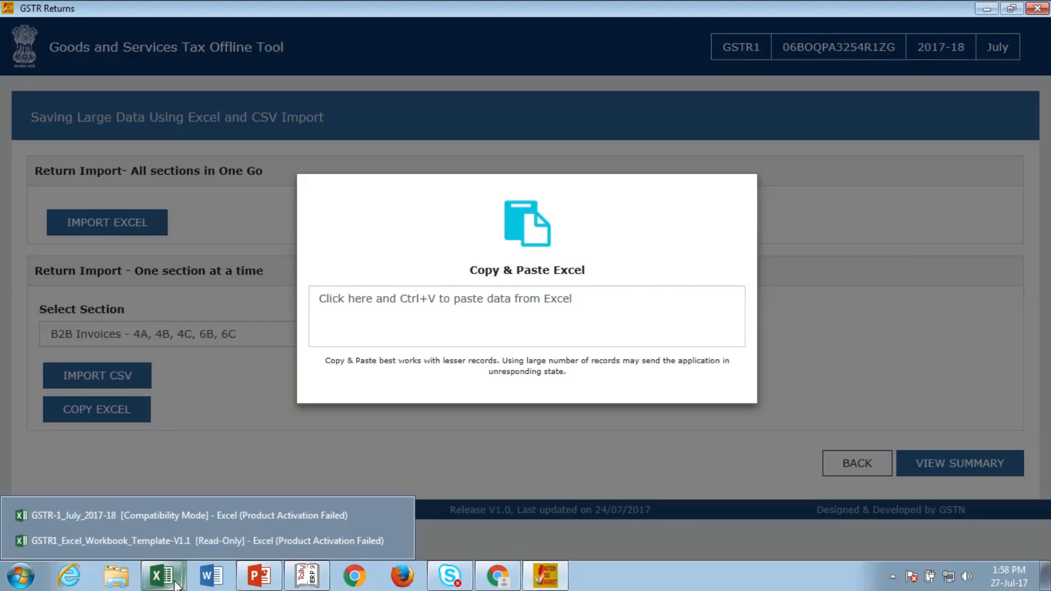
left_click(162, 542)
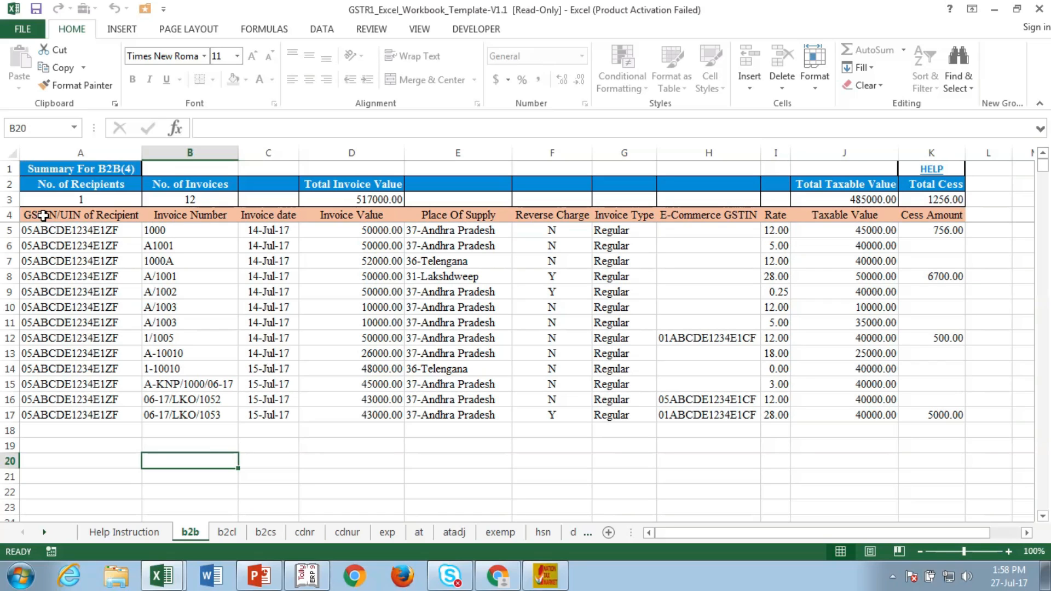
left_click_drag(41, 189, 915, 414)
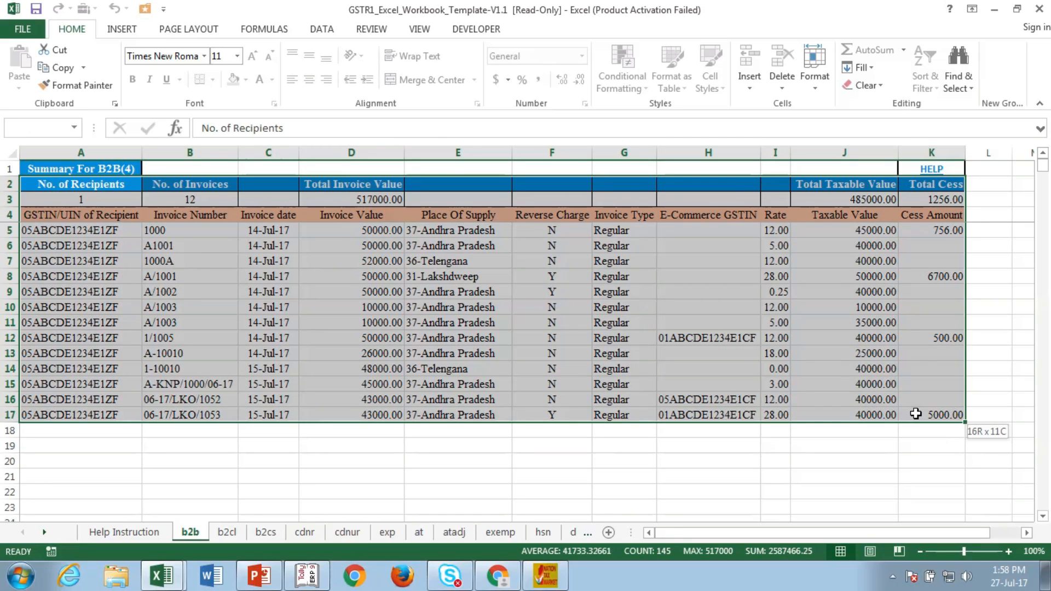
key("ctrl+c")
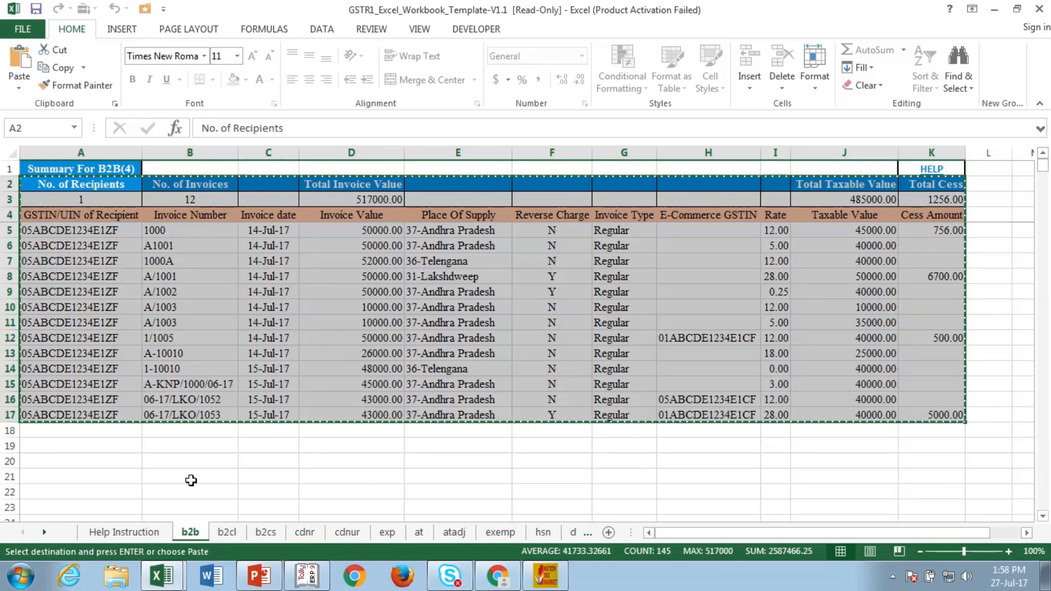
left_click(545, 575)
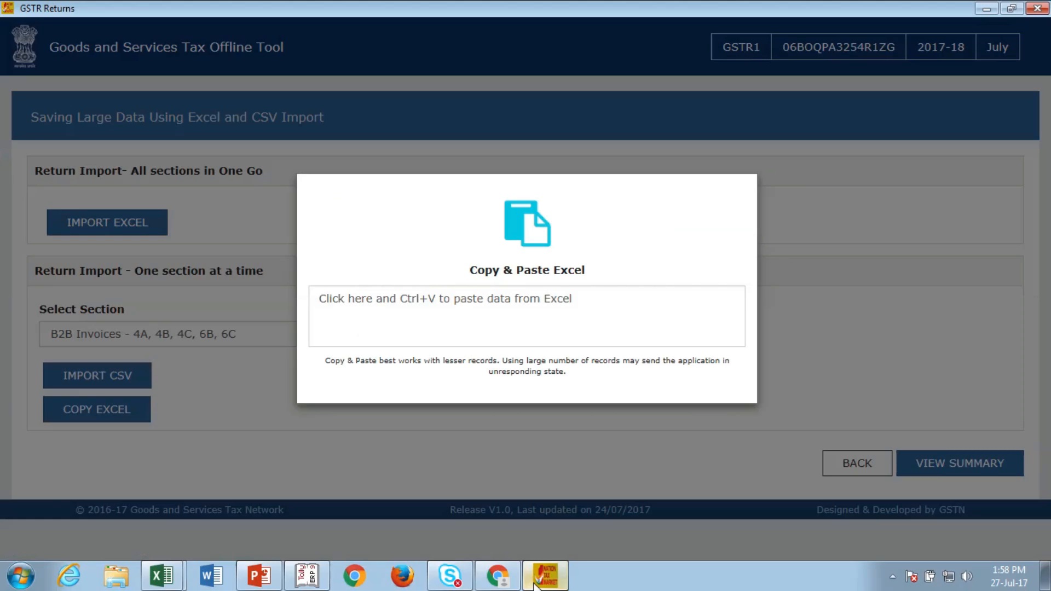
left_click(419, 308)
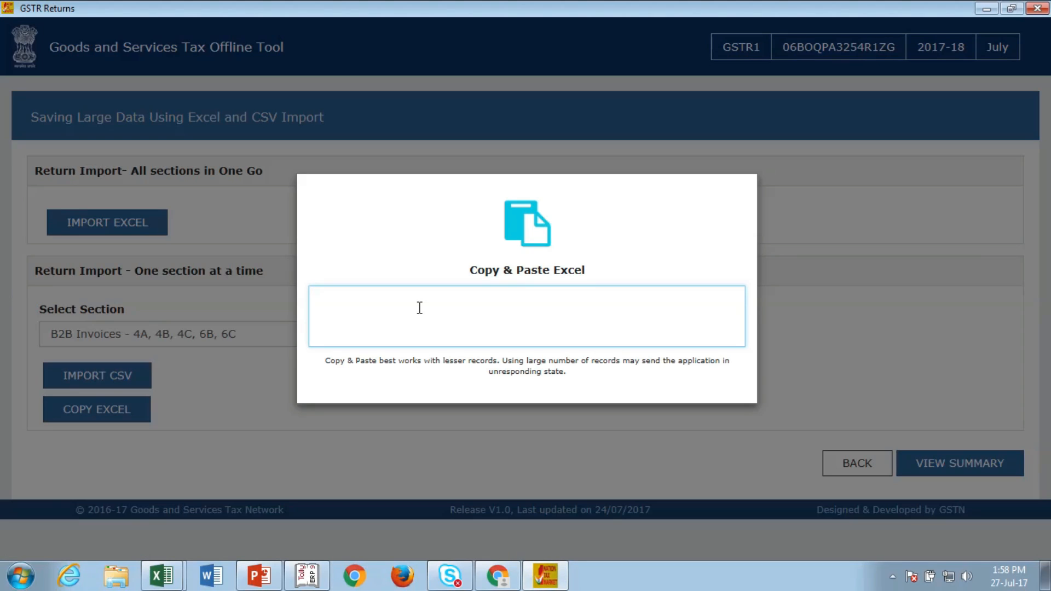
key("ctrl+v")
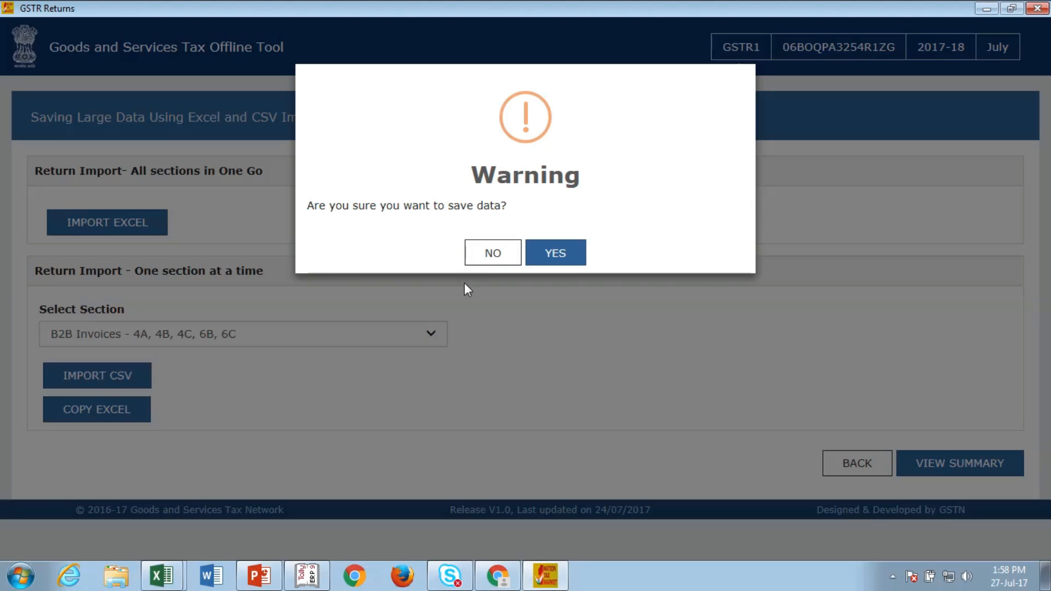
left_click(556, 257)
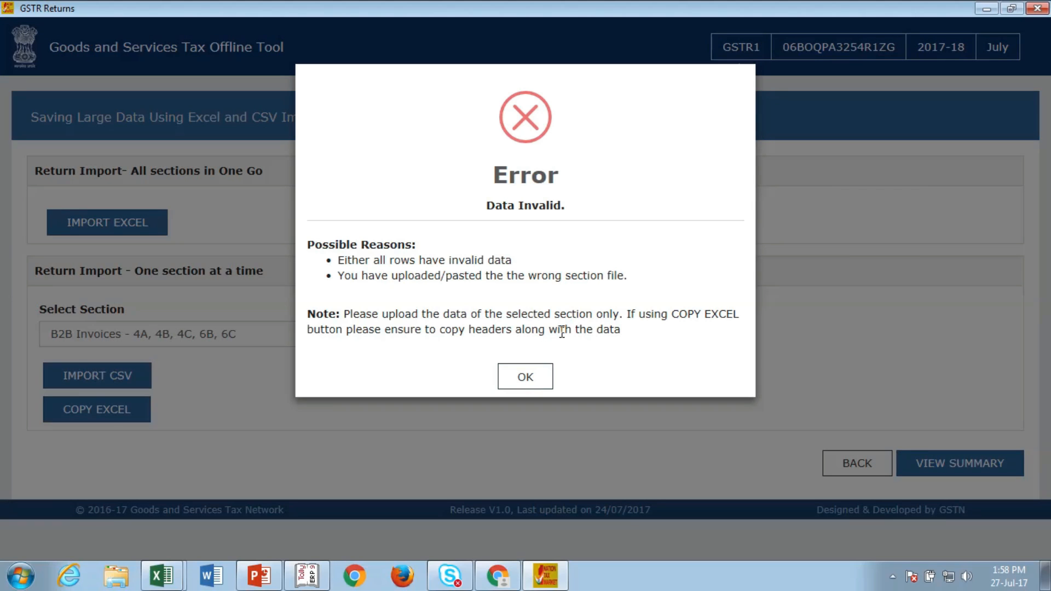
left_click(534, 383)
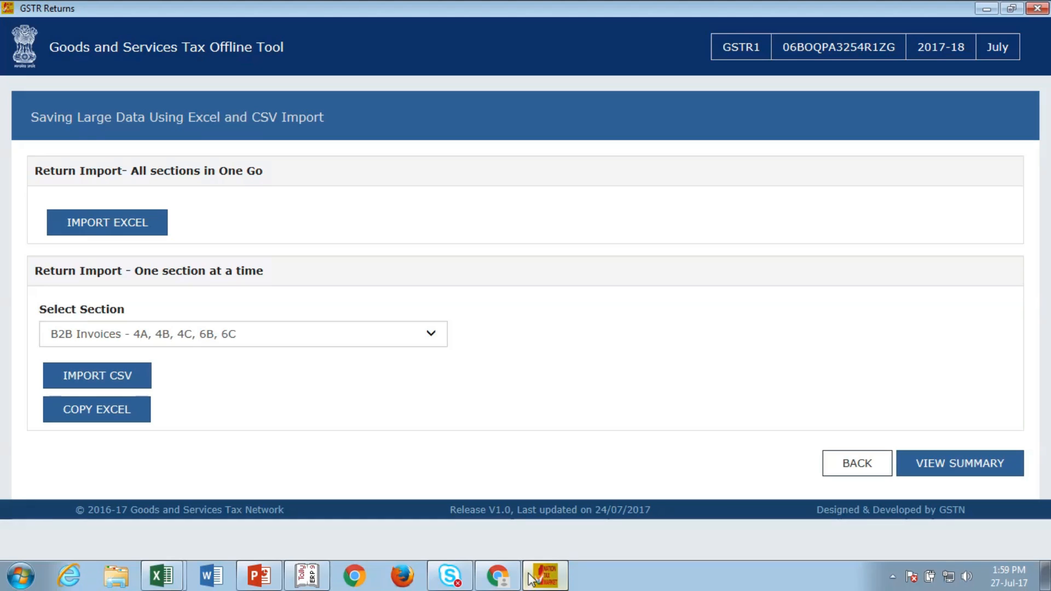
Step: Copy cells A1:K17 from the GSTR1 template's b2b sheet in Excel
left_click(162, 585)
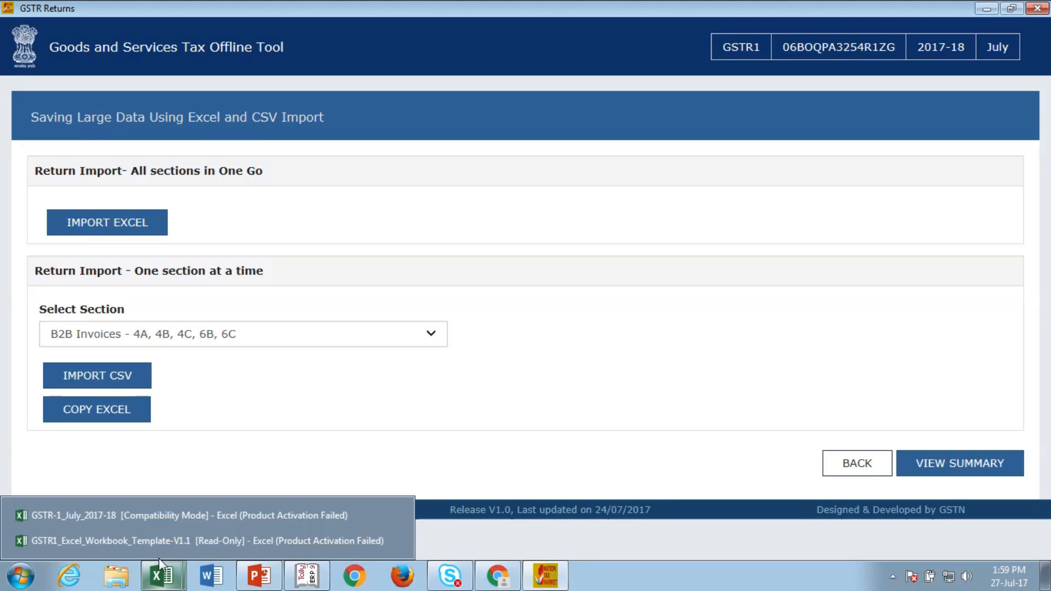
left_click(158, 541)
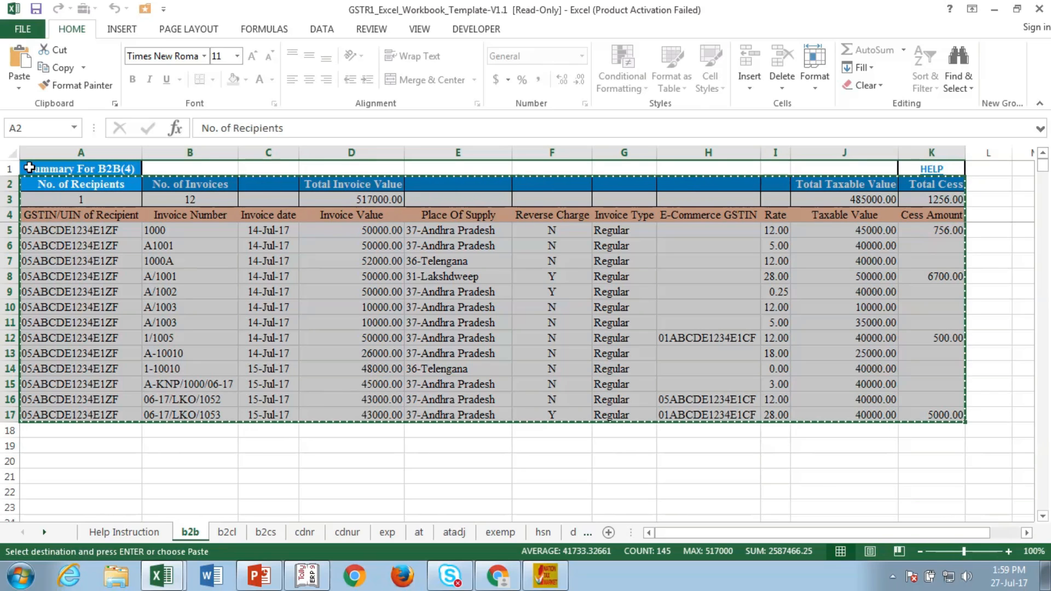
left_click_drag(29, 168, 934, 411)
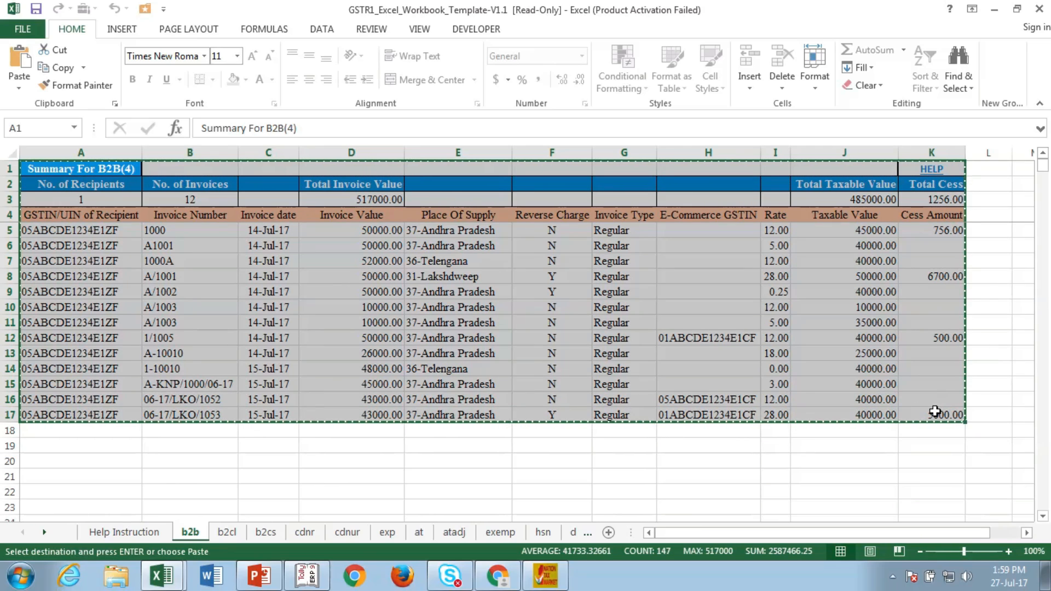
Step: Paste the copied B2B rows into the tool's COPY EXCEL box and confirm saving
left_click(546, 575)
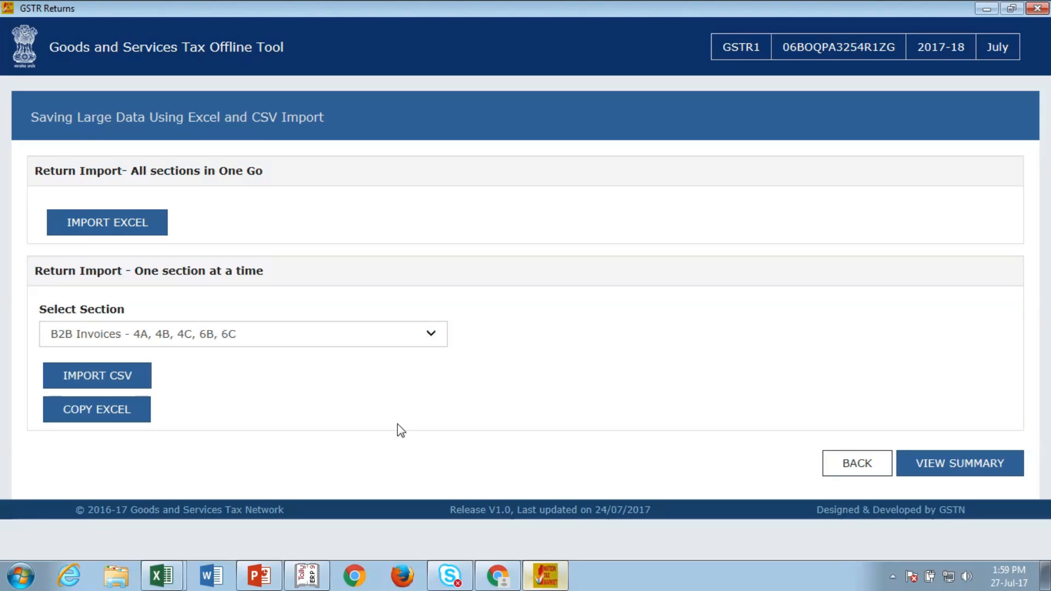
left_click(127, 409)
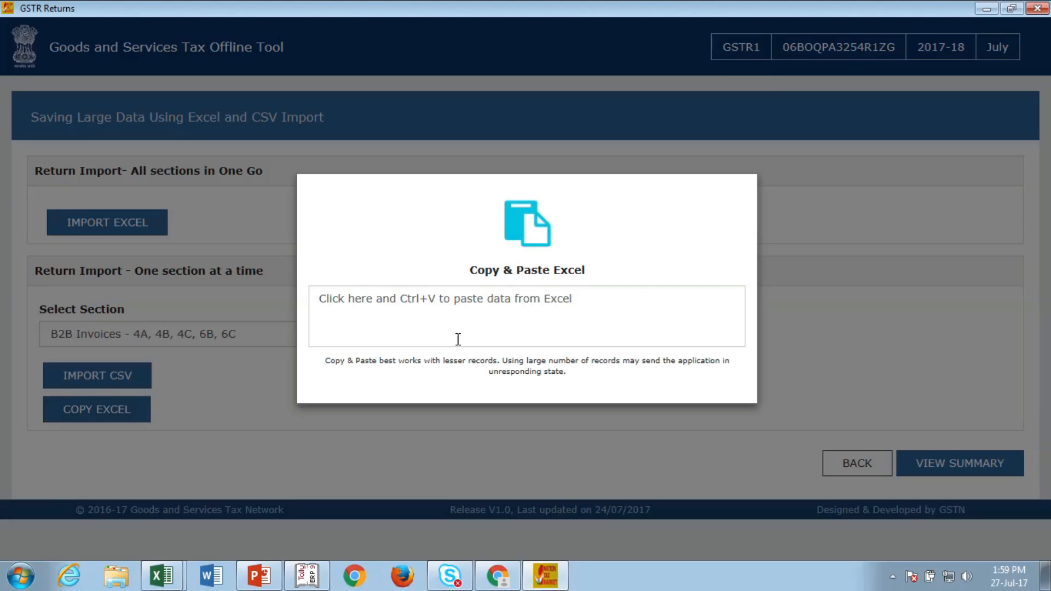
left_click(492, 329)
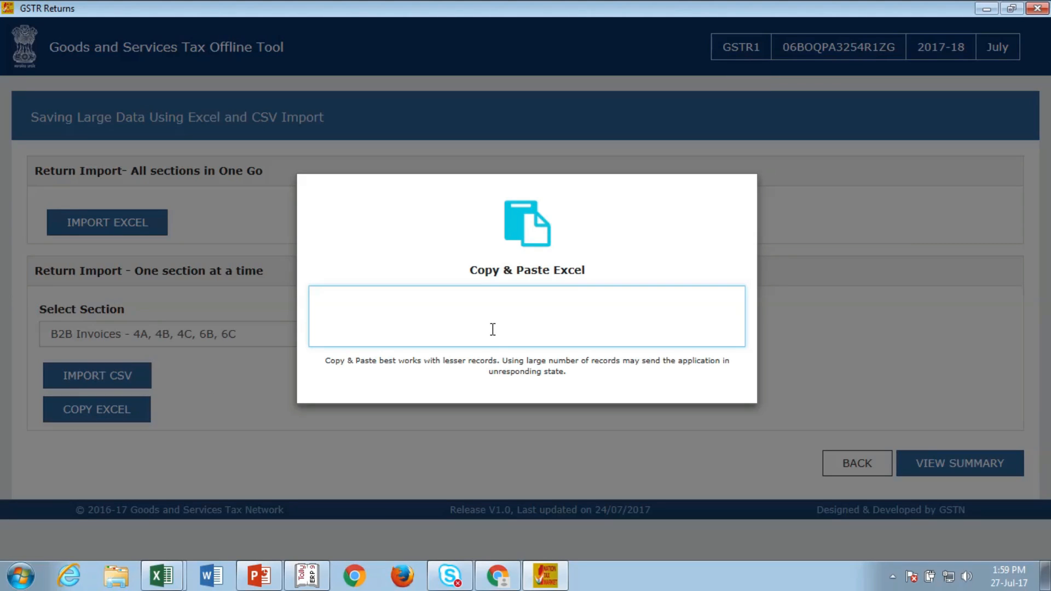
key("ctrl+v")
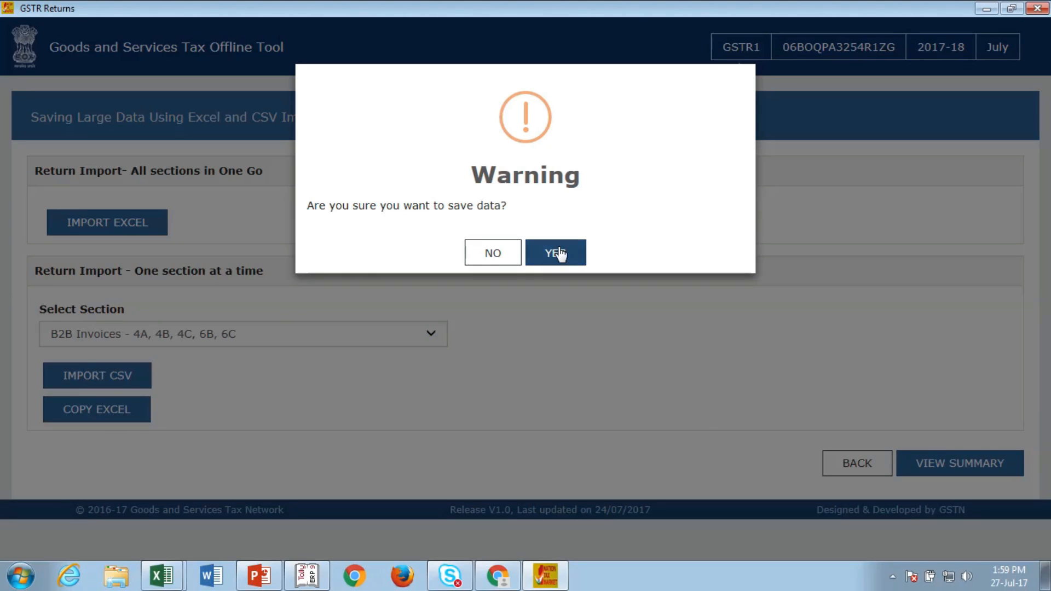
left_click(556, 252)
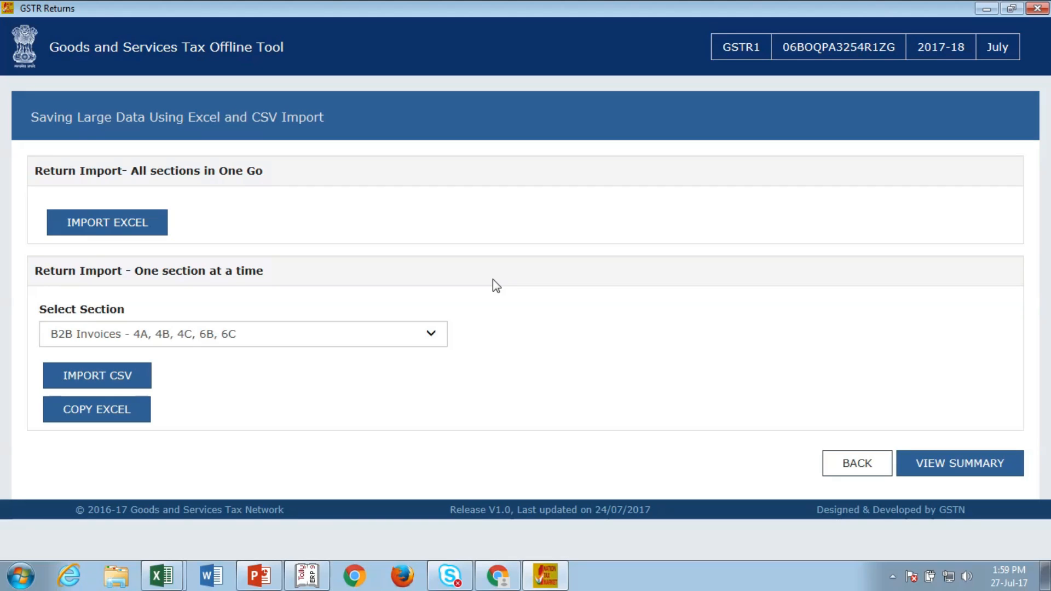
Step: Check the 12 imported B2B invoices in the summary, then delete all saved return data
left_click(946, 470)
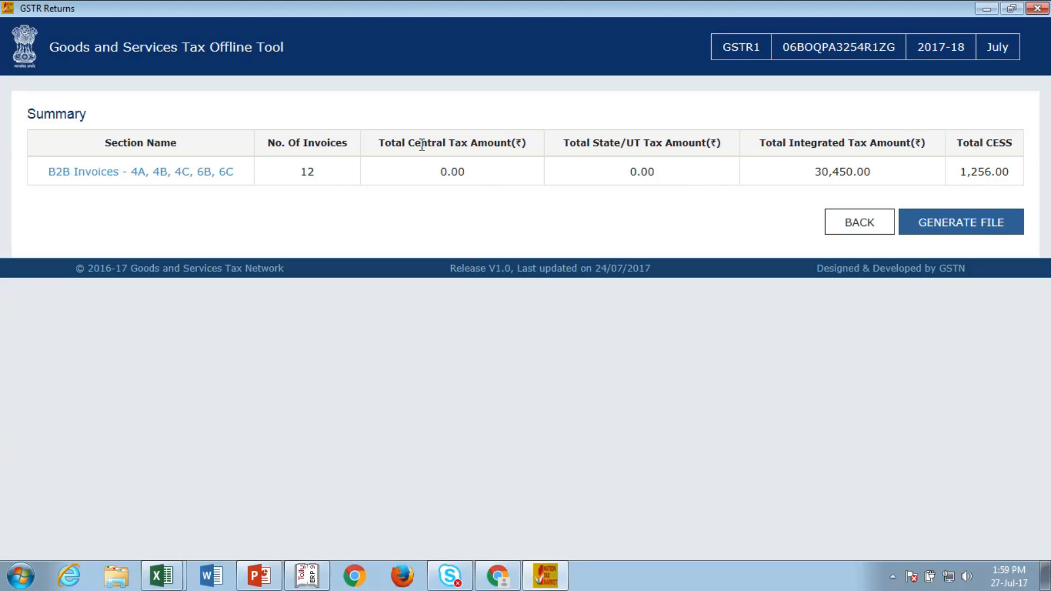
left_click(192, 172)
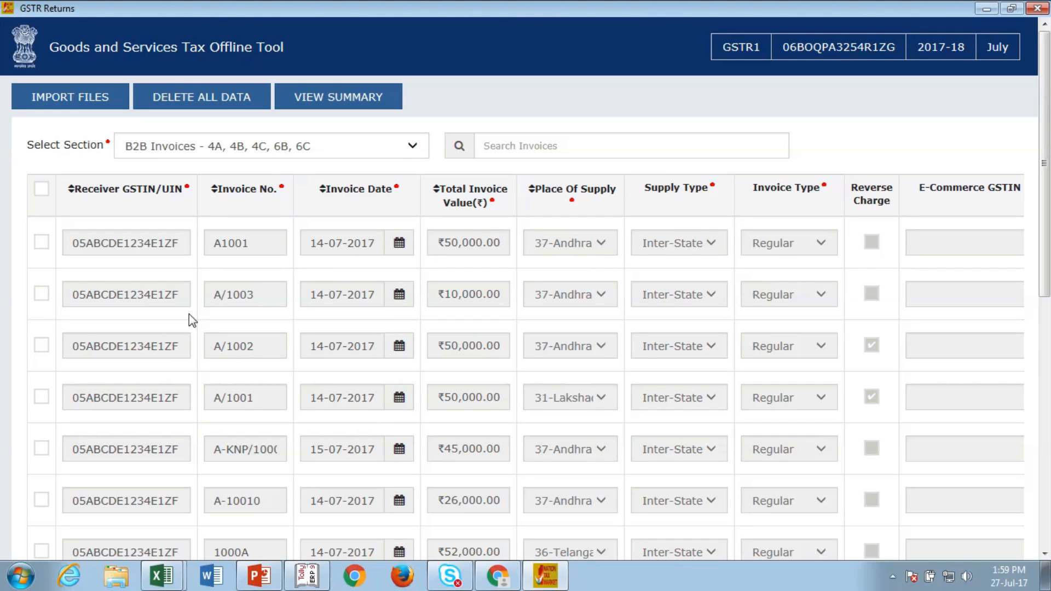
left_click(206, 100)
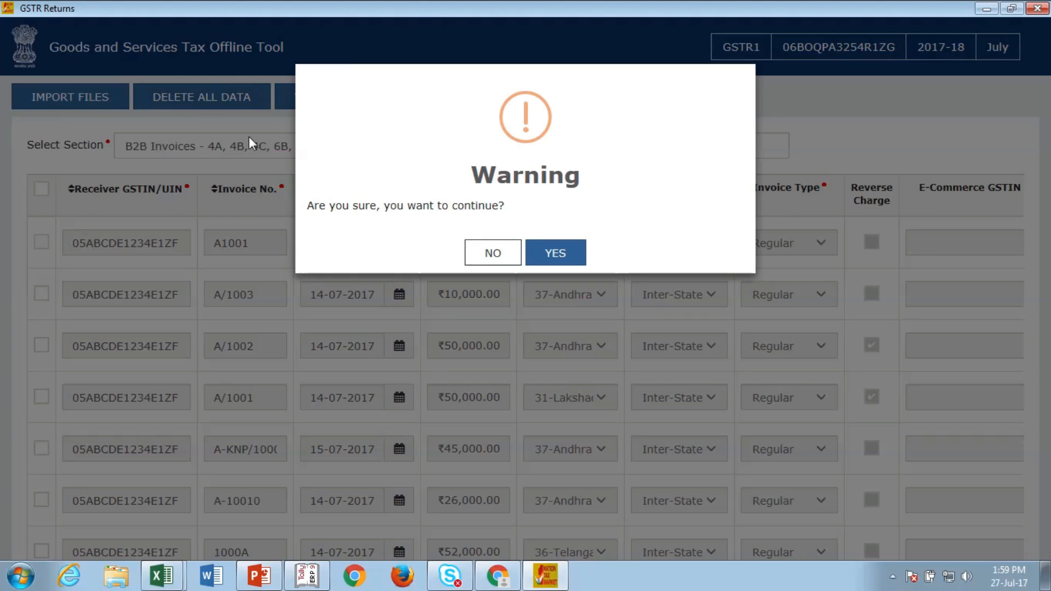
left_click(542, 255)
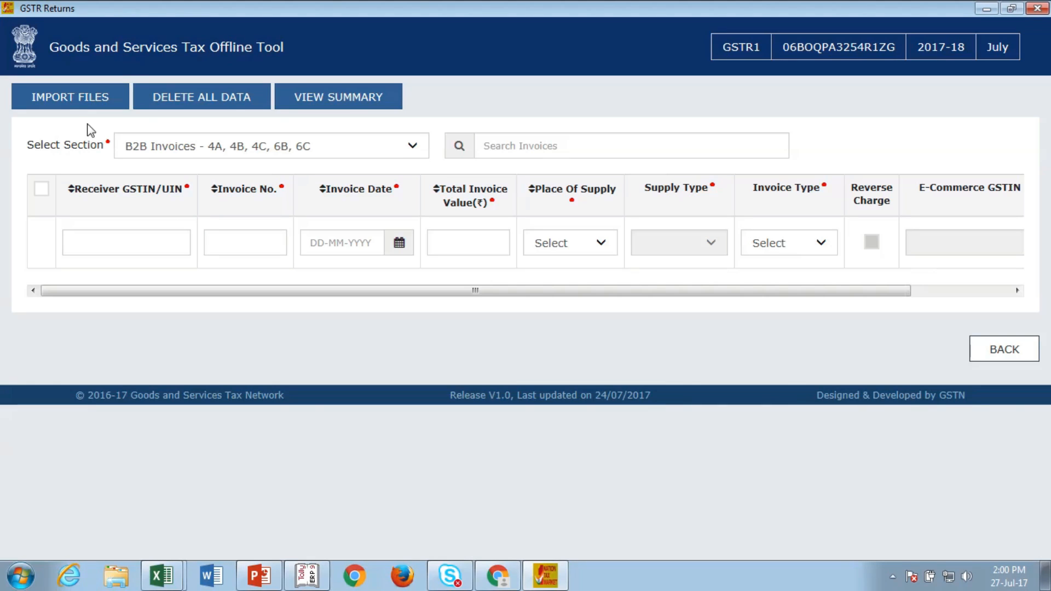
Step: Glance at the GSTR1 Excel template, then start an Excel import covering all sections
left_click(74, 98)
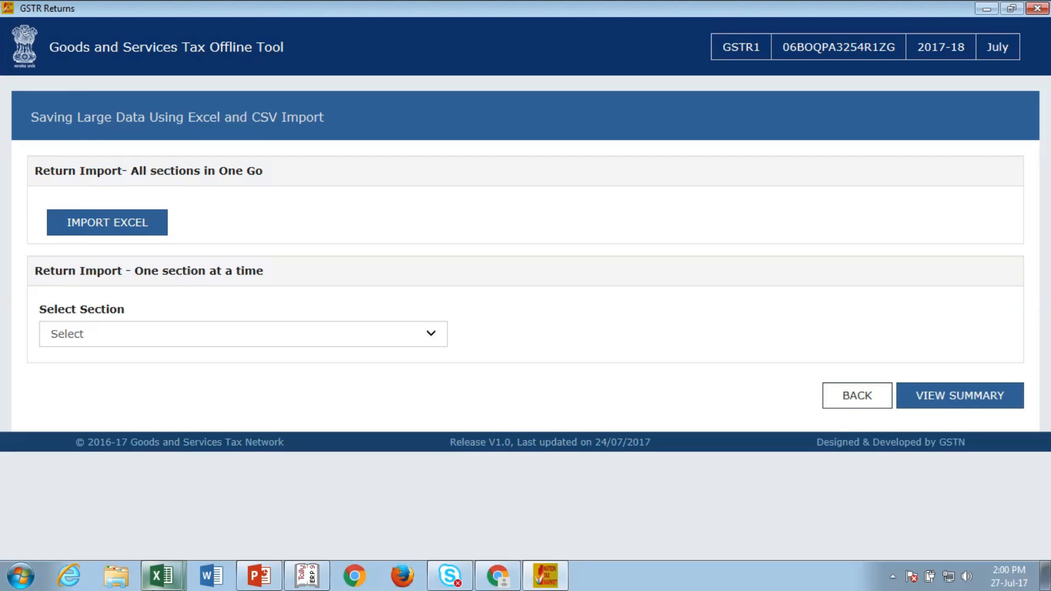
mouse_move(162, 575)
left_click(136, 541)
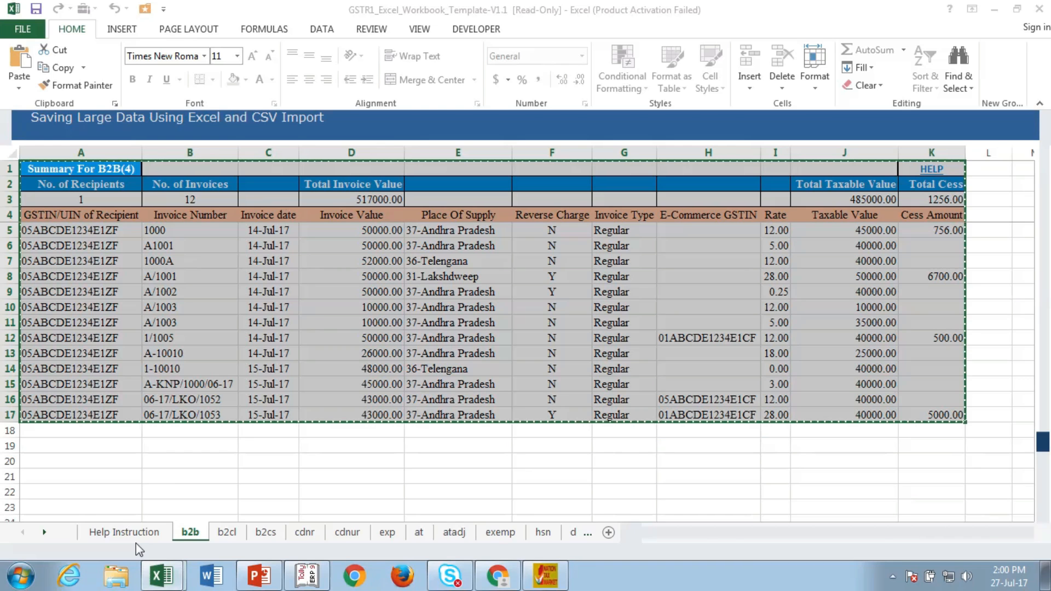
key("Escape")
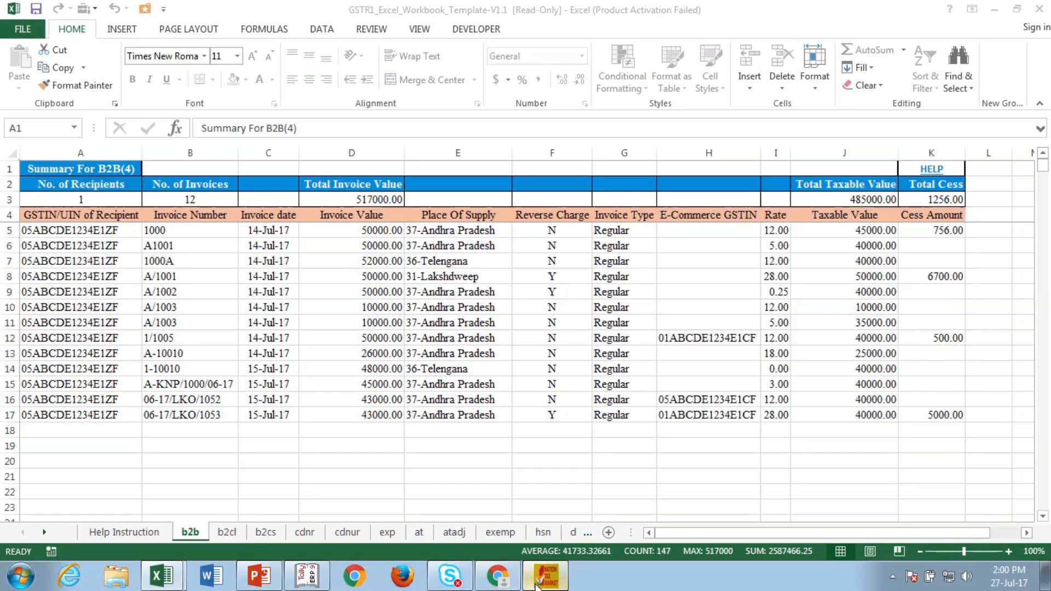
left_click(545, 575)
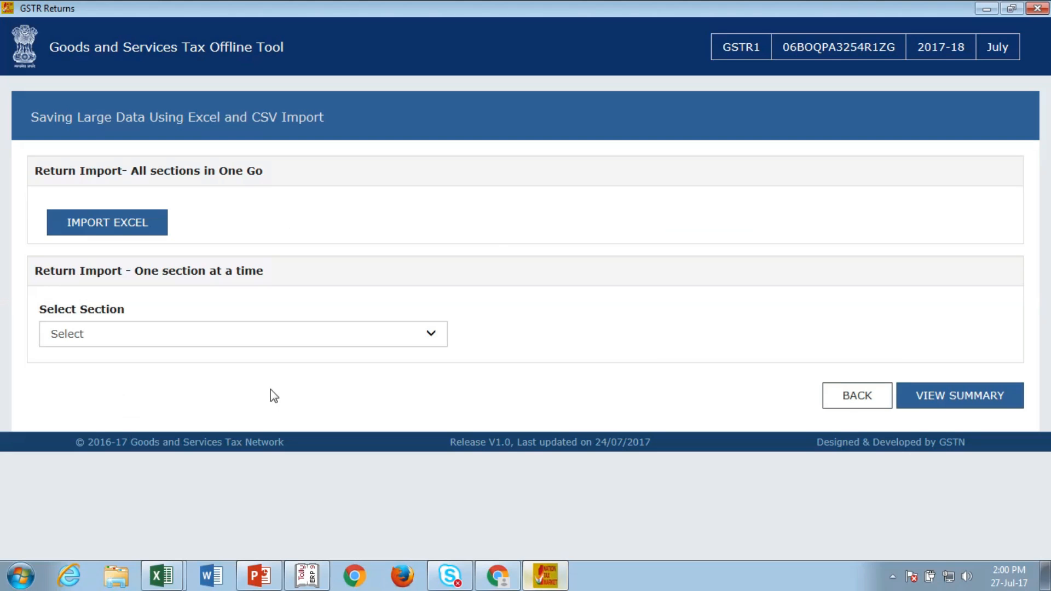
left_click(77, 230)
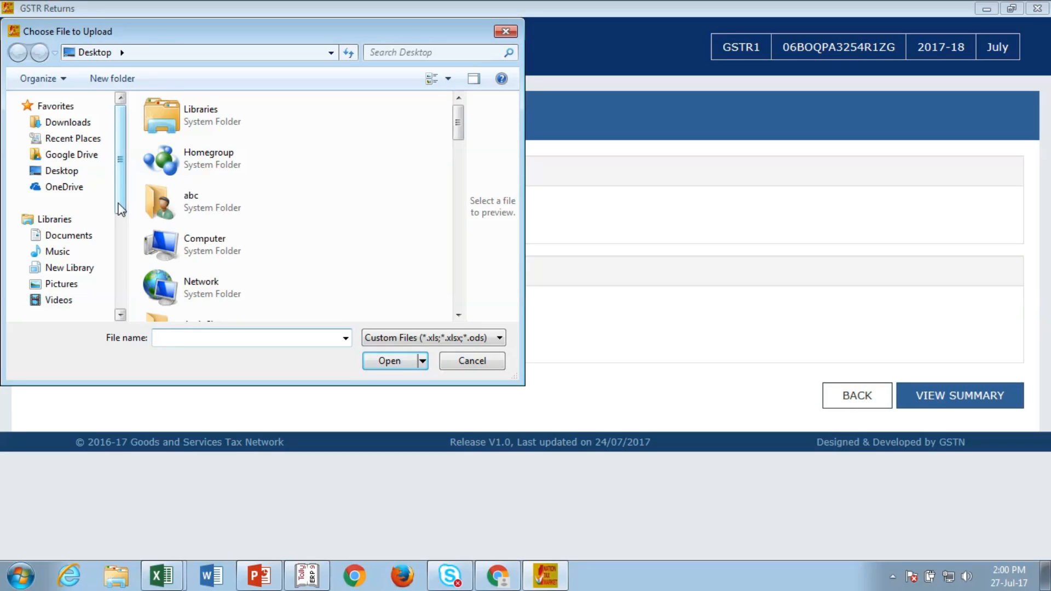
Step: Import GSTR1_Excel_Workbook_Template-V1.1 from Pictures > GST and view the summary (12 B2B, 6 exports)
left_click_drag(121, 208, 126, 278)
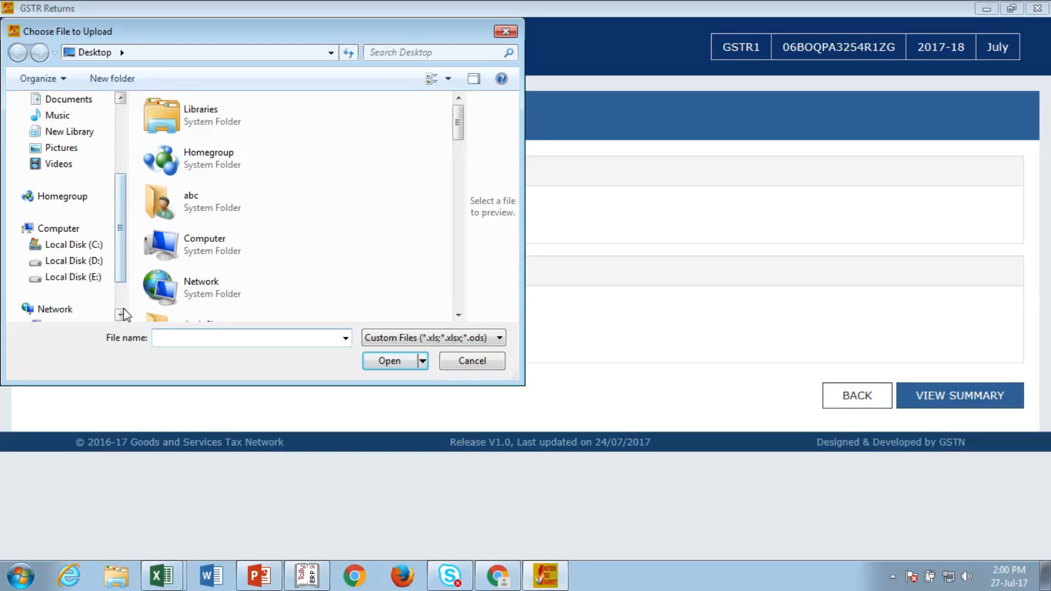
mouse_move(125, 279)
left_mouse_down()
mouse_move(122, 216)
mouse_move(122, 282)
left_mouse_up()
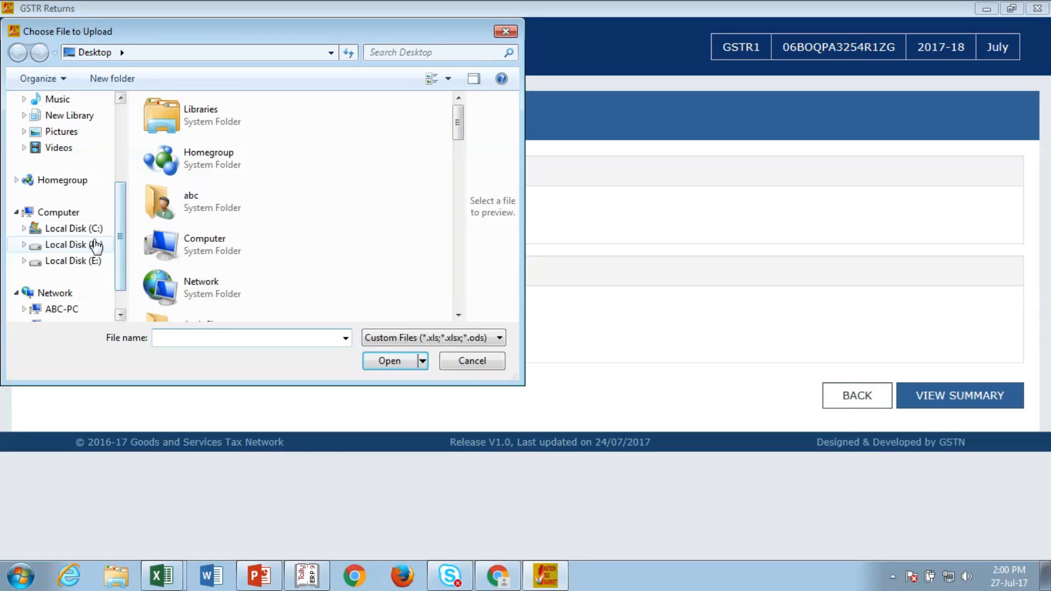
left_click(92, 136)
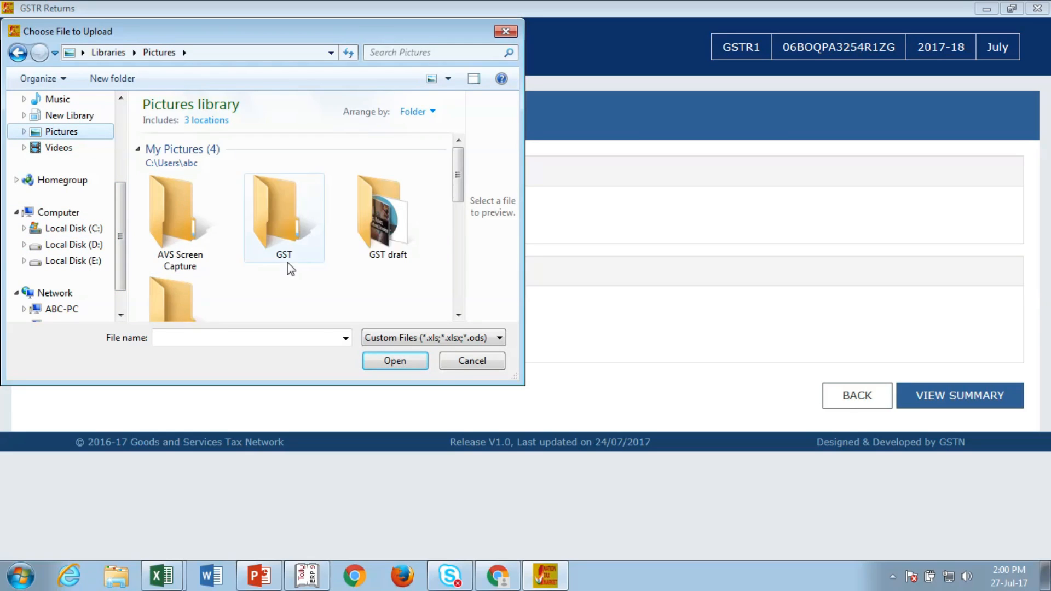
double_click(288, 261)
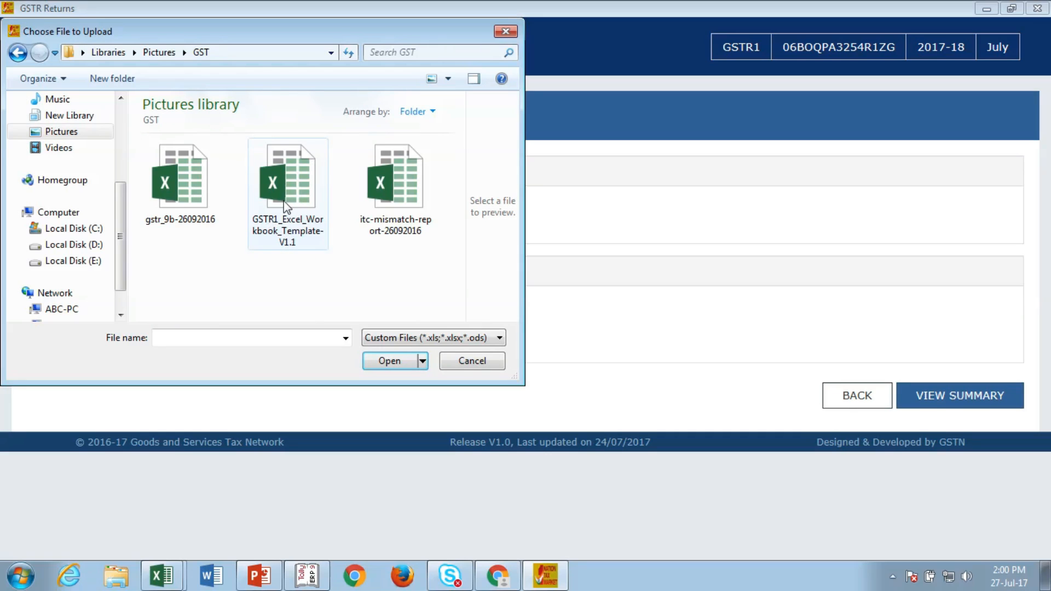
double_click(279, 186)
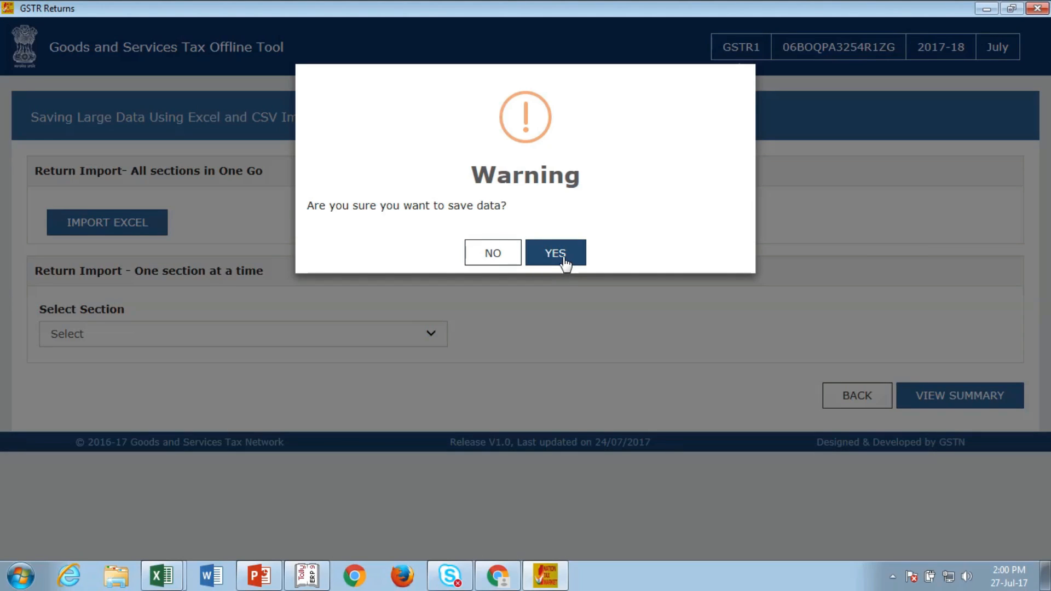
left_click(563, 258)
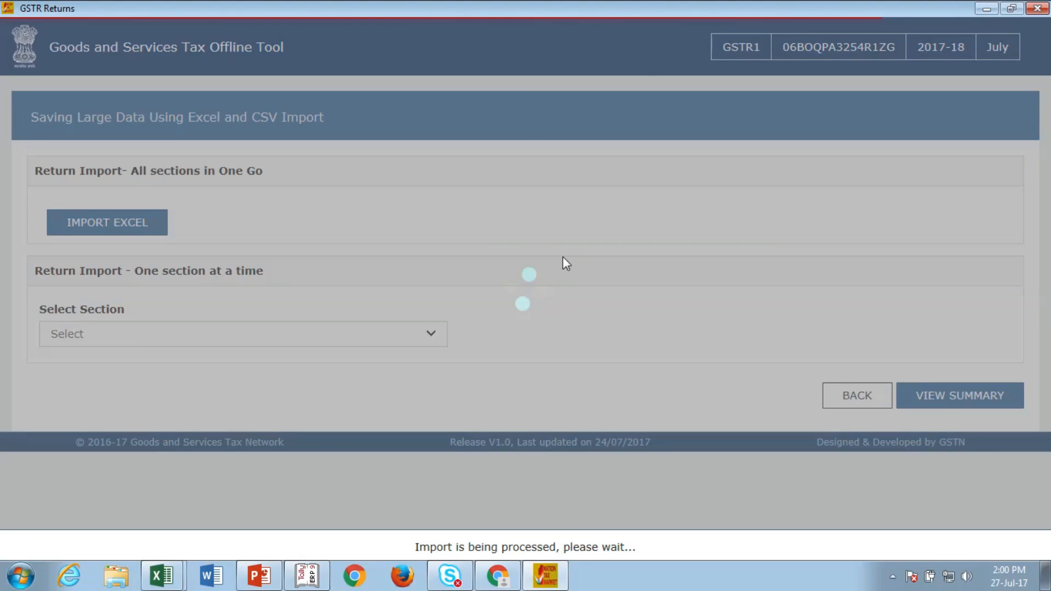
mouse_move(445, 1)
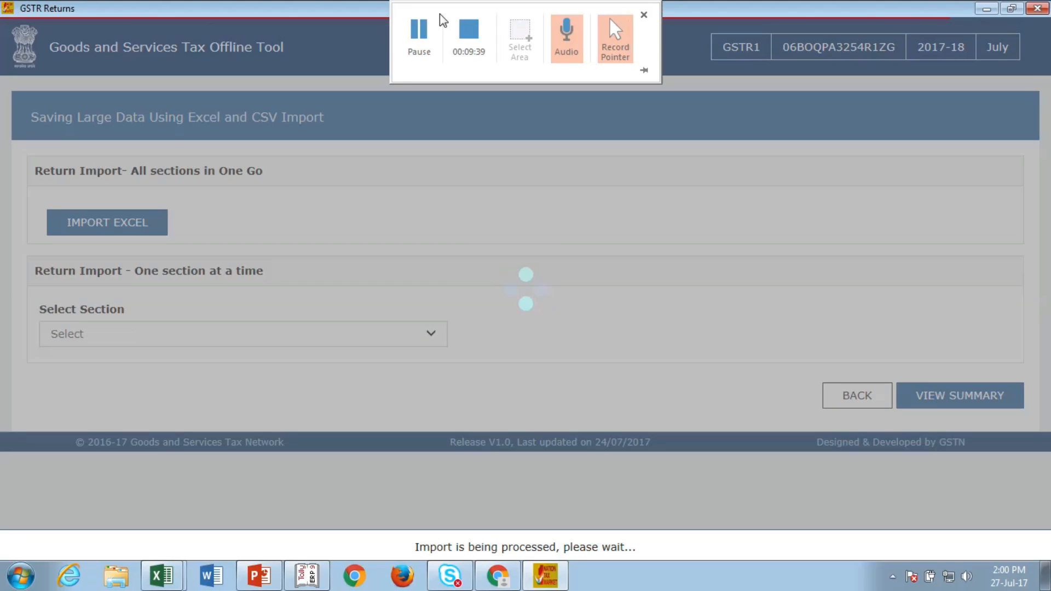
left_click(420, 37)
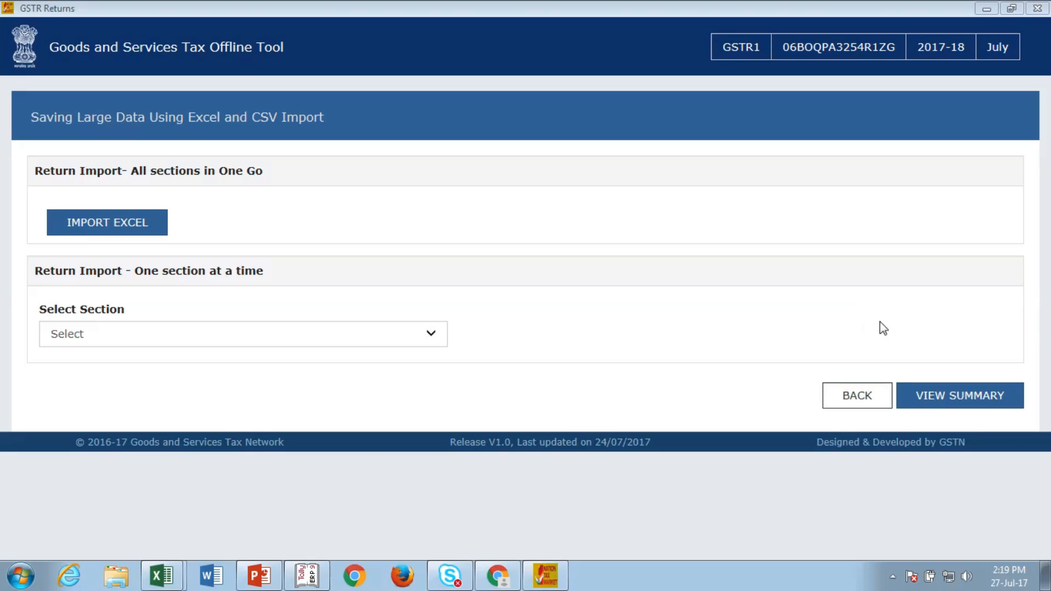
left_click(945, 407)
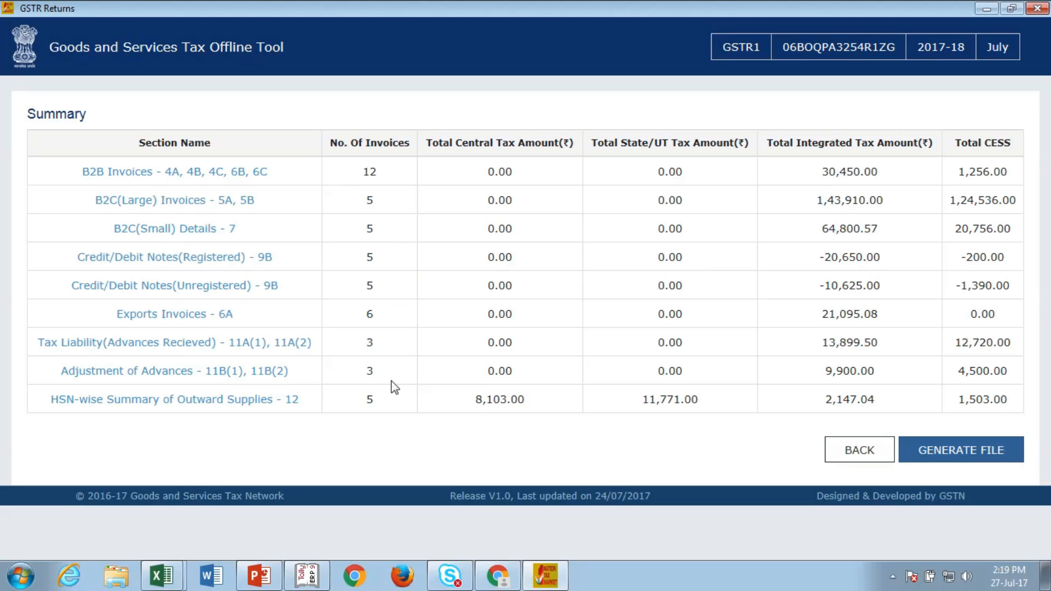
left_click(852, 456)
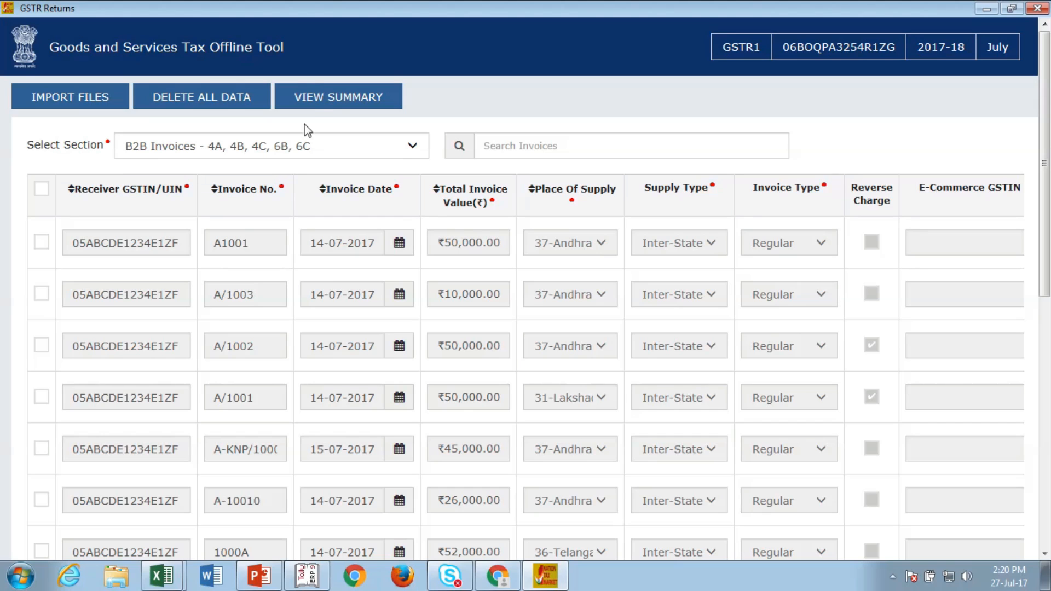
left_click(311, 102)
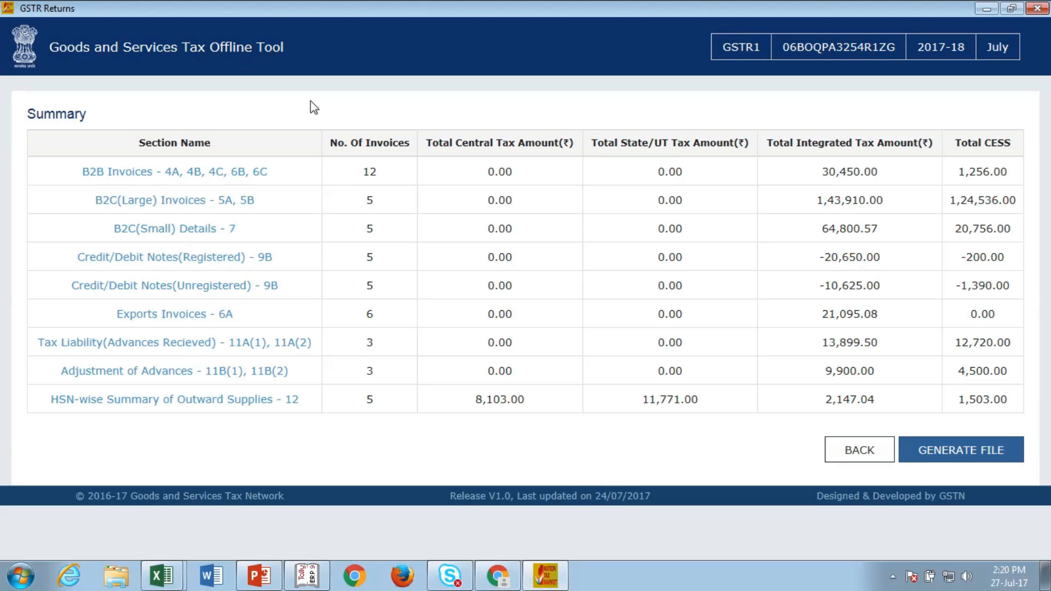
left_click(940, 452)
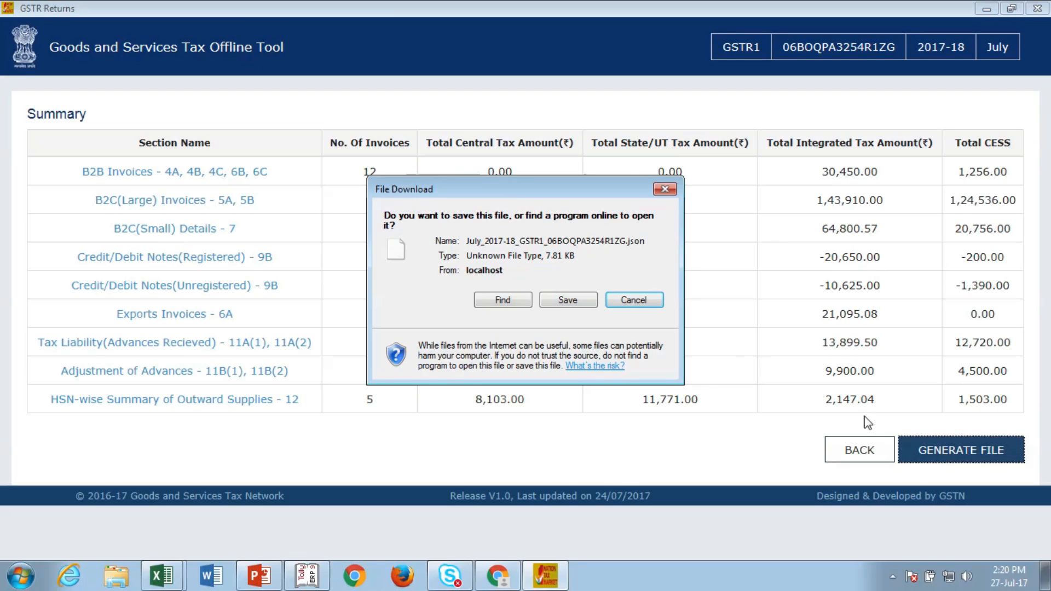
Step: Save the generated GSTR-1 JSON file to the Desktop as 'GSTR 1 RETURN'
left_click(566, 300)
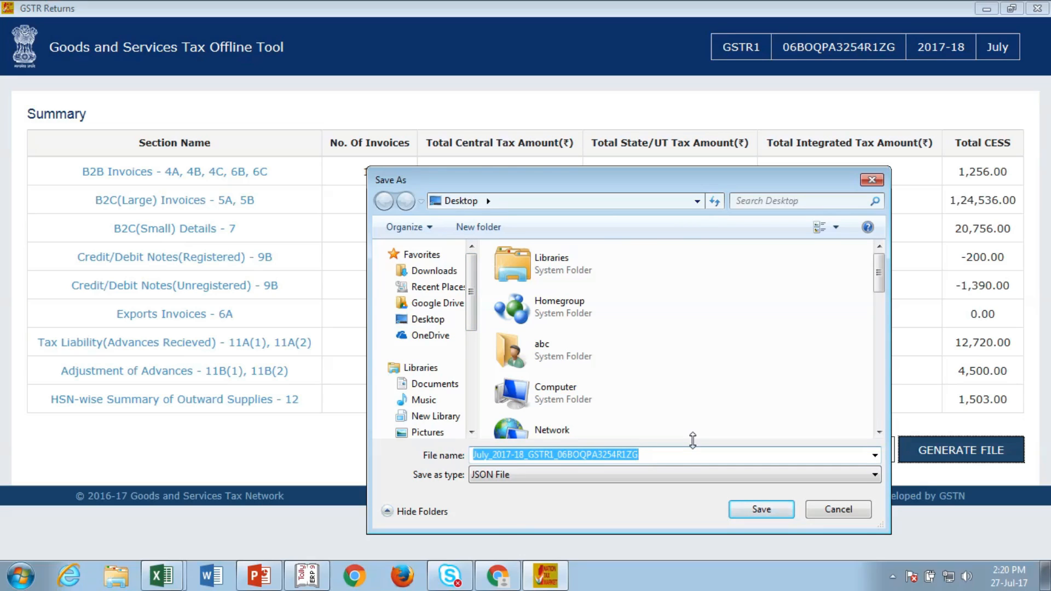
type("GSTR 1")
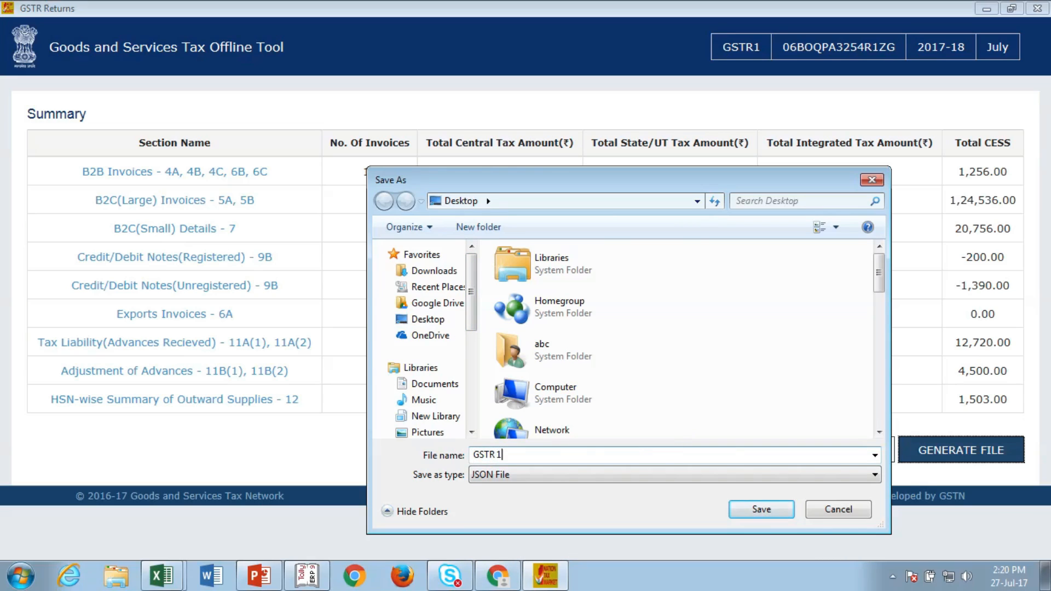
type(" RETURN")
left_click(750, 515)
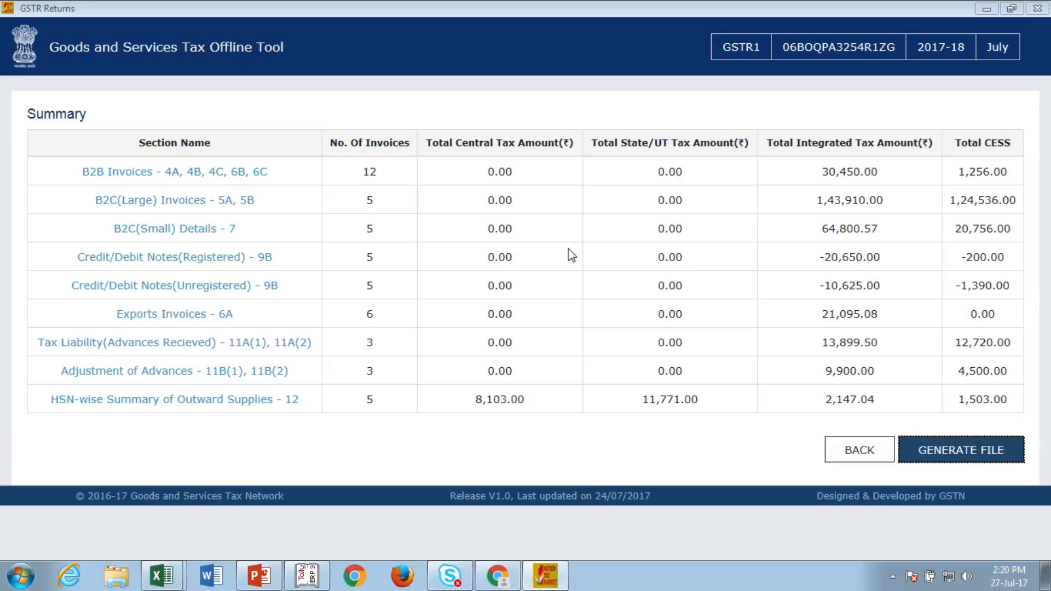
Step: Delete all imported invoice data from the July return and minimize the offline tool
left_click(853, 445)
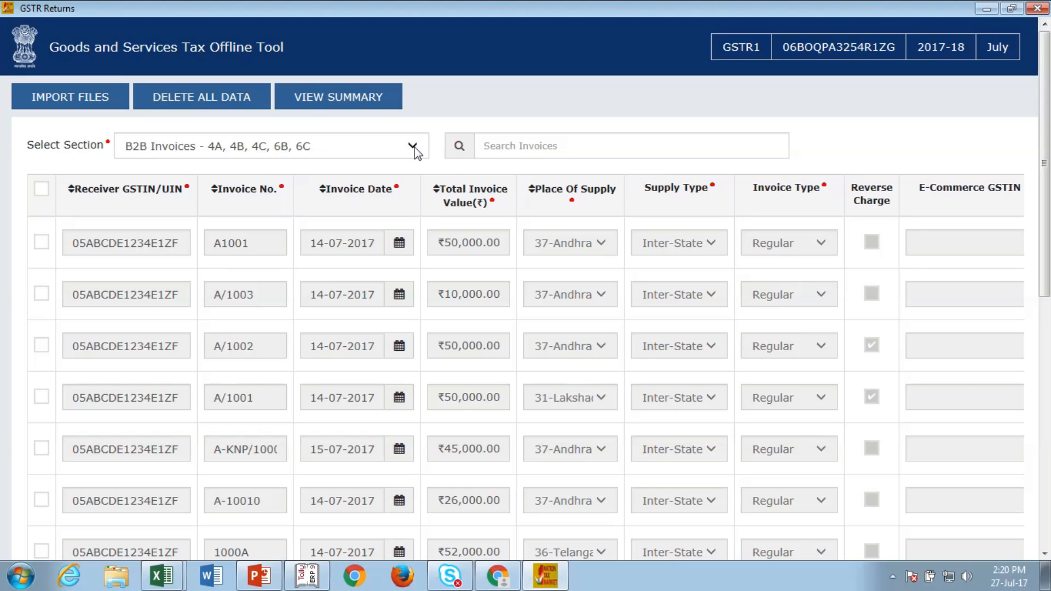
left_click(210, 96)
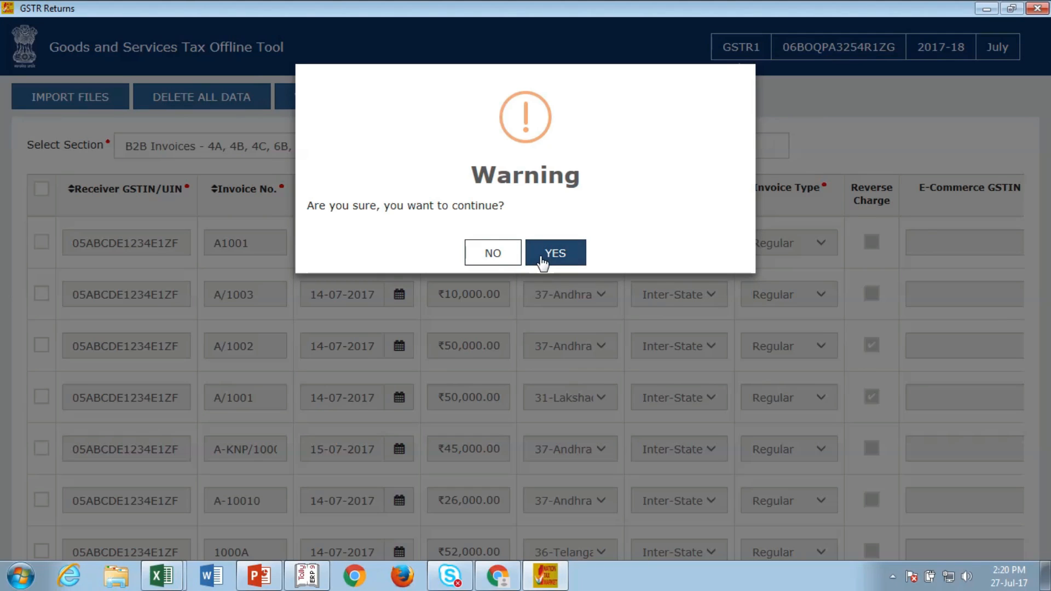
left_click(540, 257)
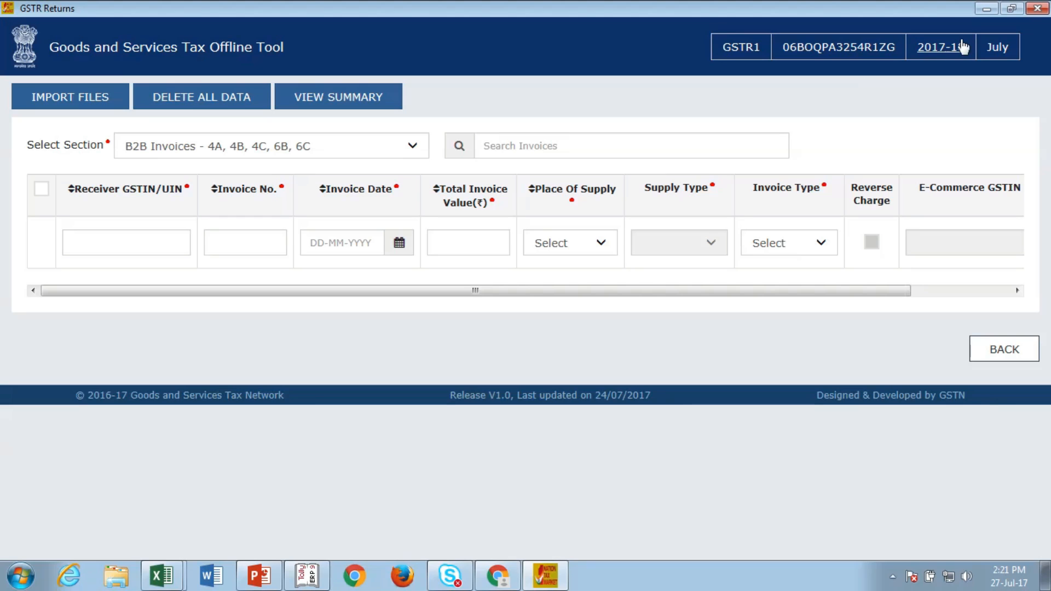
left_click(987, 9)
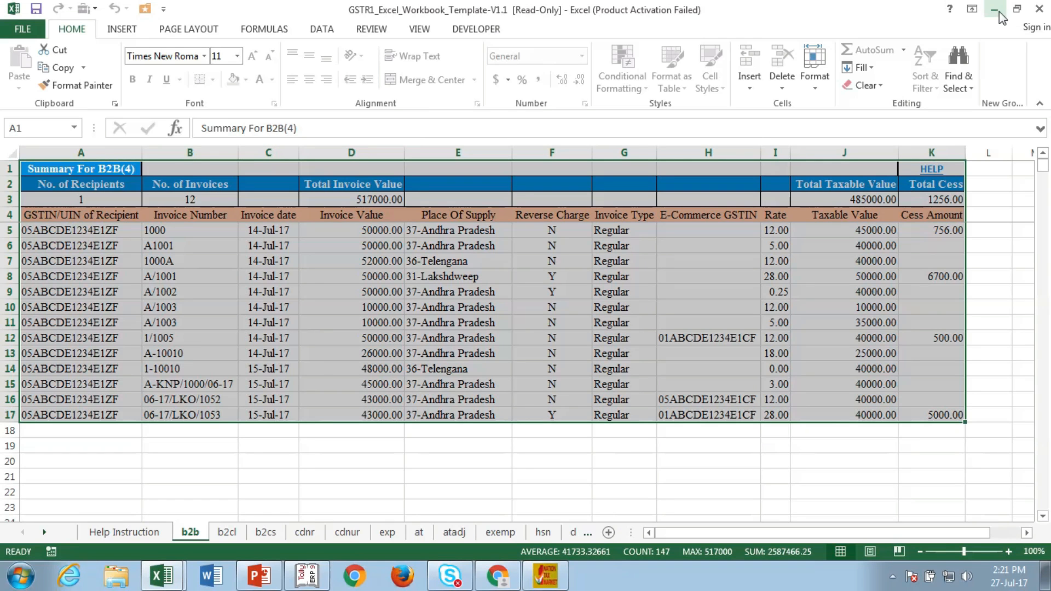
Step: Open the gst.gov.in login page in Chrome, then minimize it and return to the offline tool
left_click(1002, 15)
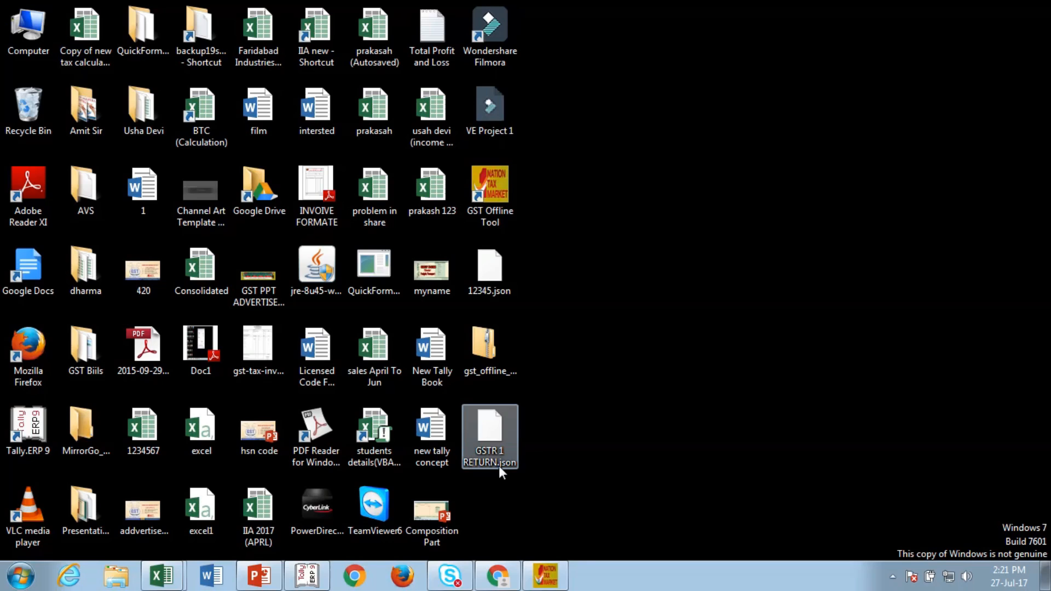
left_click(497, 575)
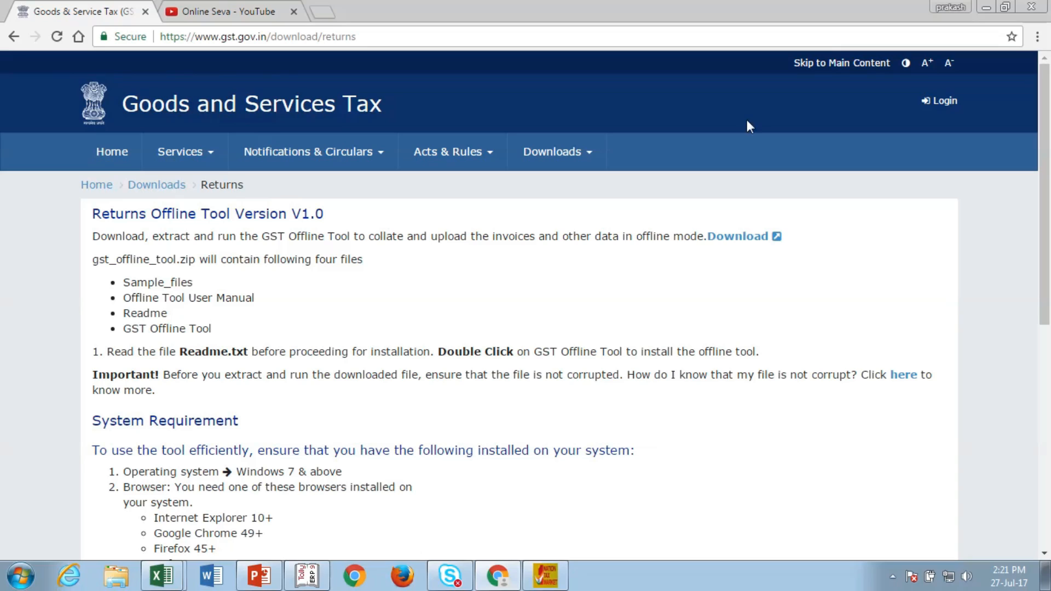
left_click(939, 109)
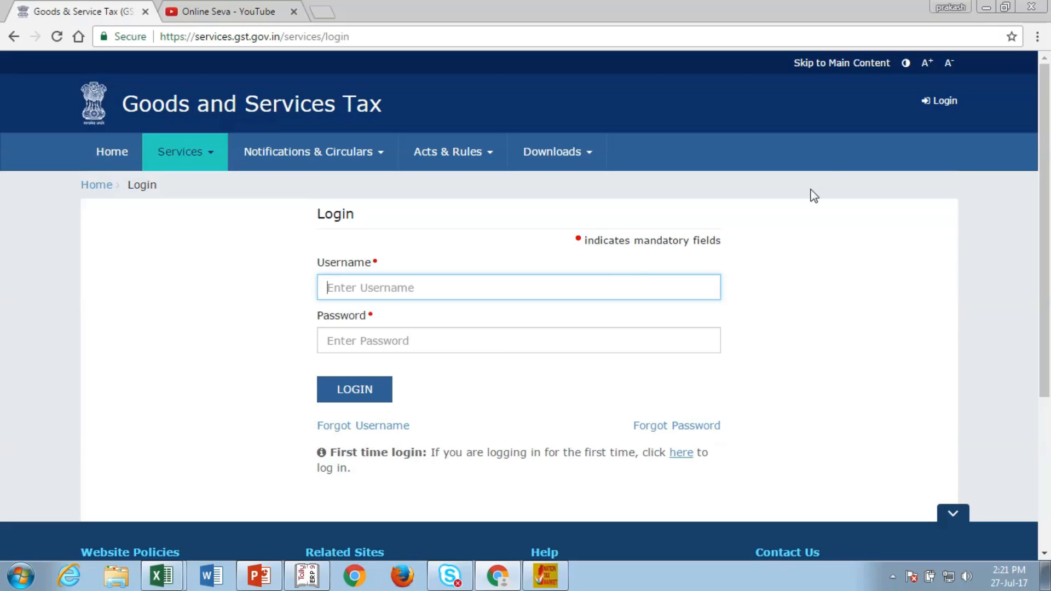
left_click(986, 7)
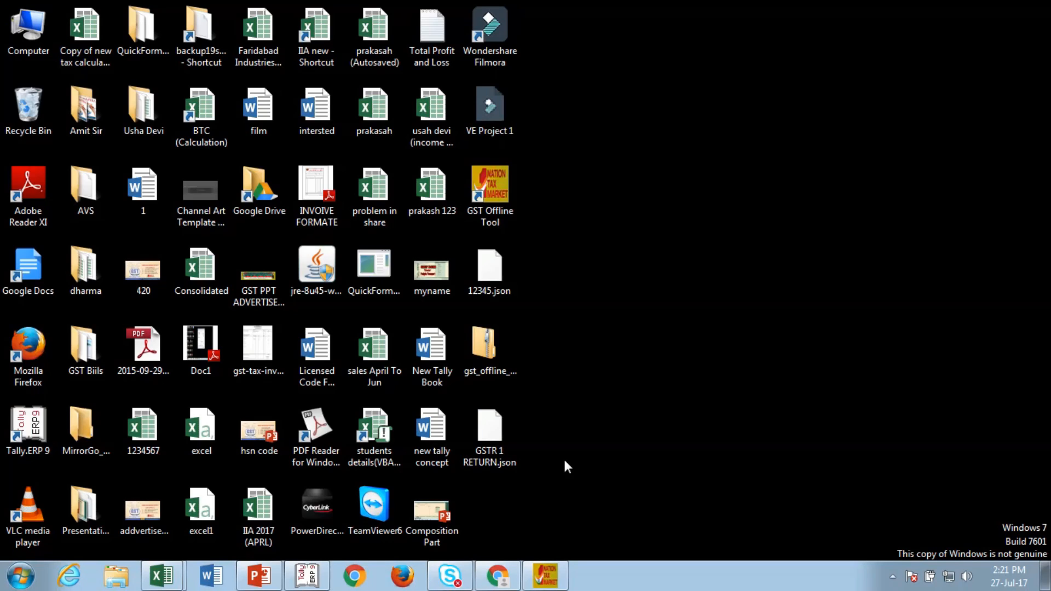
left_click(508, 574)
left_click(547, 576)
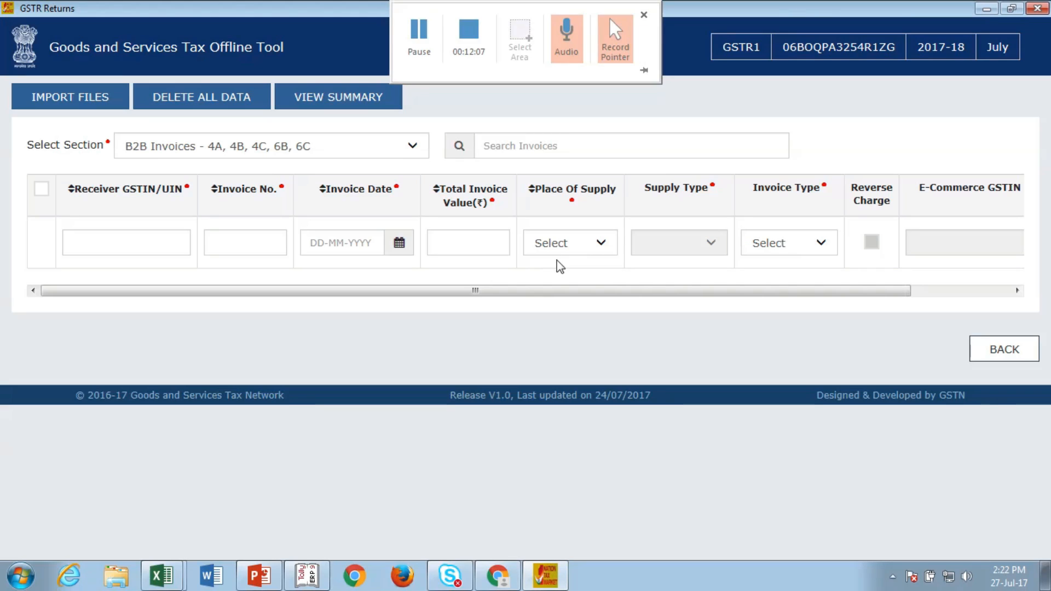
Step: Switch to Tally.ERP 9's July 2017 GSTR-1 Returns Summary
left_click(318, 579)
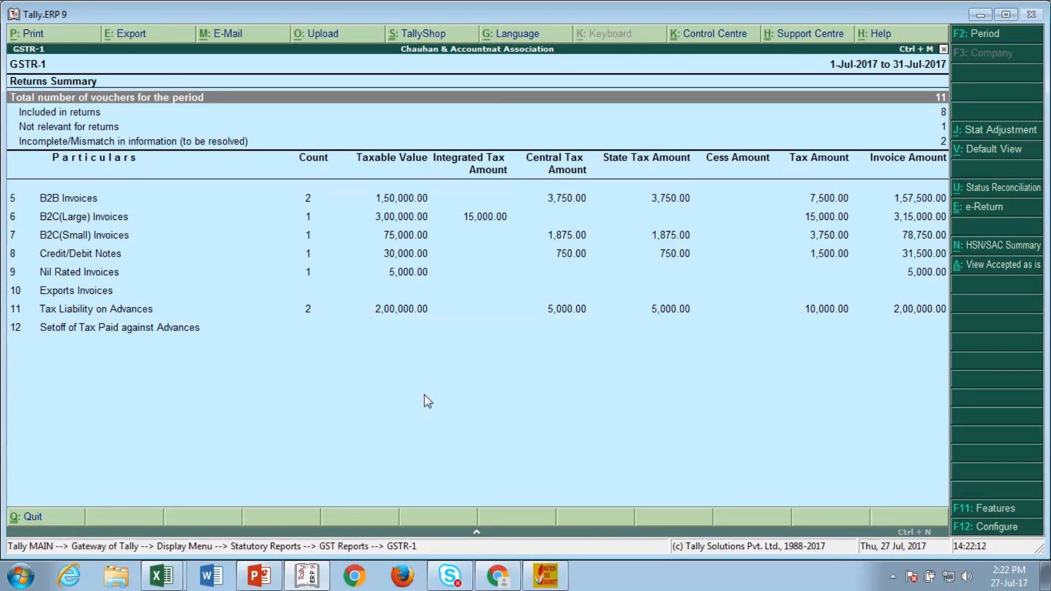
Step: Leave the report and reopen GSTR-1 via Display > Statutory Reports > GST
key("alt+v")
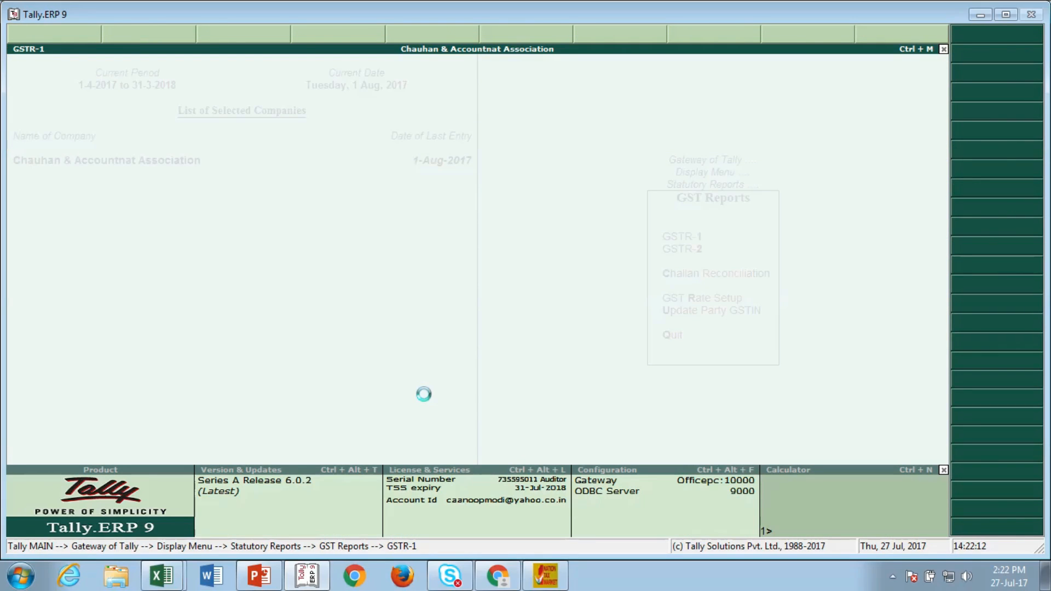
key("Escape")
key("Escape")
key("Escape")
key("Escape")
key("Escape")
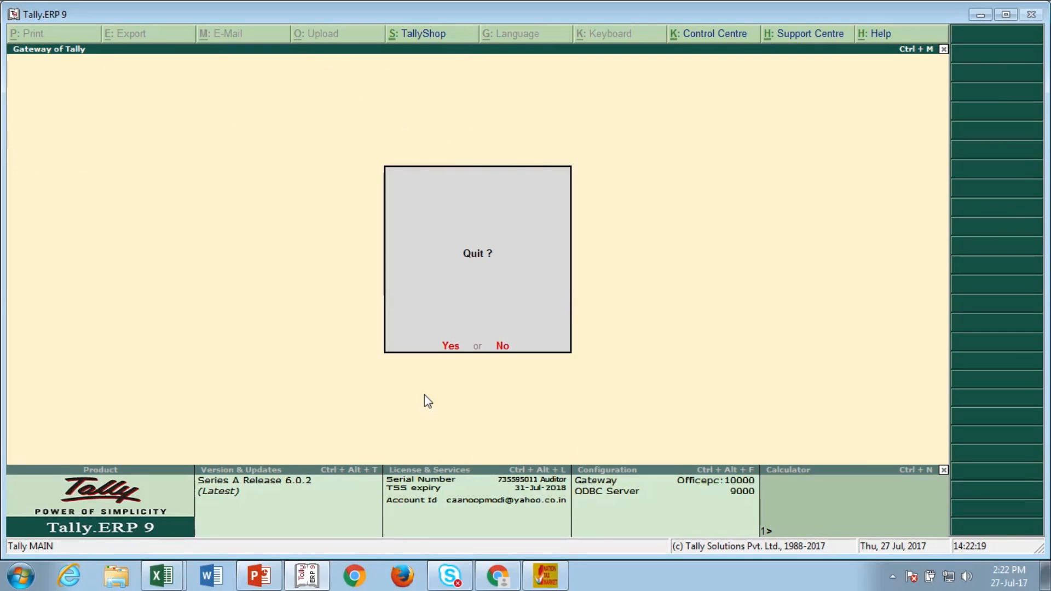
key("n")
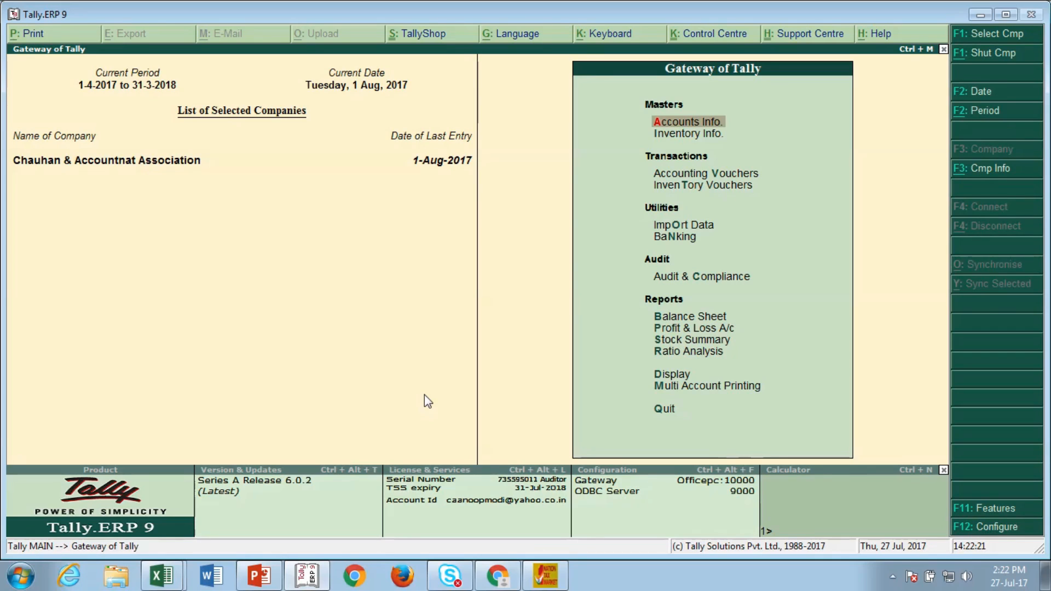
key("d")
key("o")
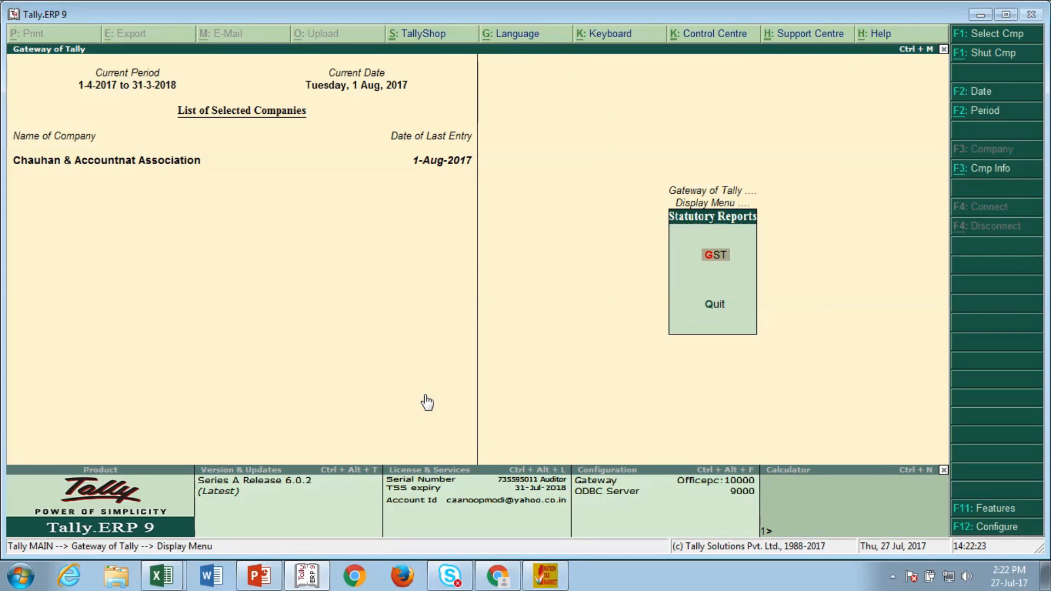
key("g")
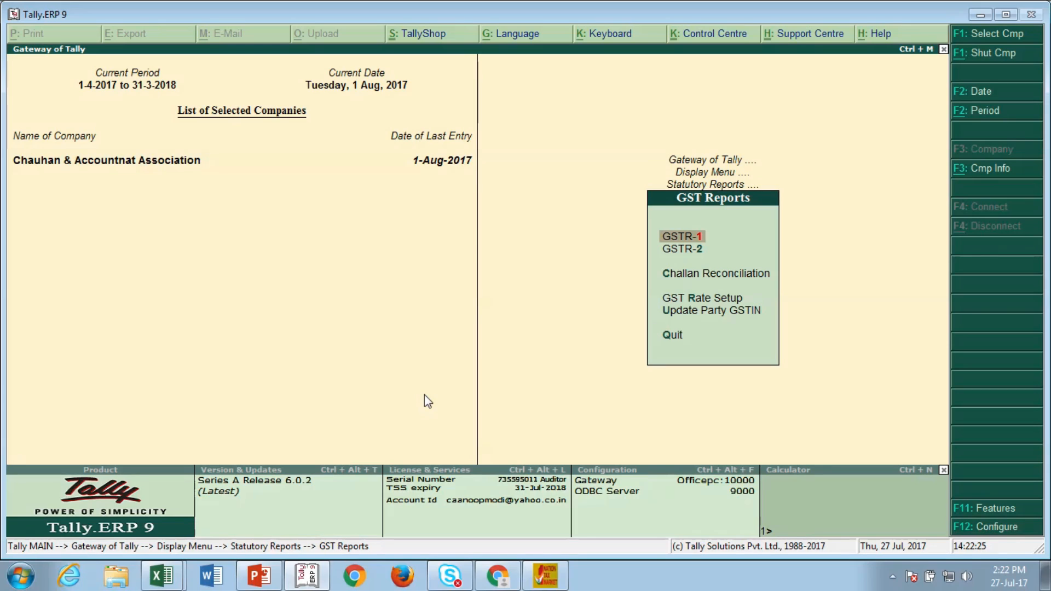
key("Return")
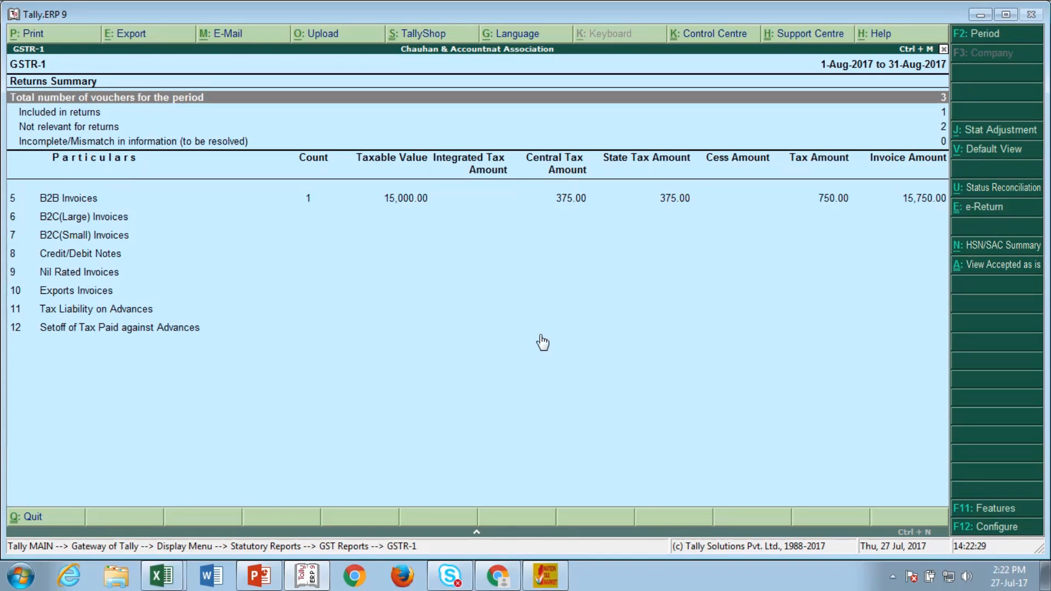
Step: Set the GSTR-1 report period to 1.7.17 through 31.7.17
key("F2")
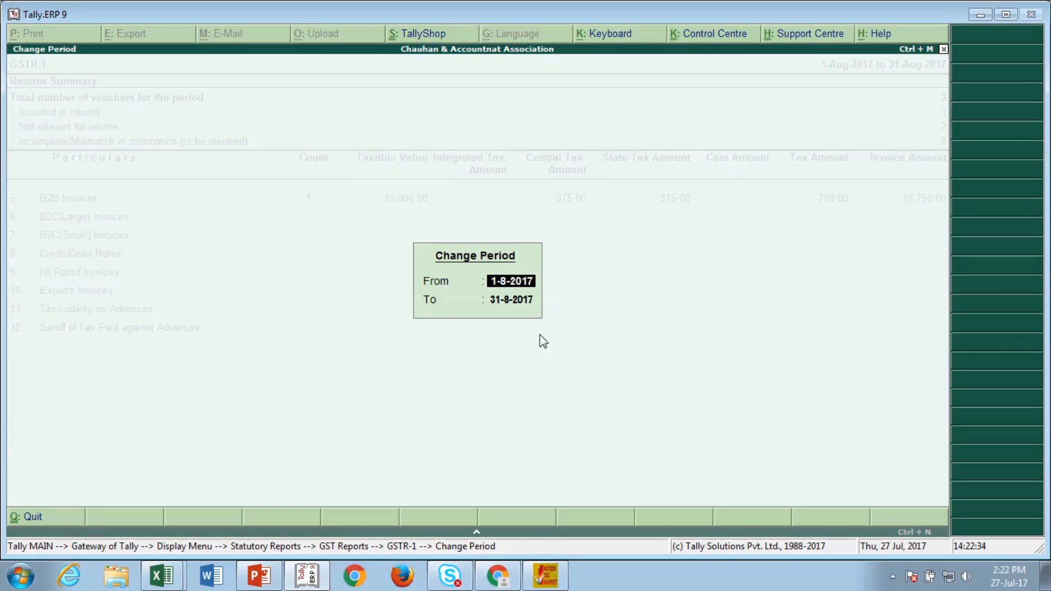
type("1.7.17")
key("Return")
type("31")
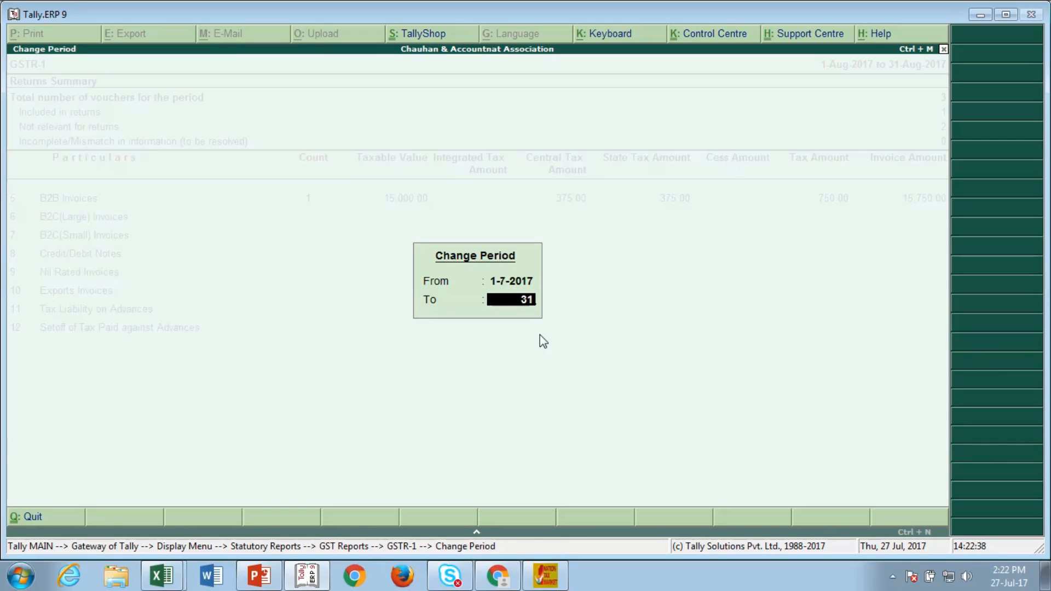
type(".7.17")
key("Return")
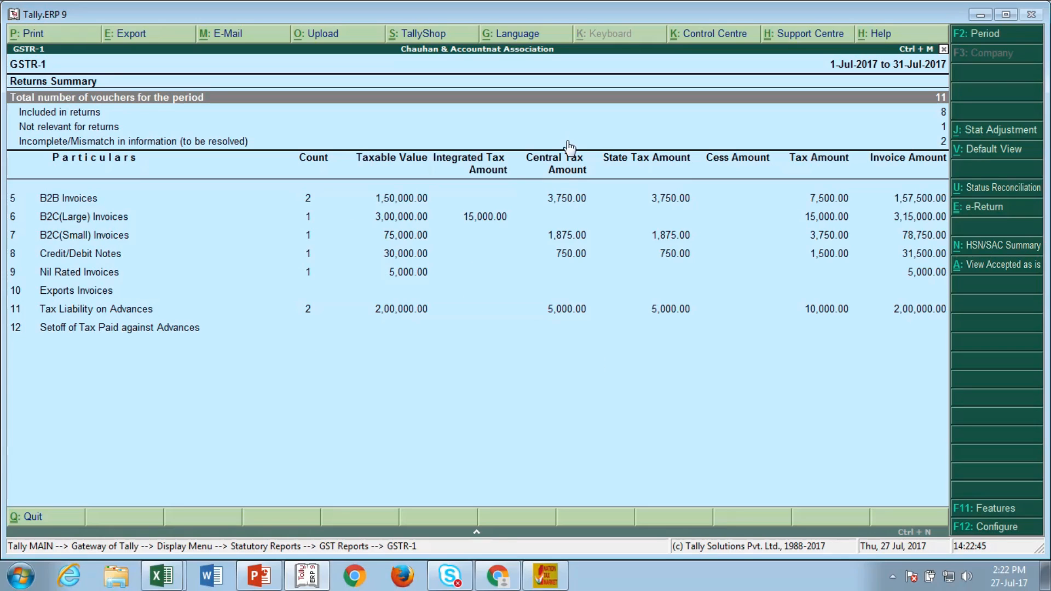
Step: Try the e-Return export of July GSTR-1, including exported items and overwriting the file, twice
left_click(984, 210)
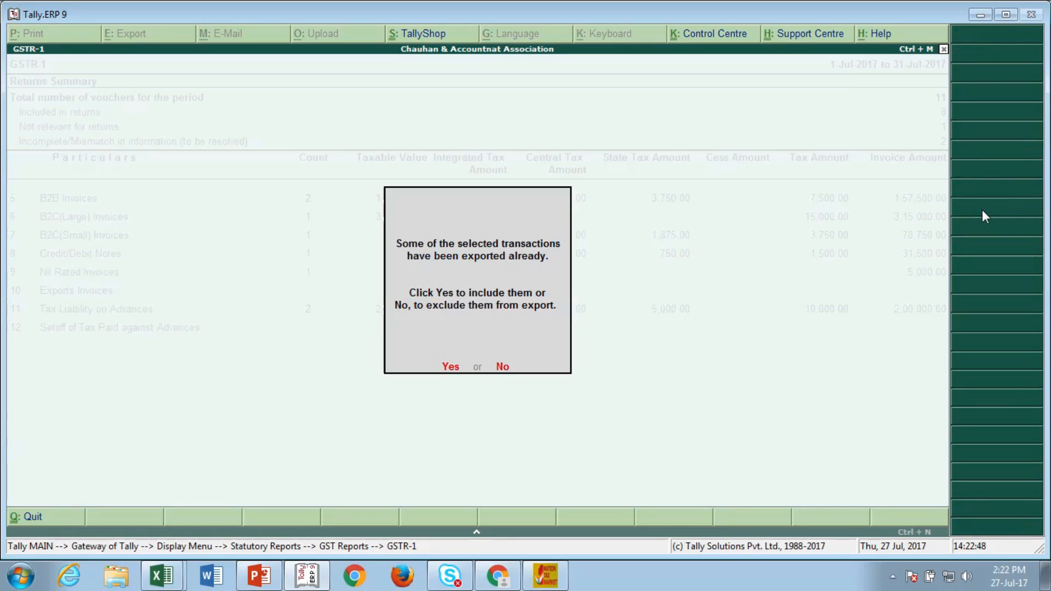
left_click(450, 366)
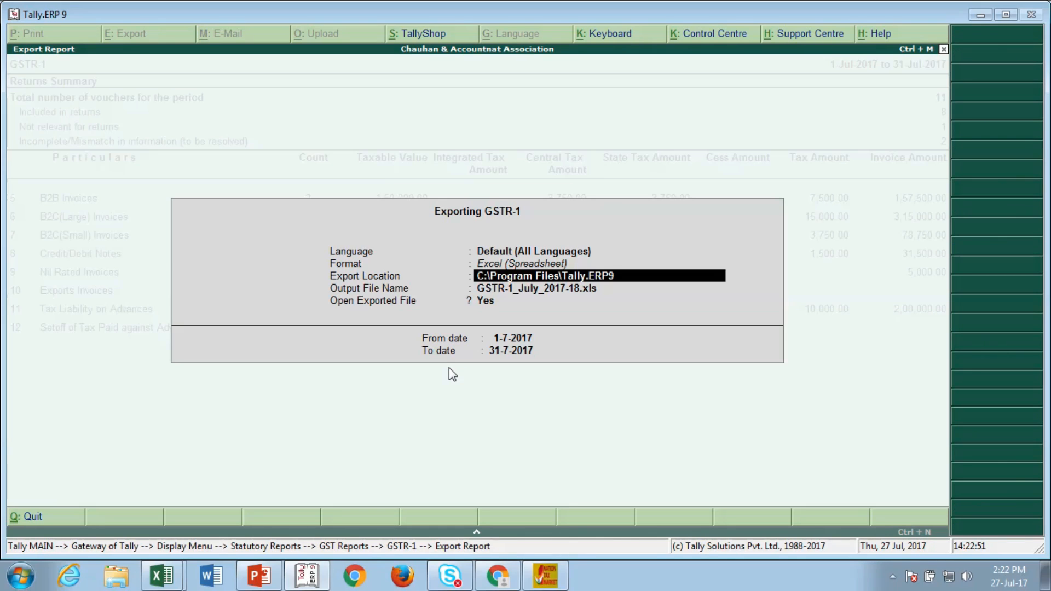
key("Return")
key("Return")
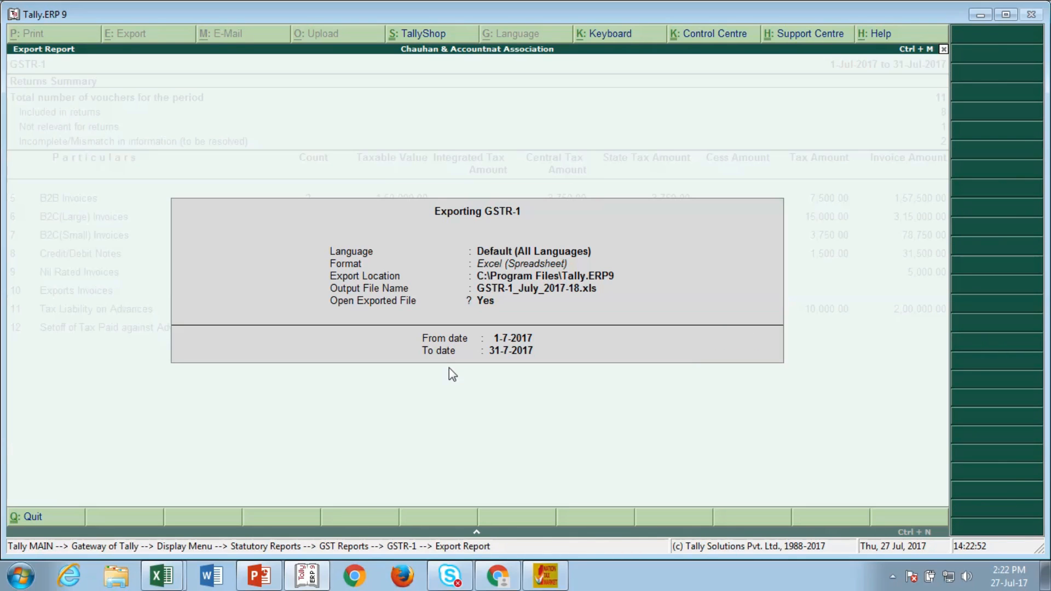
key("Return")
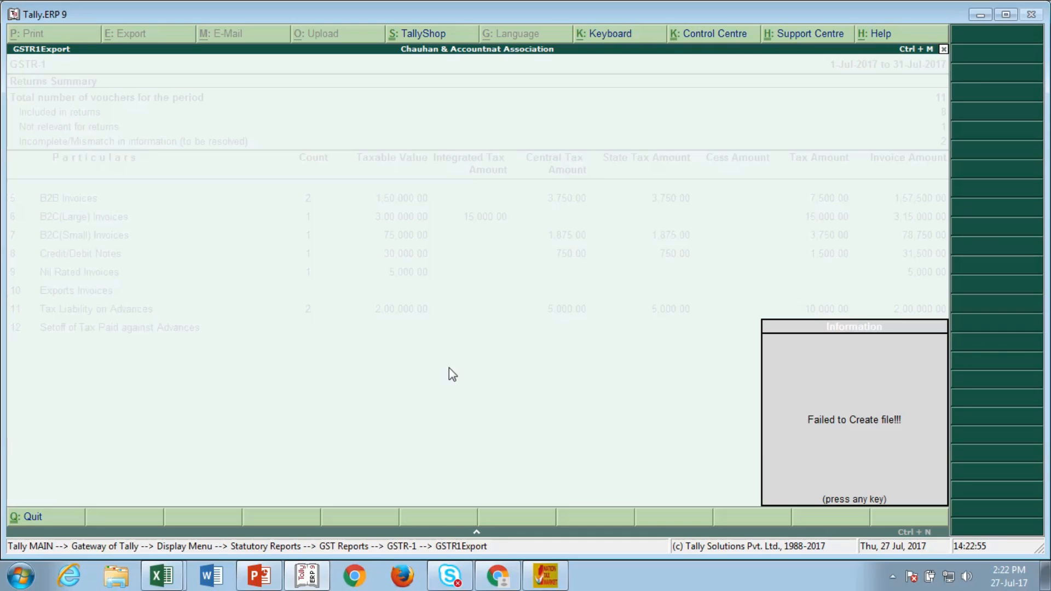
key("Return")
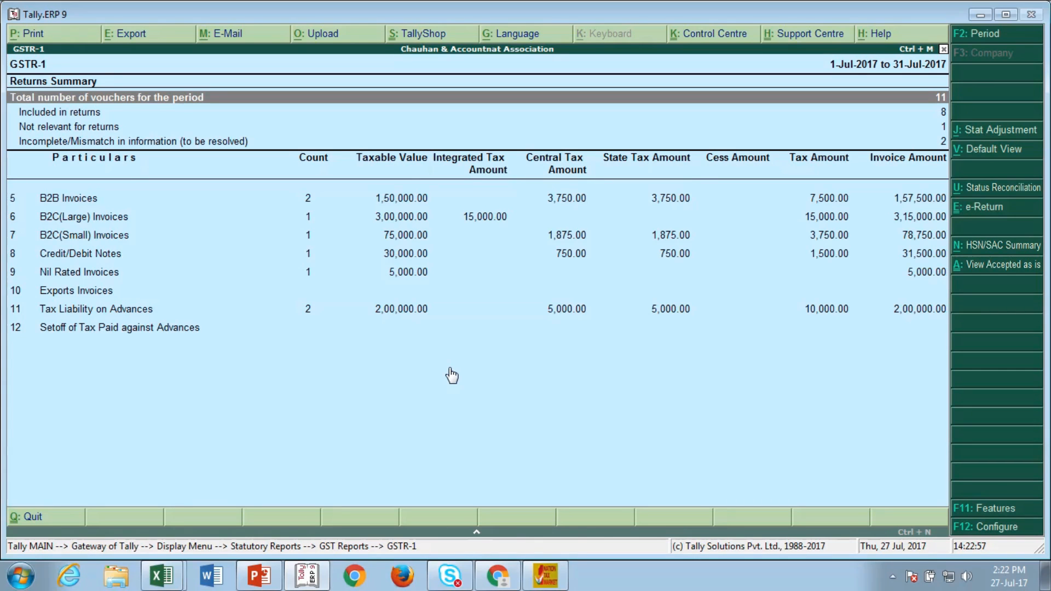
left_click(973, 208)
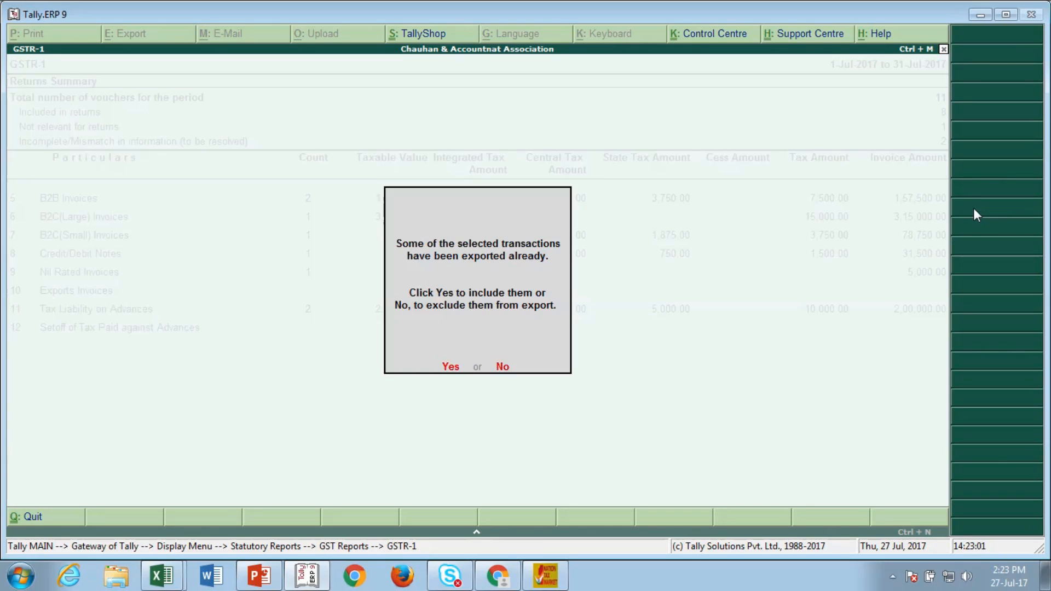
key("Return")
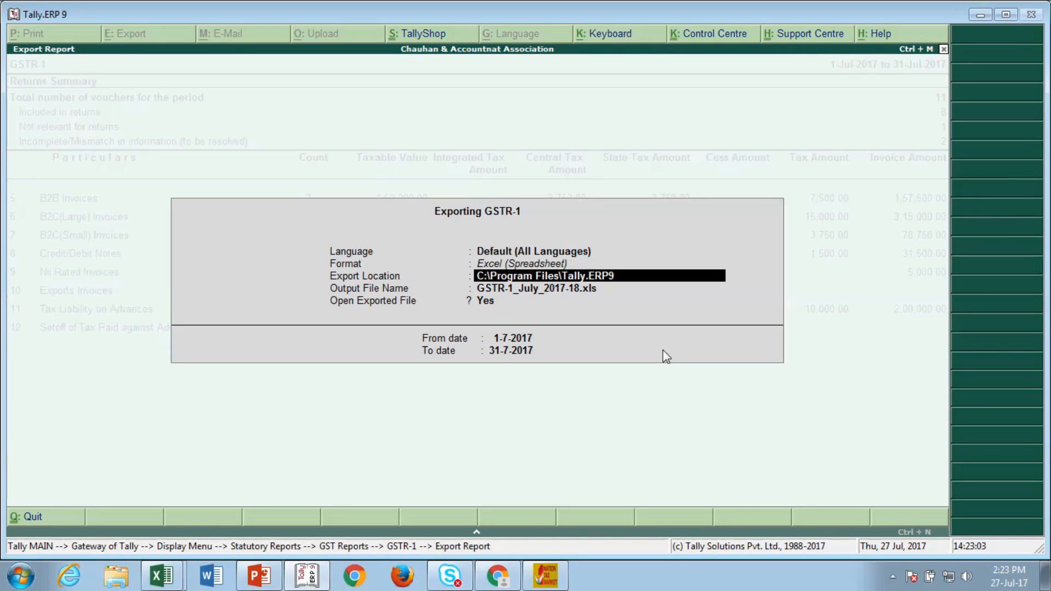
key("Return")
key("Return")
key("Return")
key("Return")
key("Return")
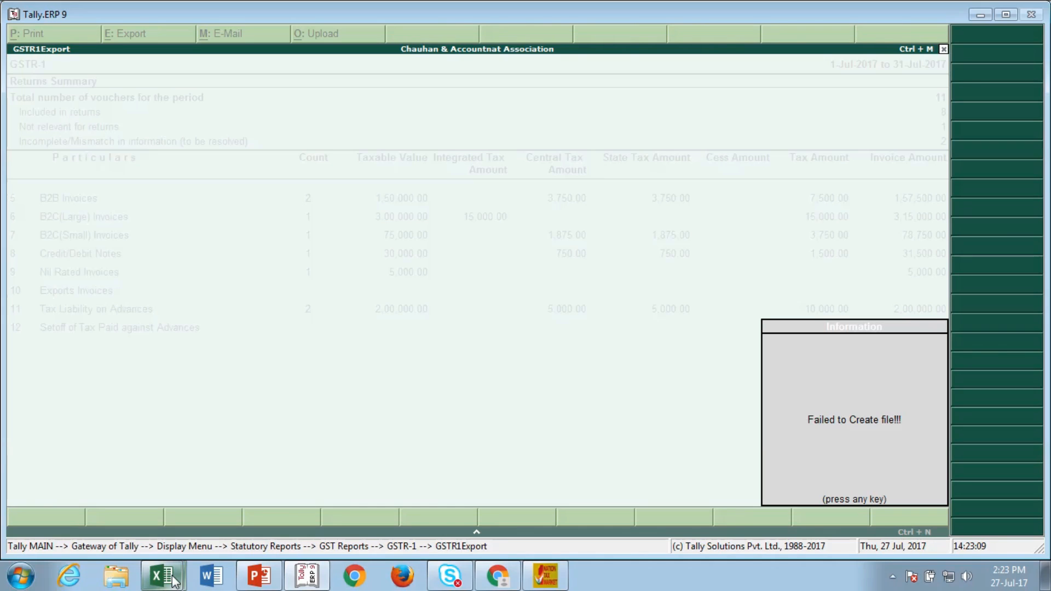
Step: Close the open earlier GSTR-1 export workbook and dismiss Tally's failed-to-create-file message
mouse_move(162, 575)
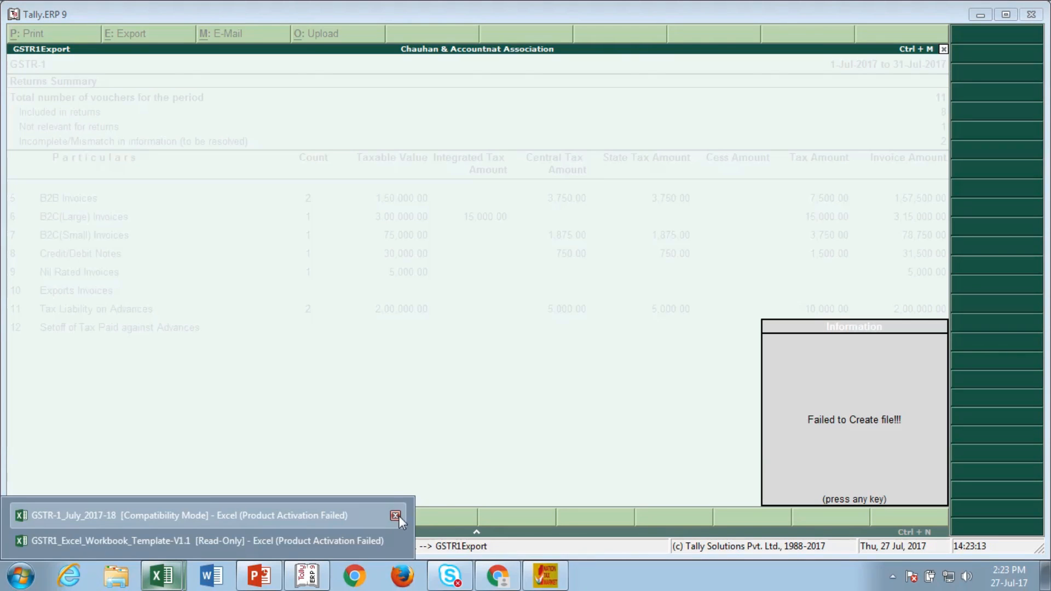
left_click(397, 516)
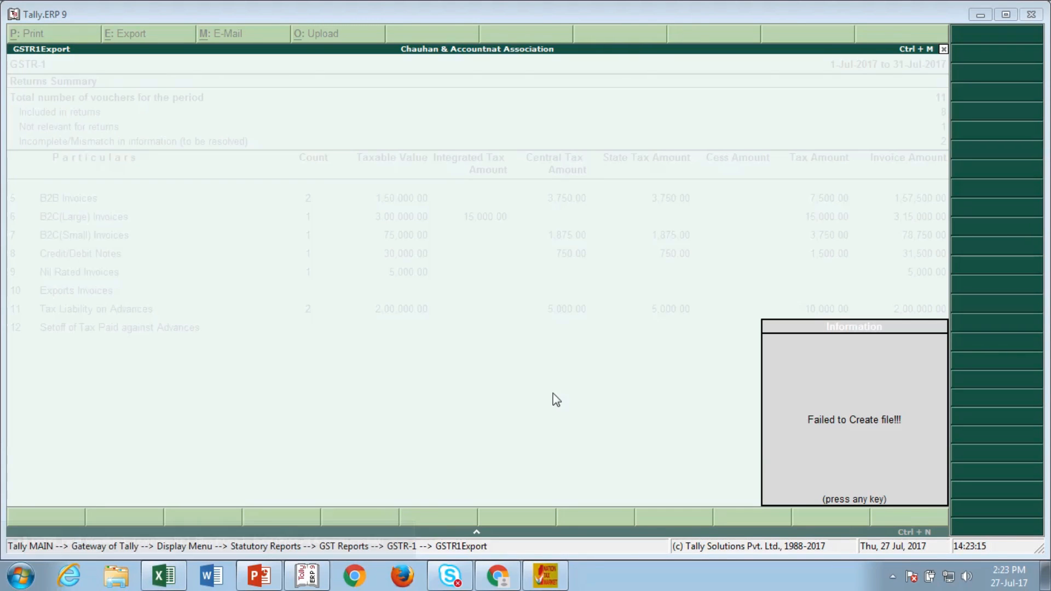
left_click(181, 539)
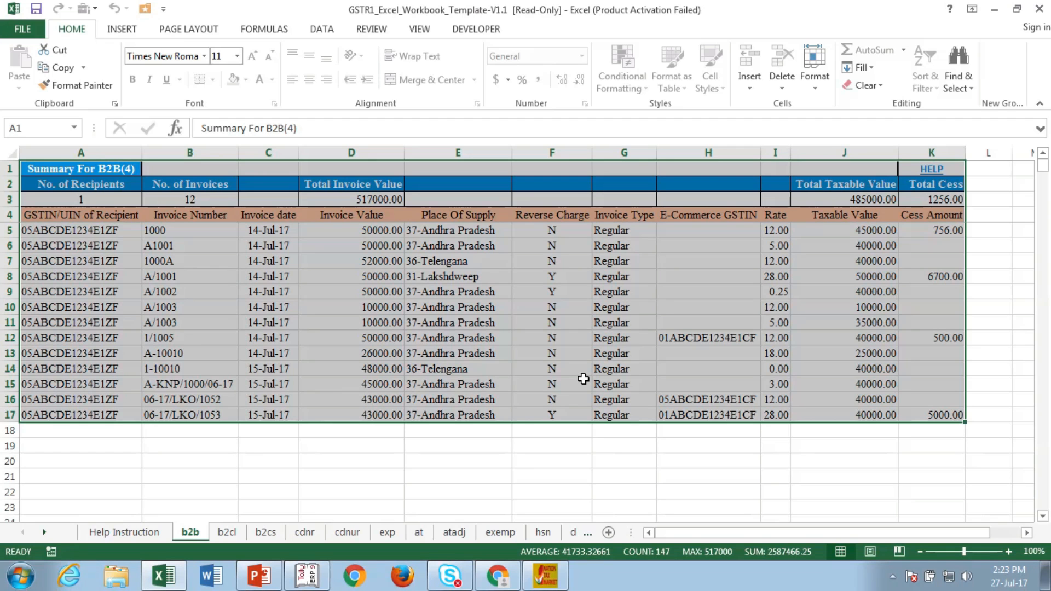
left_click(307, 576)
key("Escape")
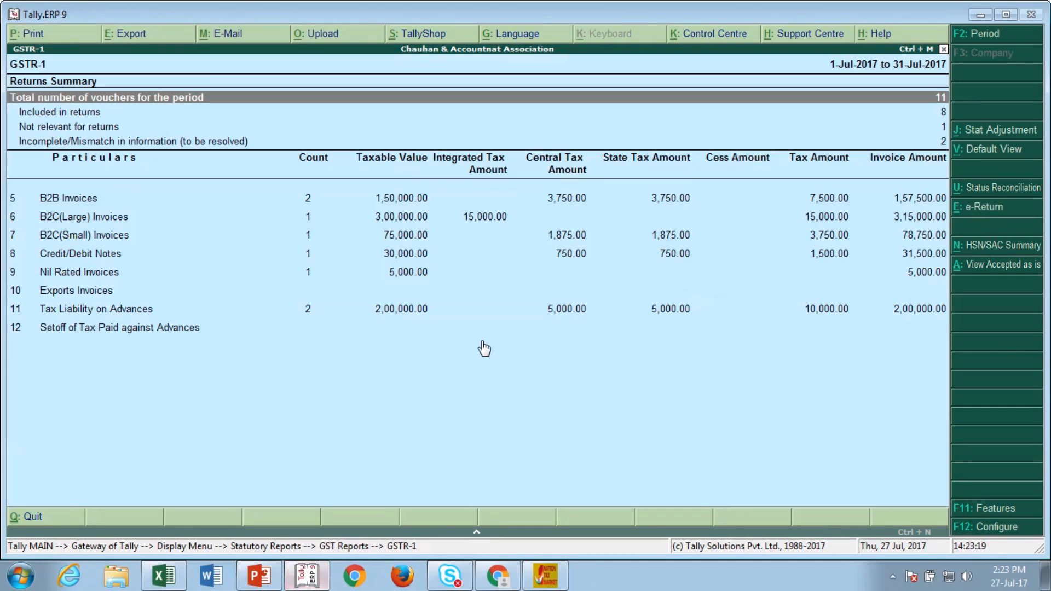
Step: Re-export GSTR-1 to GSTR-1_July_2017-18.xls, including exported items and overwriting the old file
left_click(972, 208)
key("y")
key("Return")
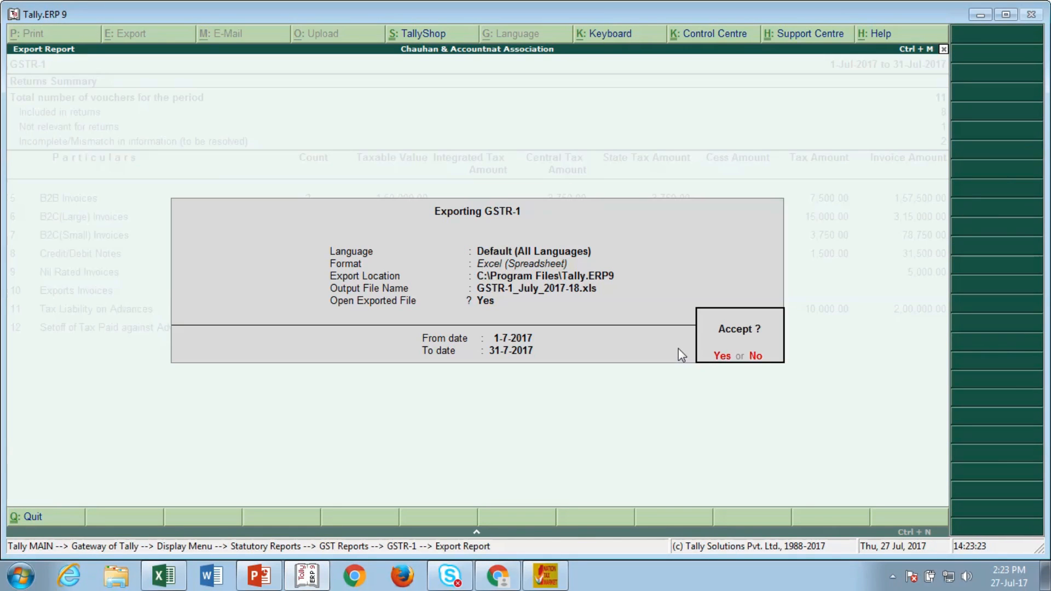
key("Return")
key("y")
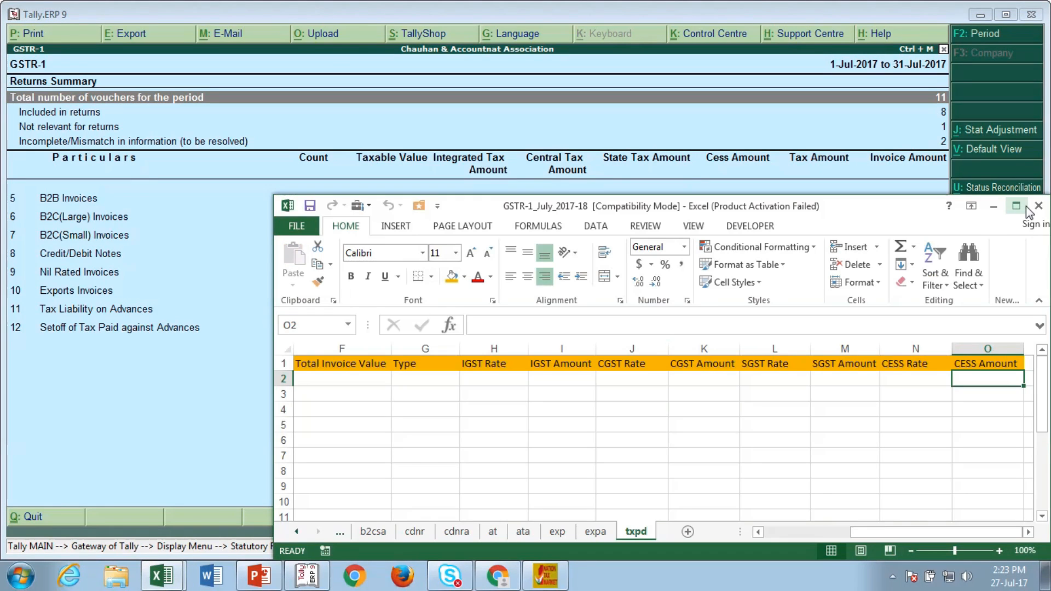
Step: Maximize the export, then page through its b2b, b2ba, b2cl, b2cs, cdnr and at sheets before closing it
left_click(1016, 206)
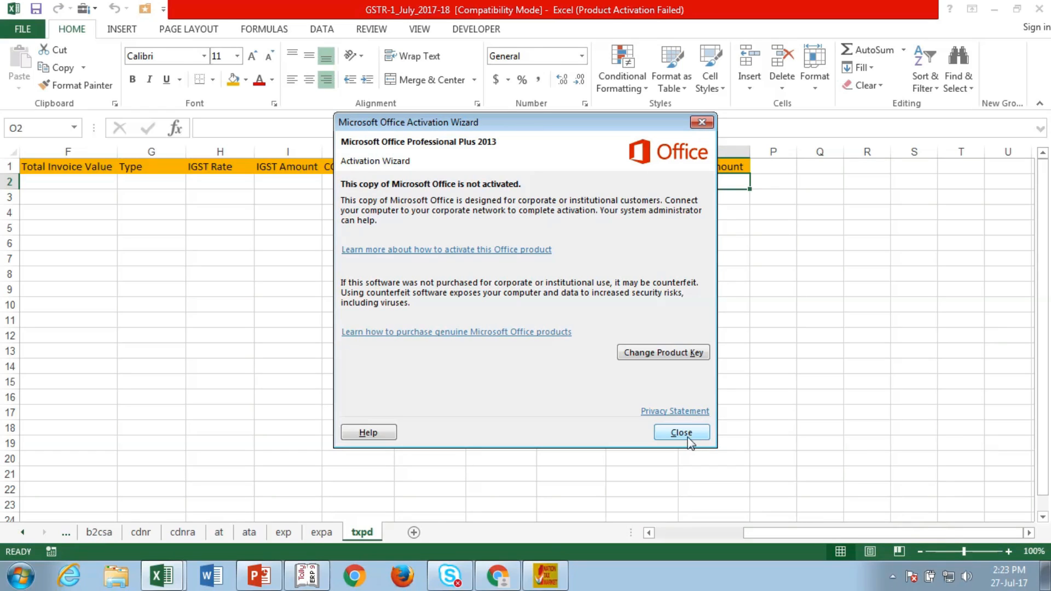
left_click(682, 432)
left_click(22, 531)
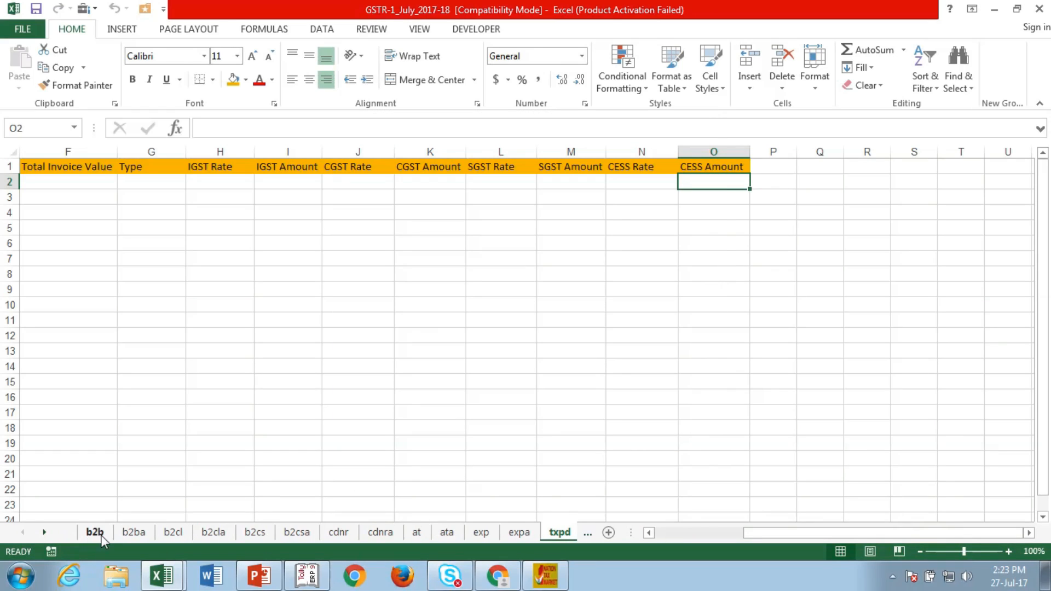
left_click(95, 532)
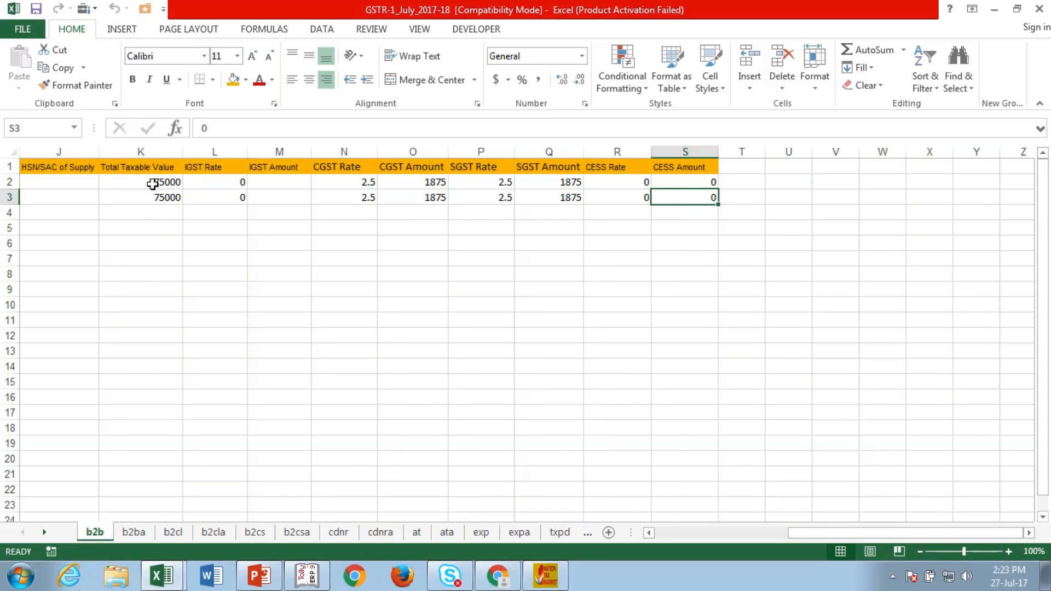
left_click(137, 532)
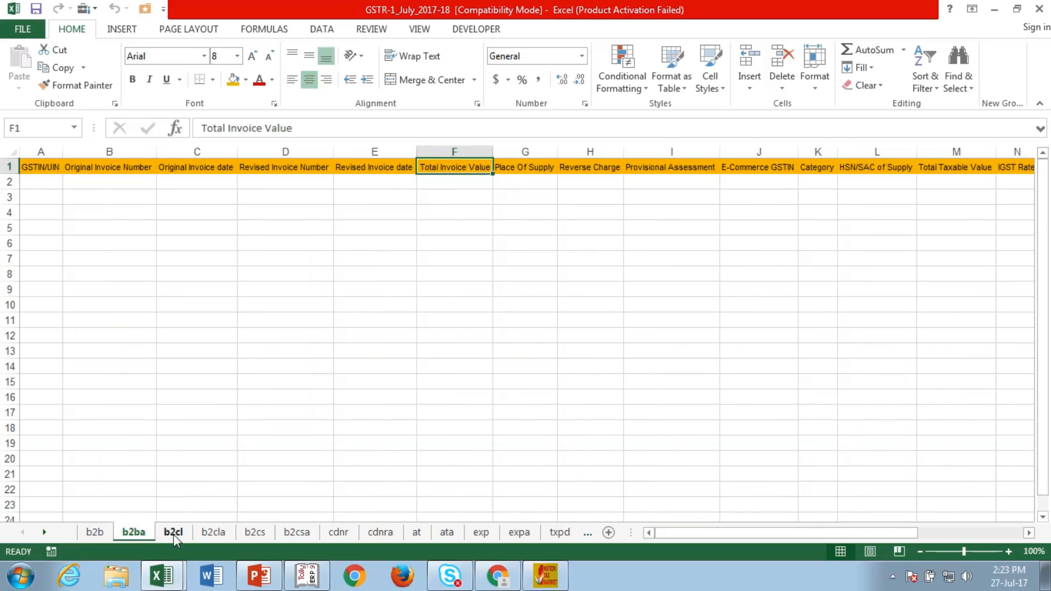
left_click(173, 532)
left_click(218, 533)
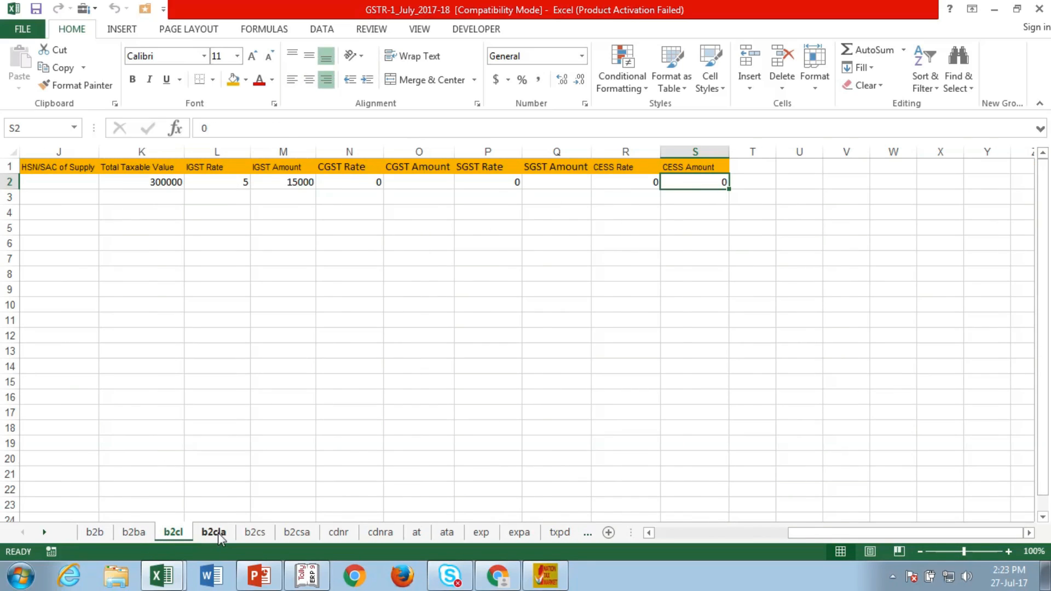
left_click(255, 537)
left_click(287, 537)
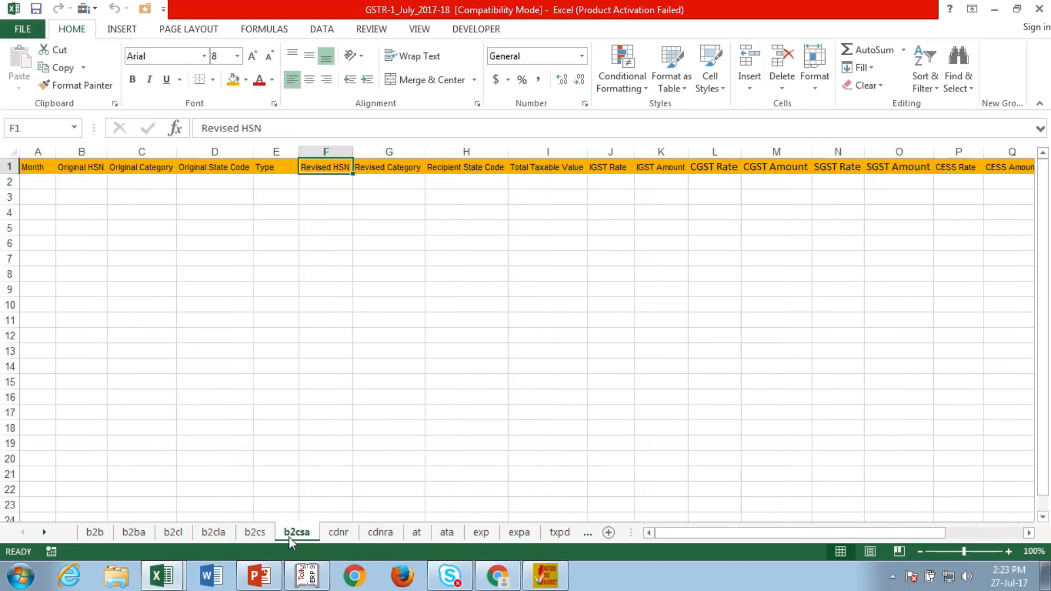
left_click(399, 535)
left_click(416, 533)
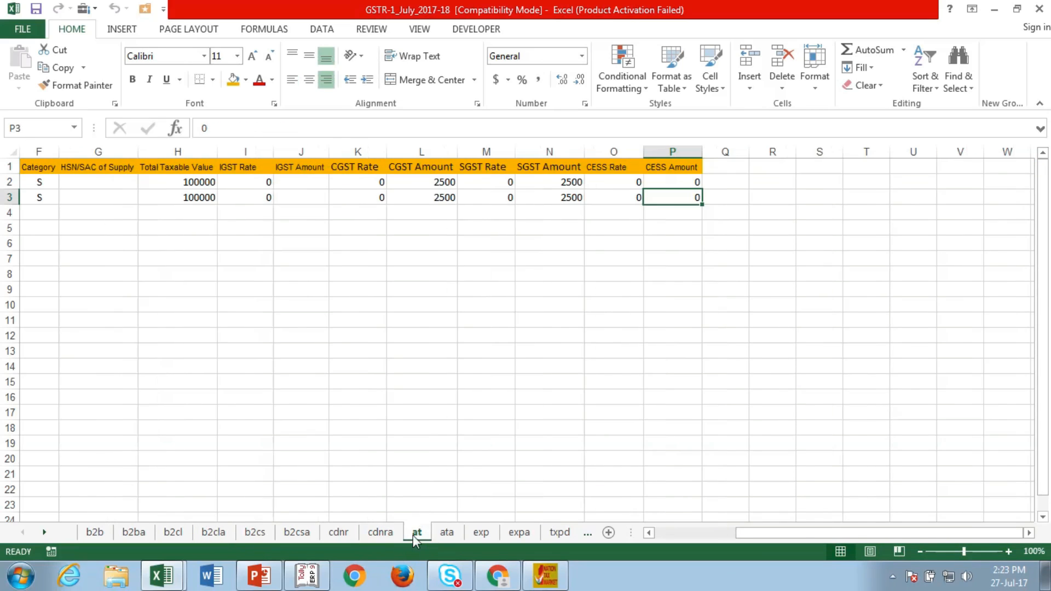
left_click(345, 534)
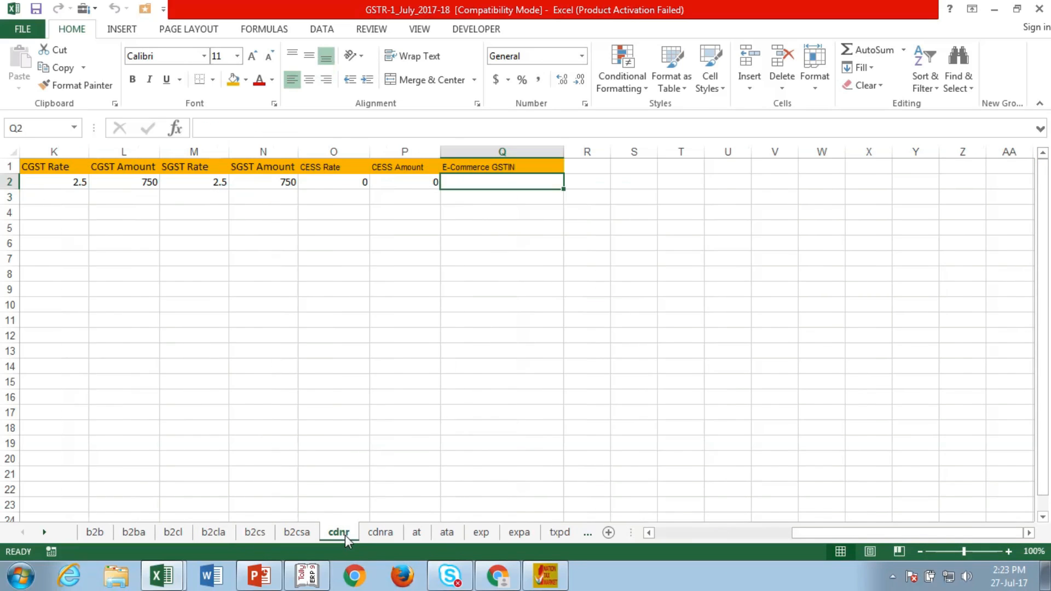
left_click(96, 535)
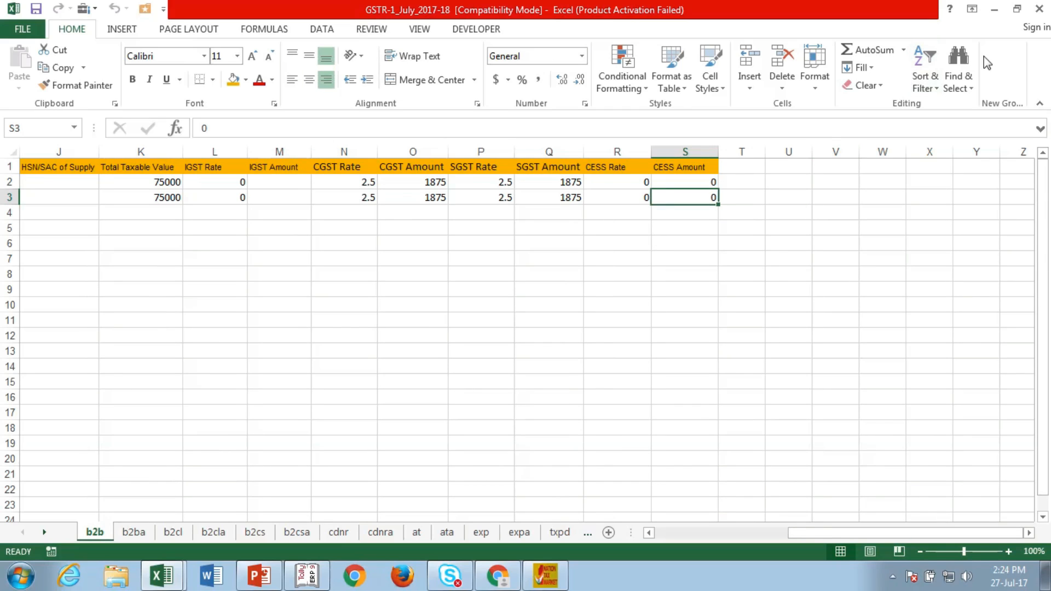
left_click(1039, 9)
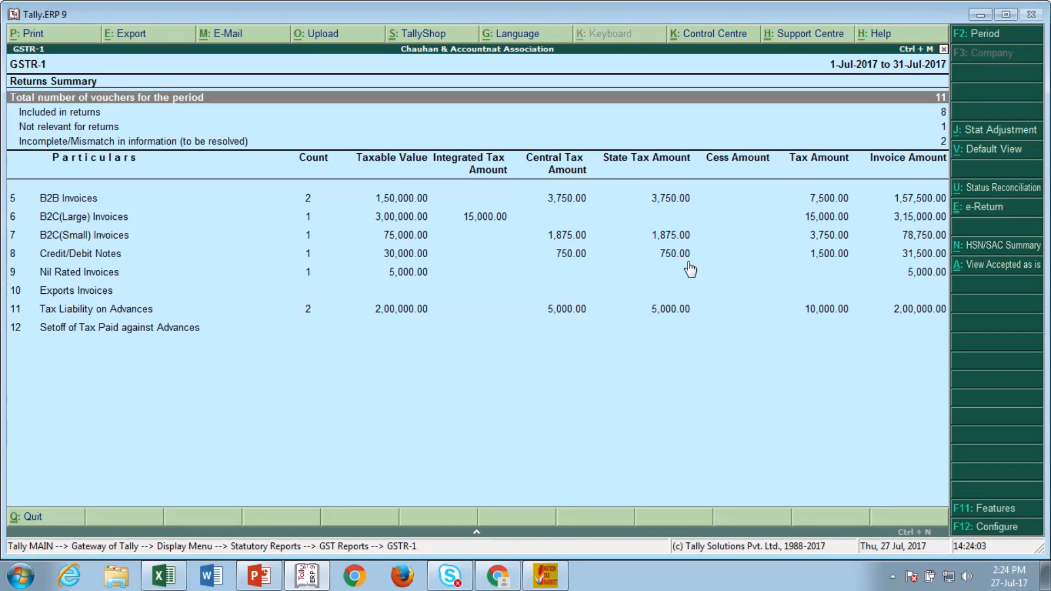
Step: Bring up GST Offline Tool and start an Excel import for the whole return
mouse_move(508, 579)
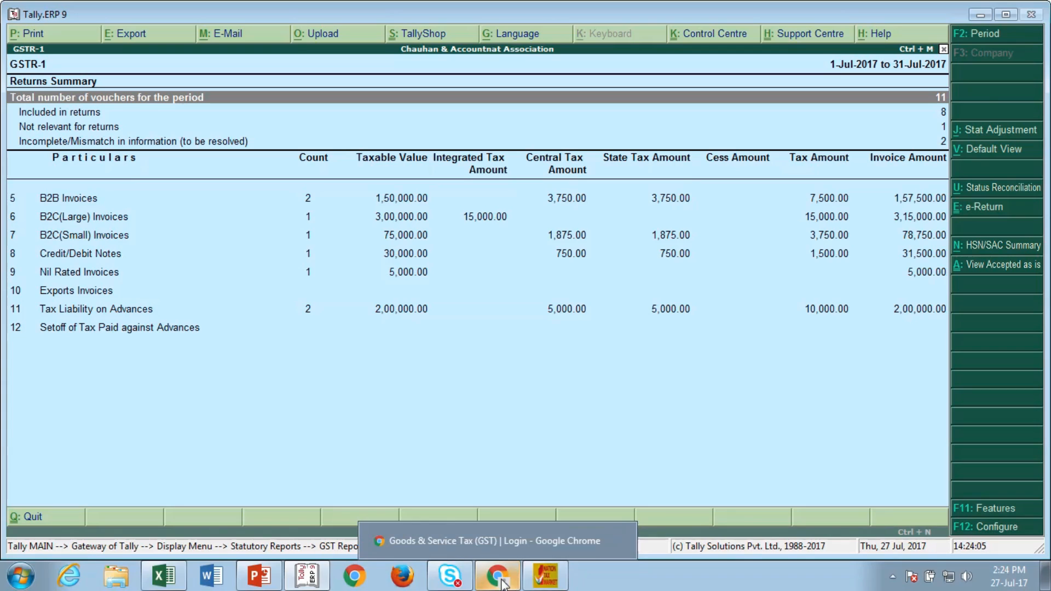
left_click(545, 576)
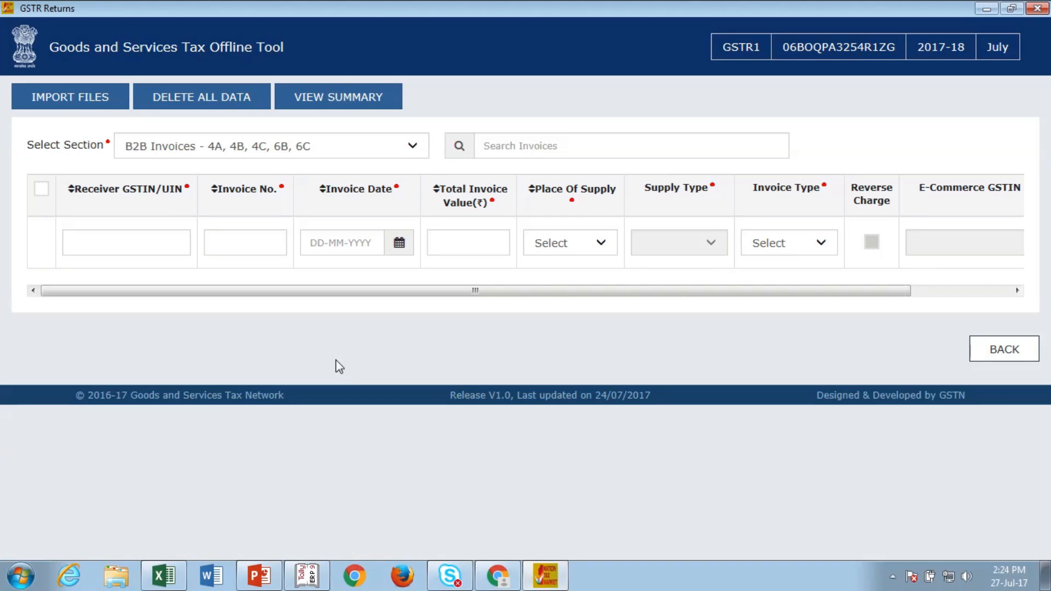
left_click(99, 101)
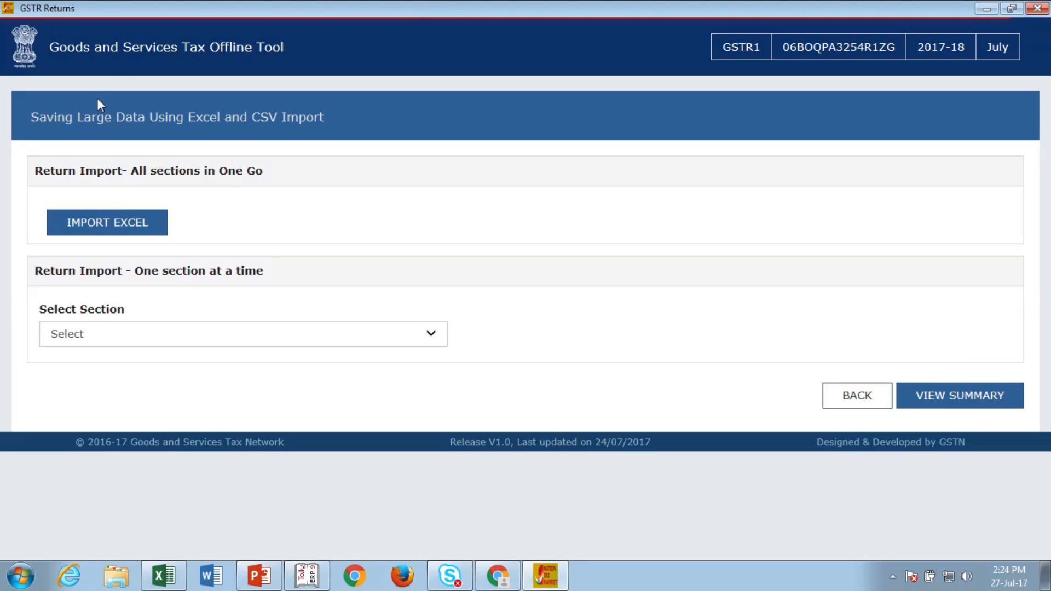
left_click(111, 227)
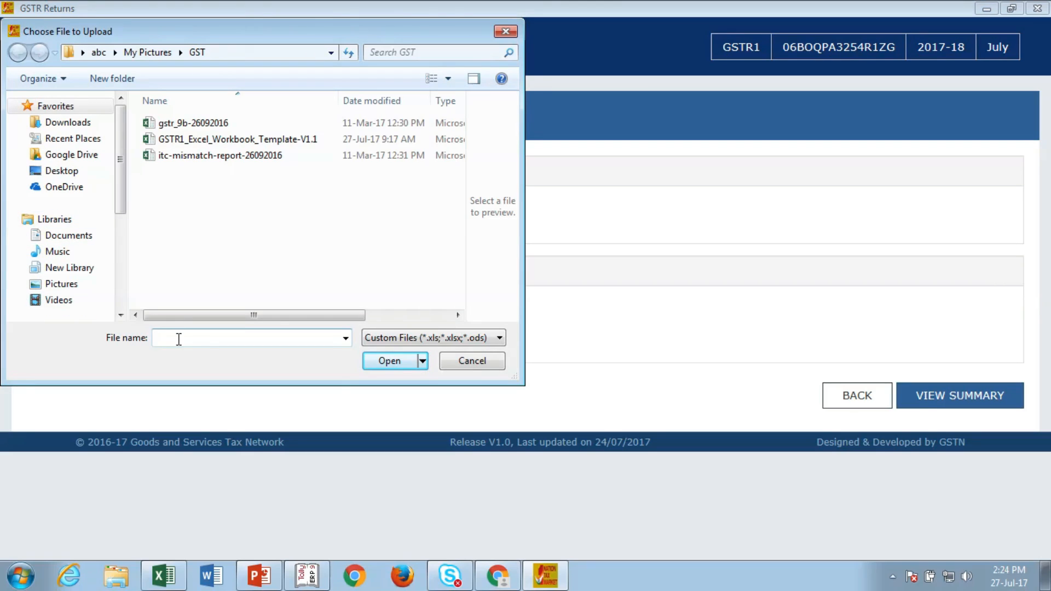
Step: Browse the Desktop for the file, trying names 'gst' and 'gs', then switch to the Excel template
type("GST")
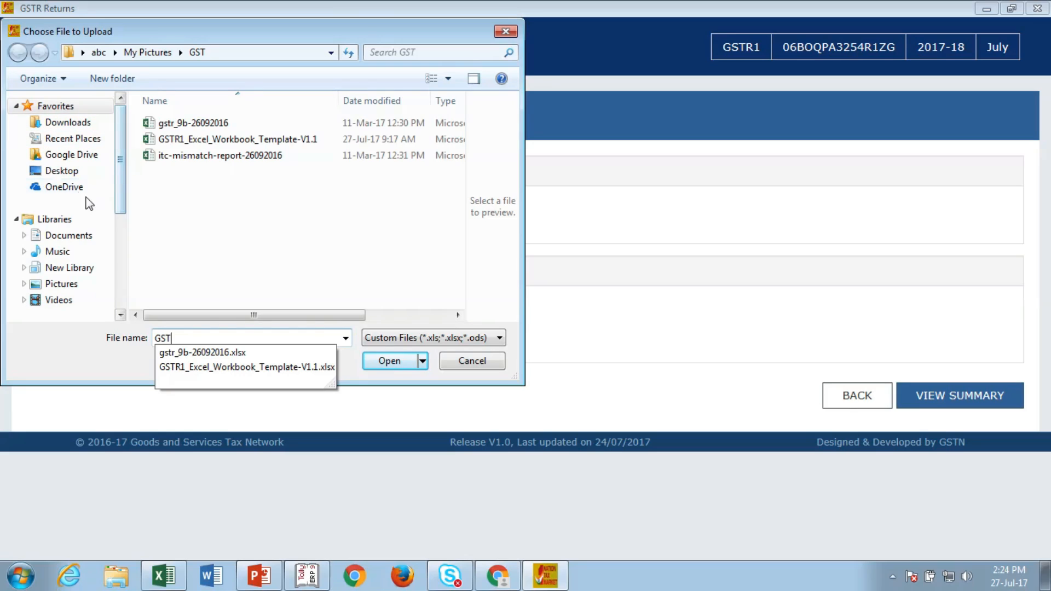
left_click(77, 170)
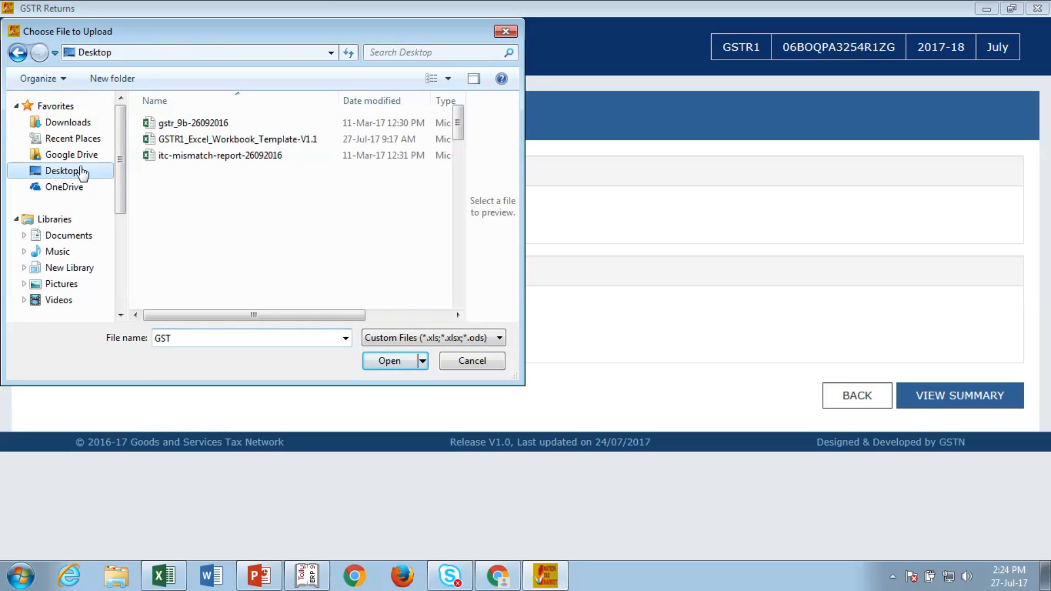
left_click(206, 343)
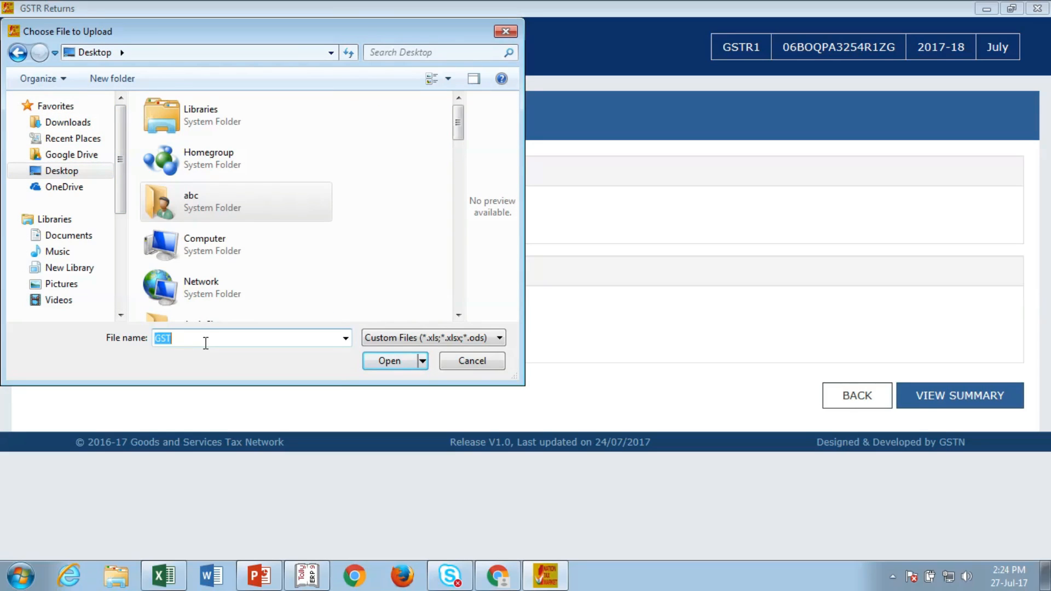
type("gst")
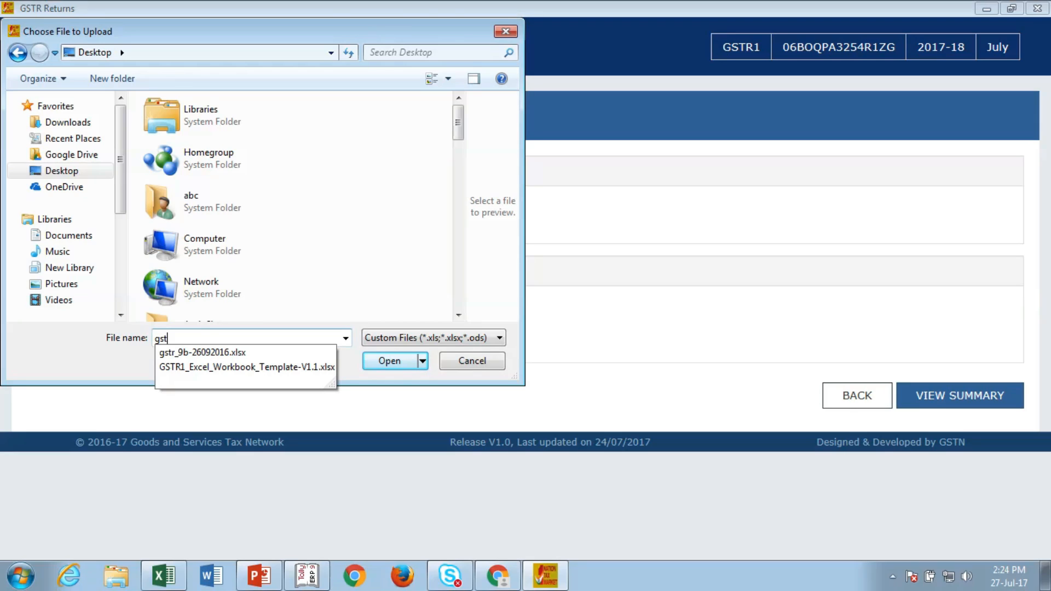
key("BackSpace")
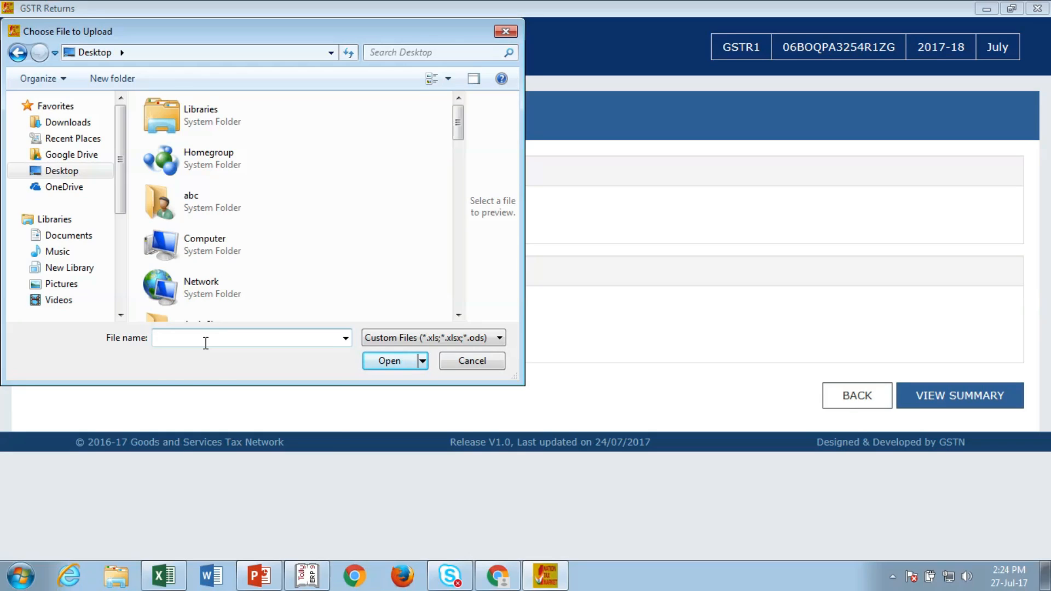
type("gs")
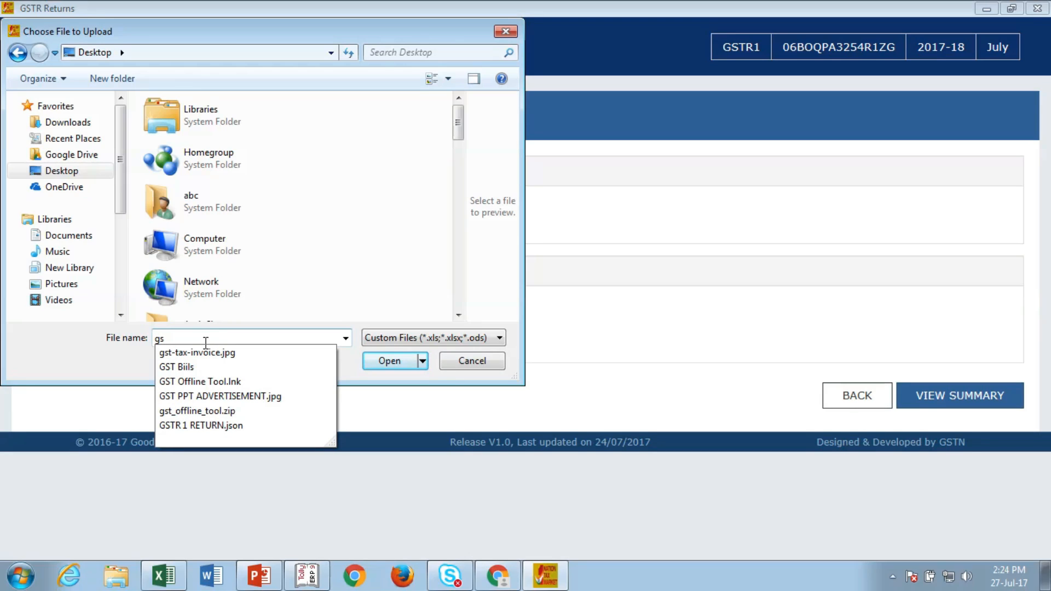
key("BackSpace")
key("BackSpace")
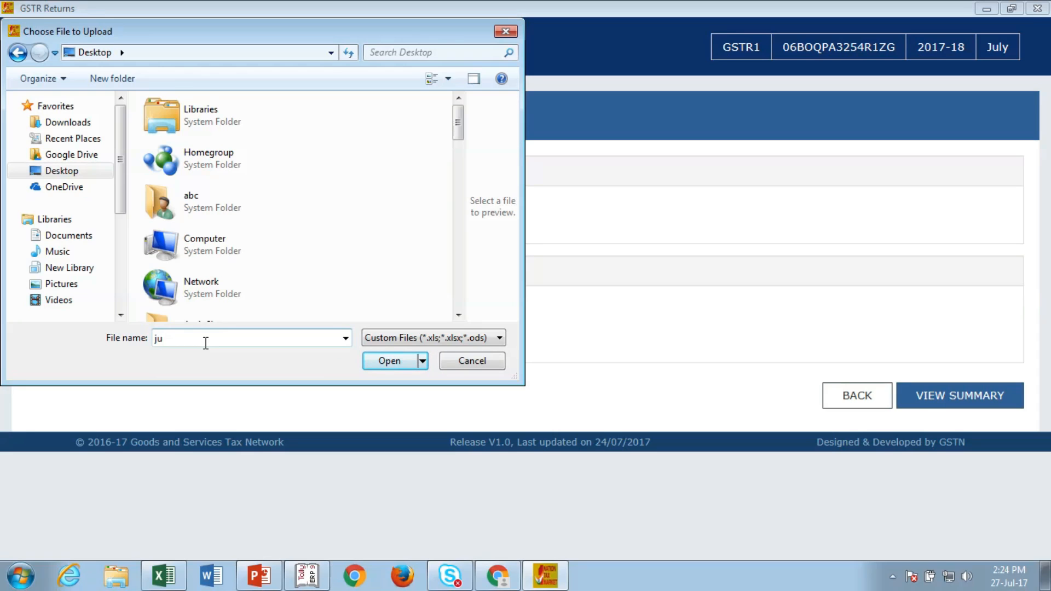
left_click(164, 574)
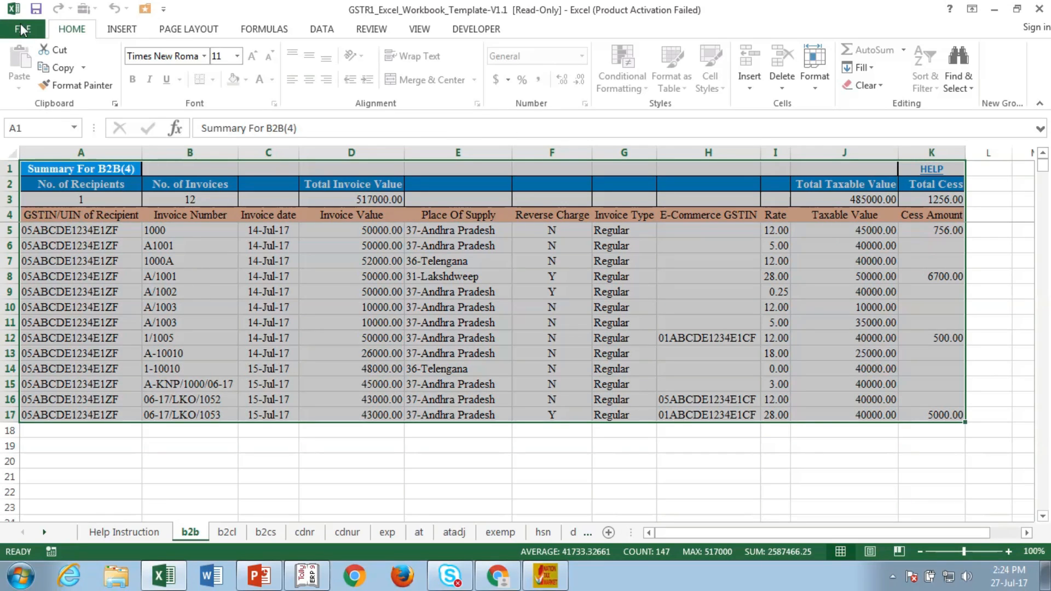
Step: Open the GSTR-1_July_2017-18 workbook from the Recent Workbooks list in Excel
left_click(21, 29)
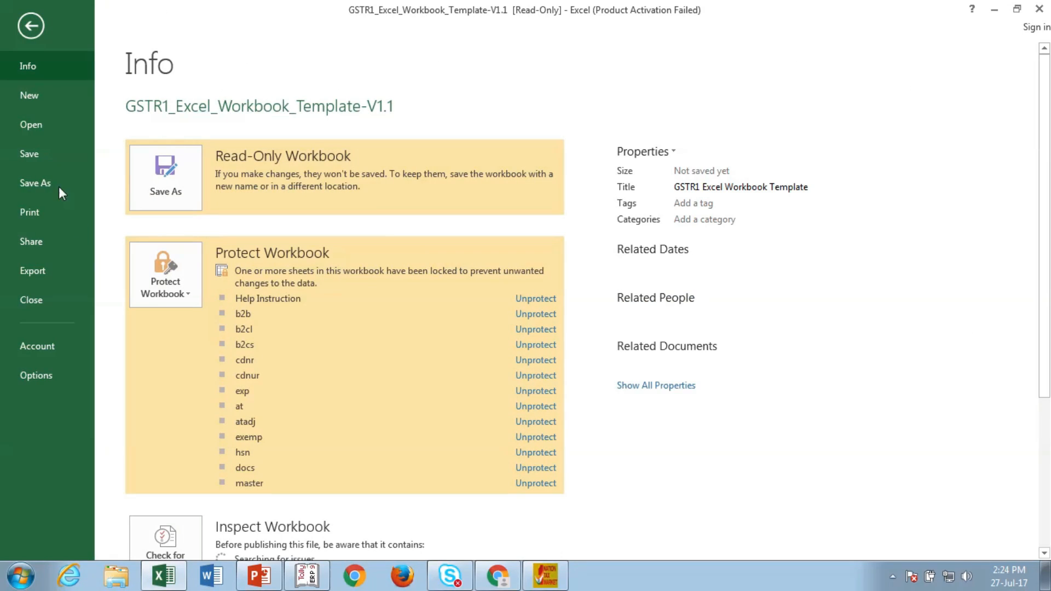
left_click(21, 131)
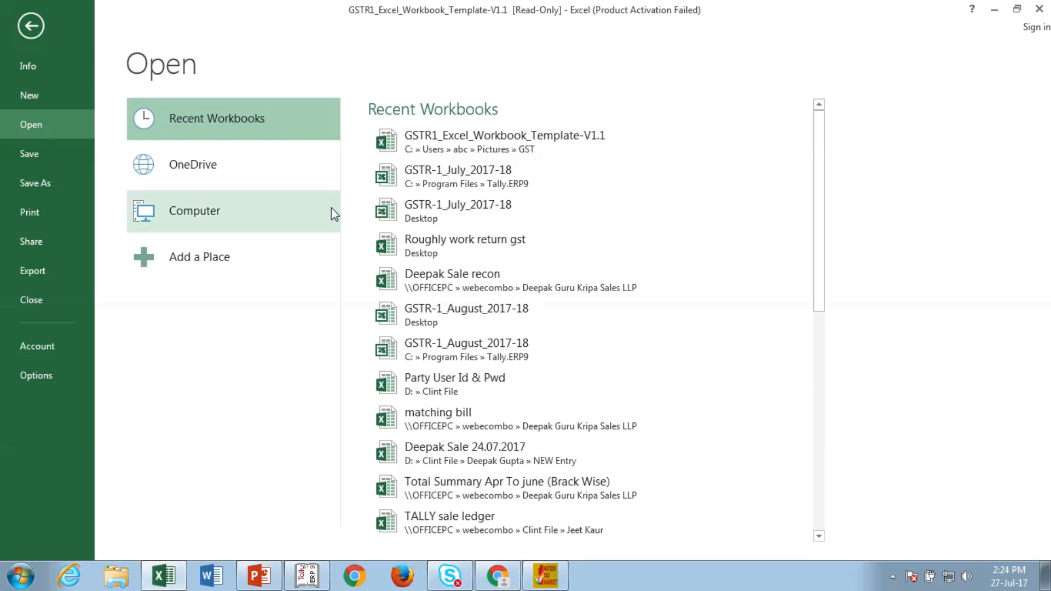
left_click(465, 179)
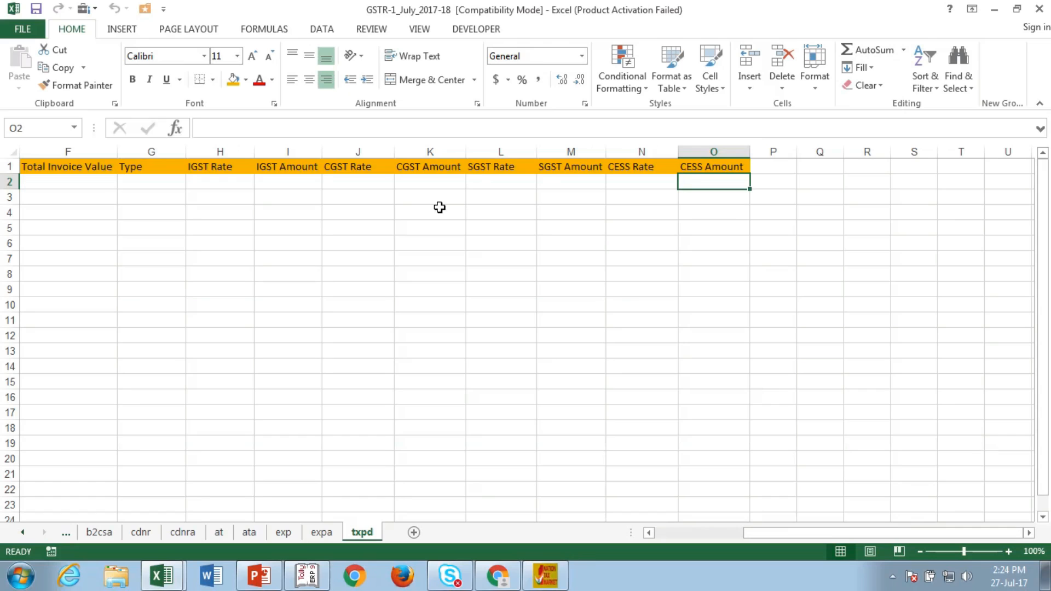
Step: Save a copy of GSTR-1_July_2017-18 to the Desktop
left_click(24, 30)
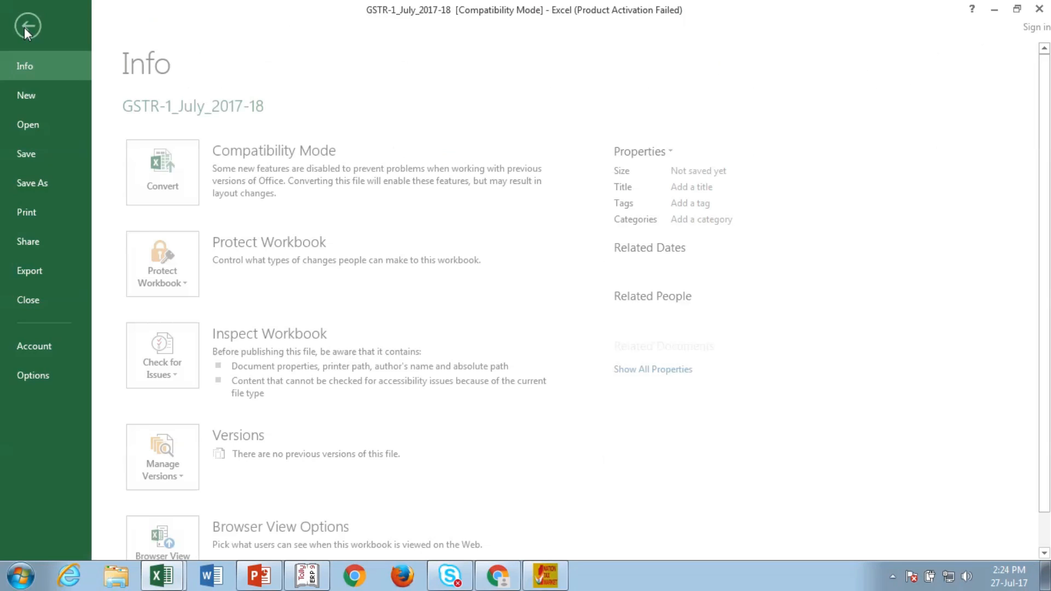
left_click(51, 185)
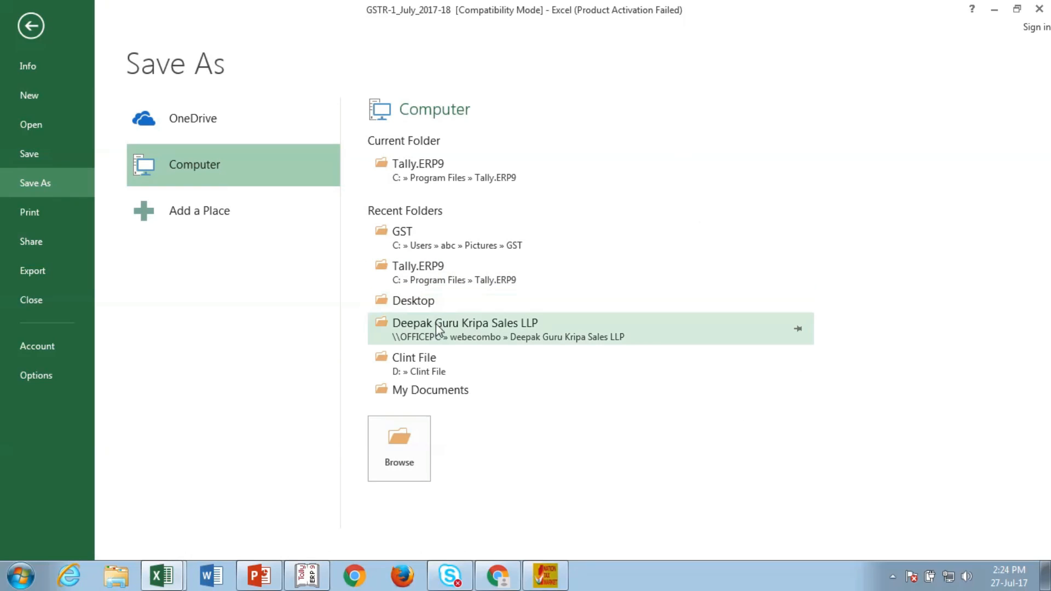
left_click(429, 303)
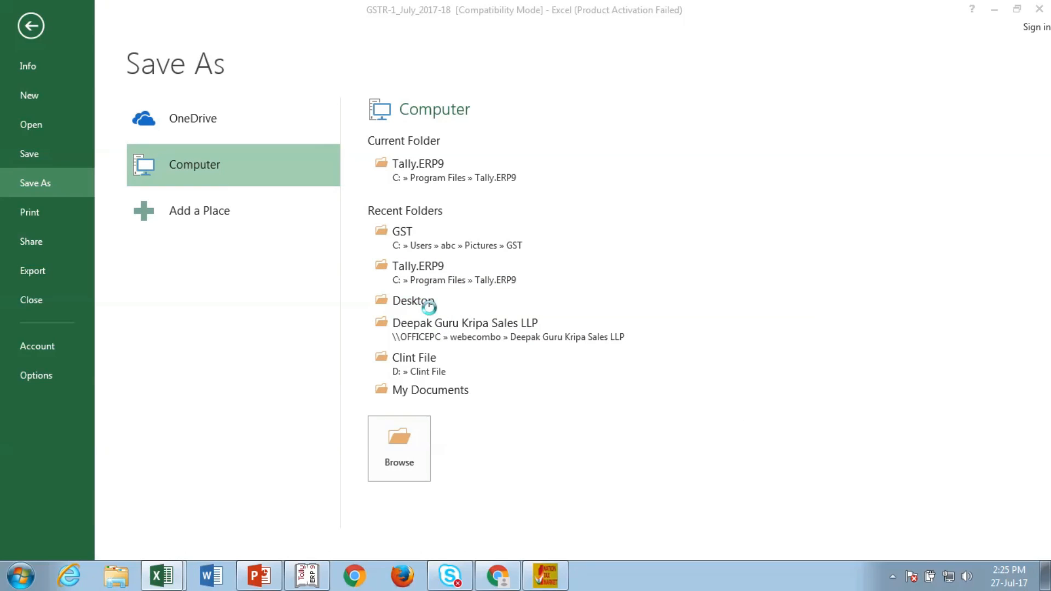
left_click(787, 496)
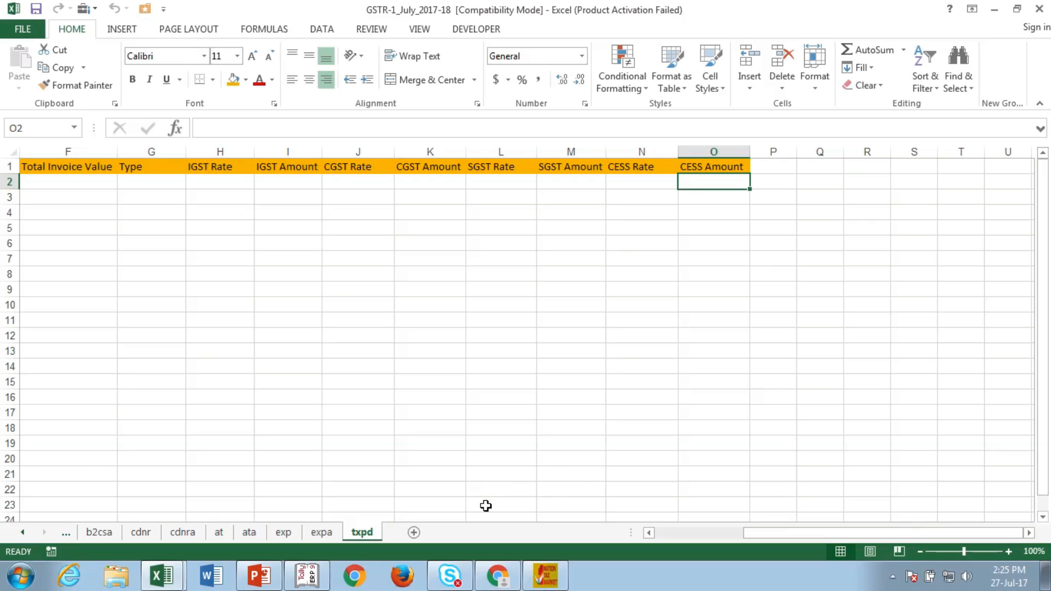
left_click(545, 575)
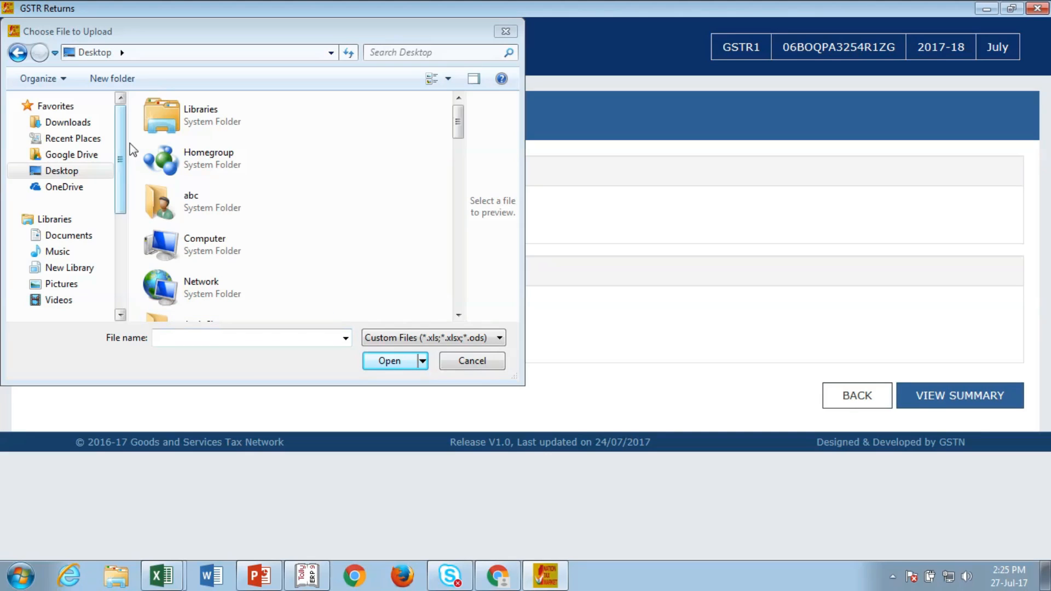
Step: Import GSTR-1_July_2017-18.xls into the offline tool and confirm saving the data
left_click(206, 339)
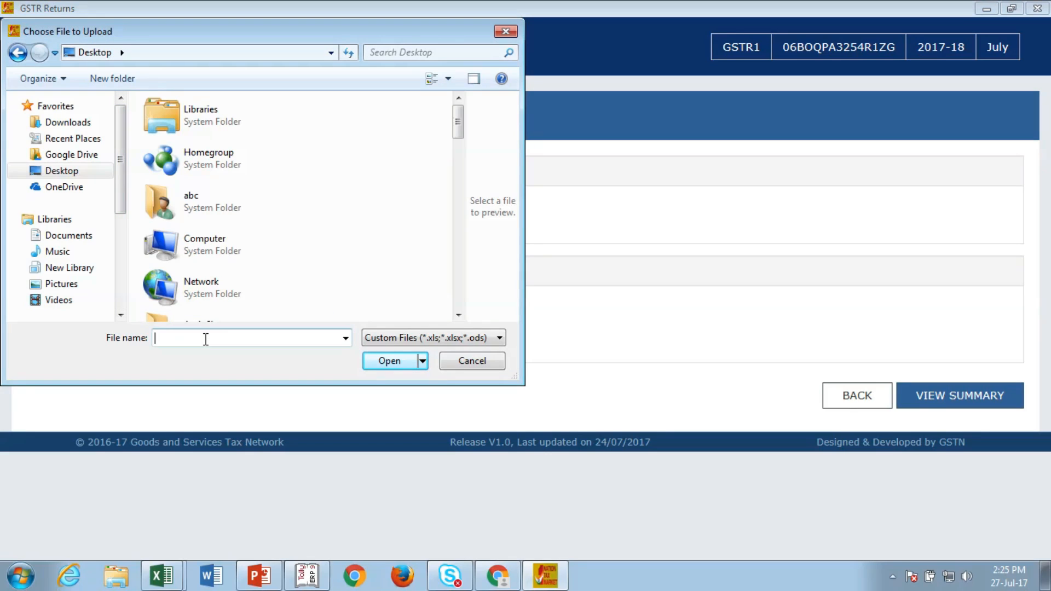
type("gs")
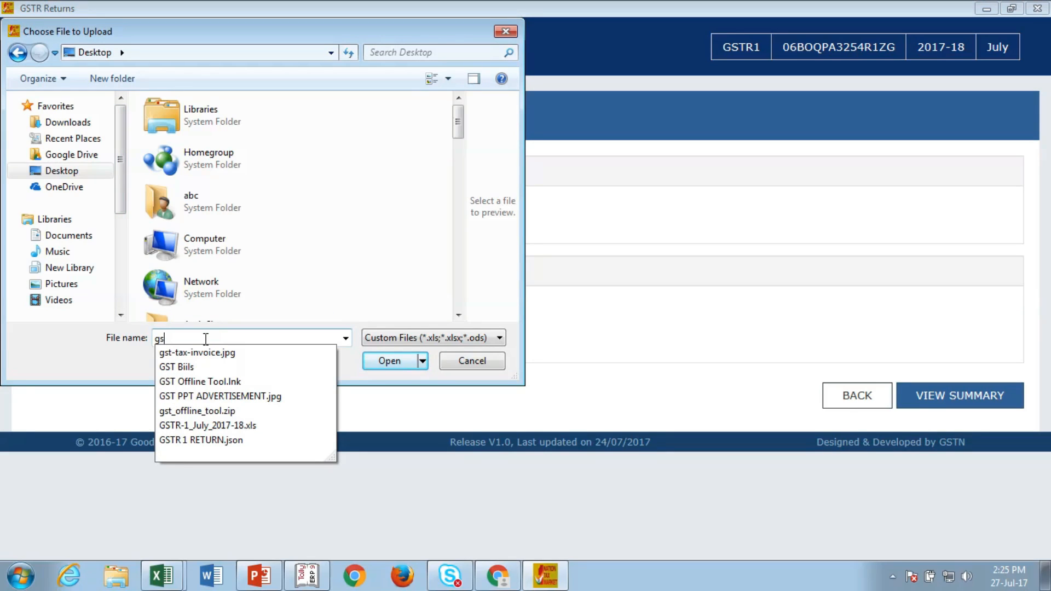
left_click(205, 425)
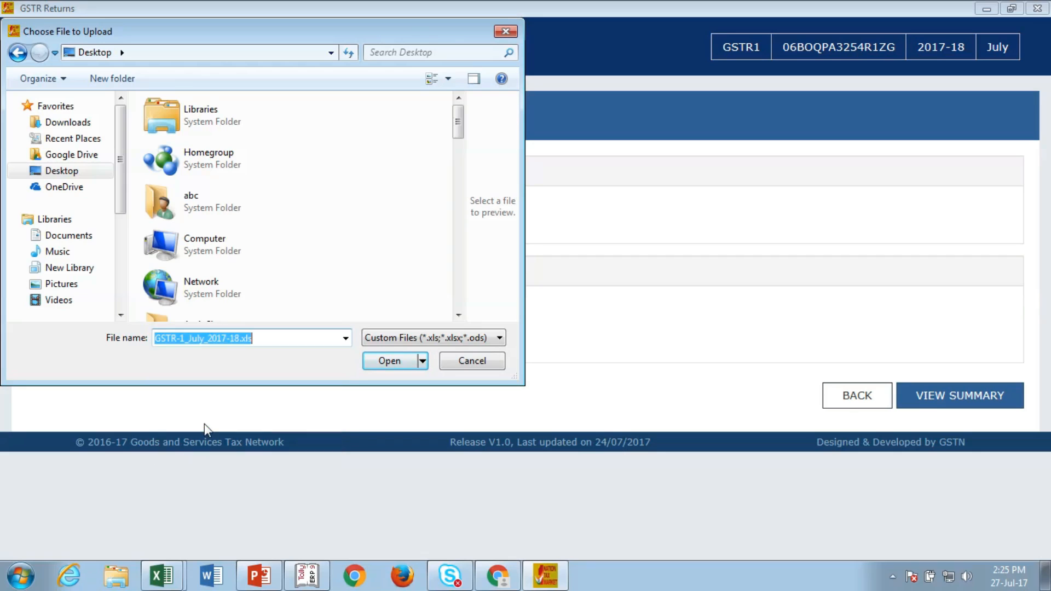
left_click(404, 361)
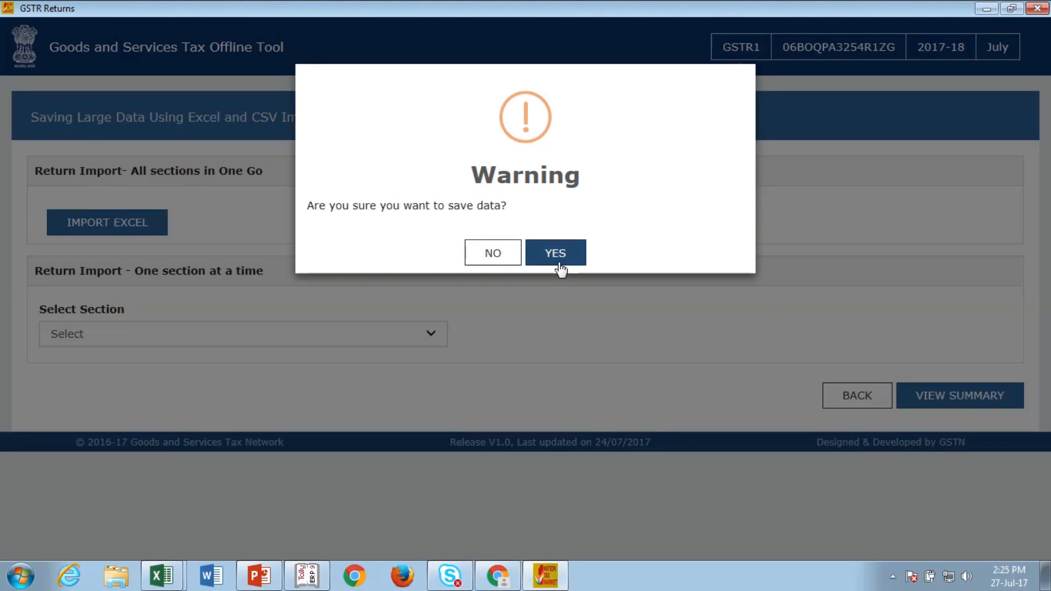
left_click(560, 265)
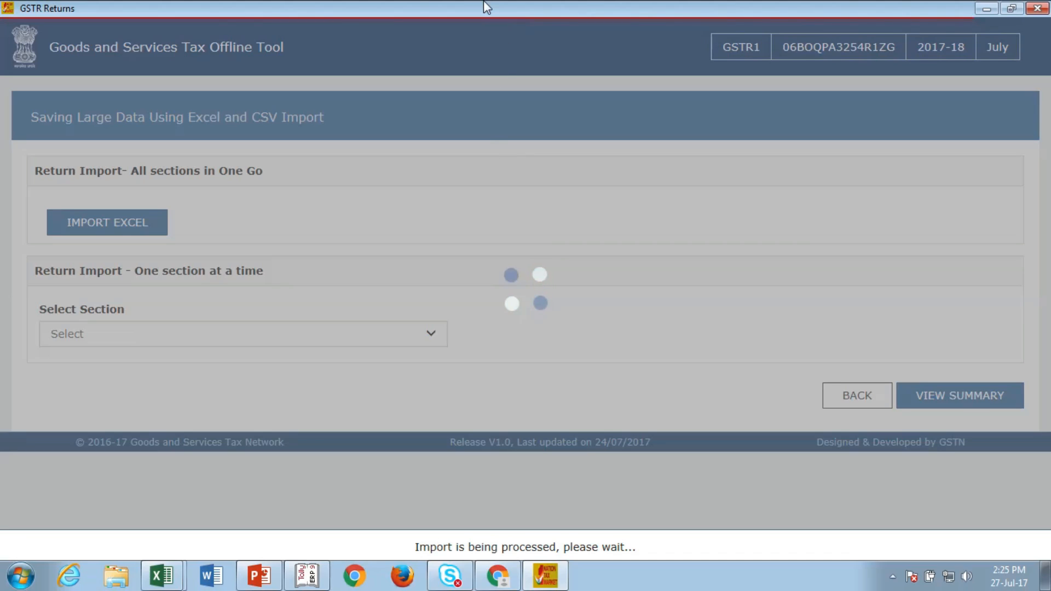
Step: Dismiss the File Process Failed error and minimise the GST Offline Tool
mouse_move(486, 7)
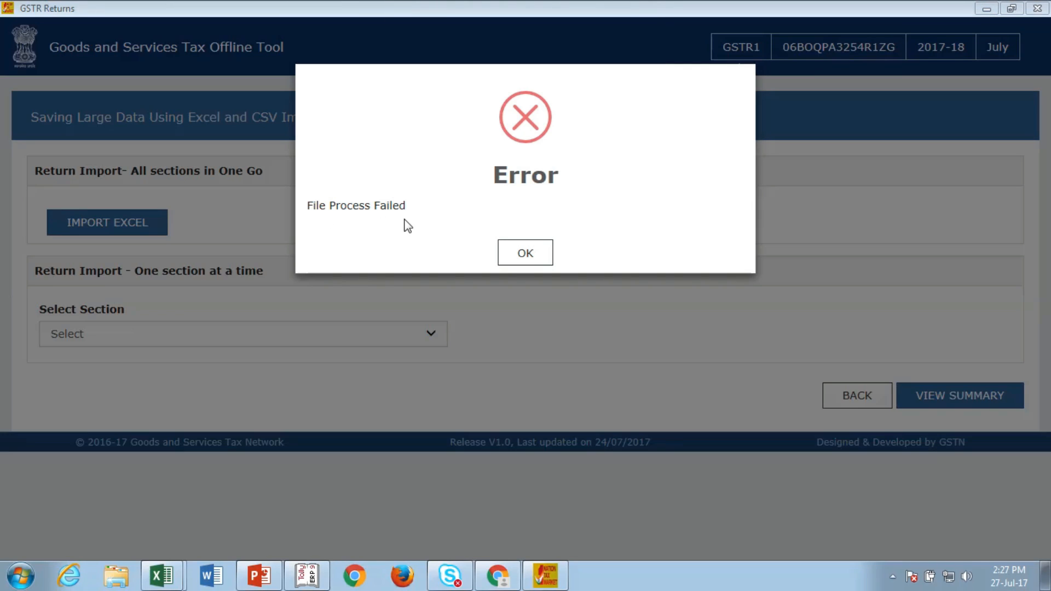
left_click(530, 261)
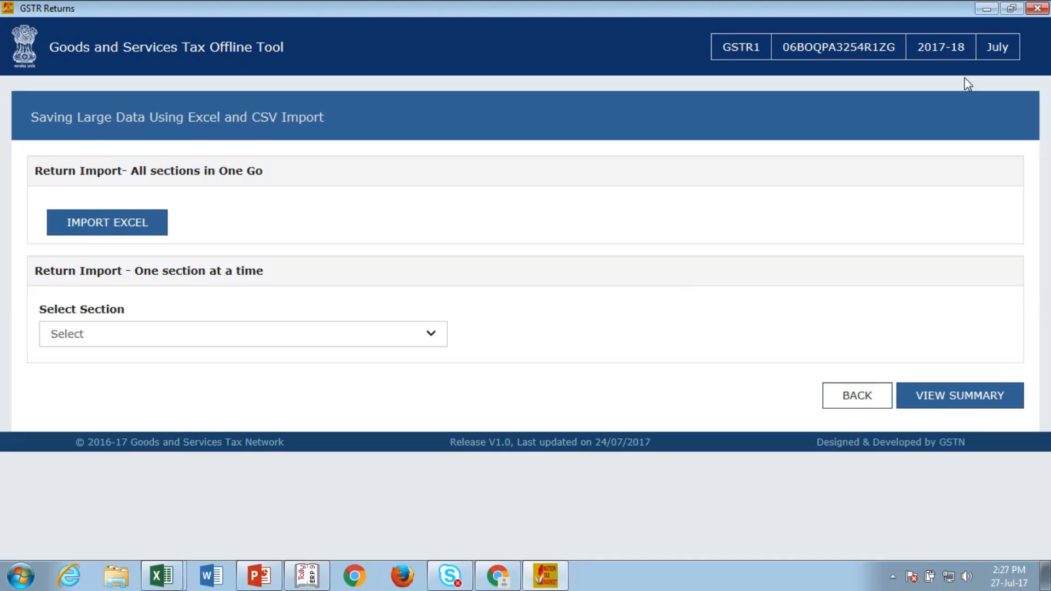
left_click(986, 9)
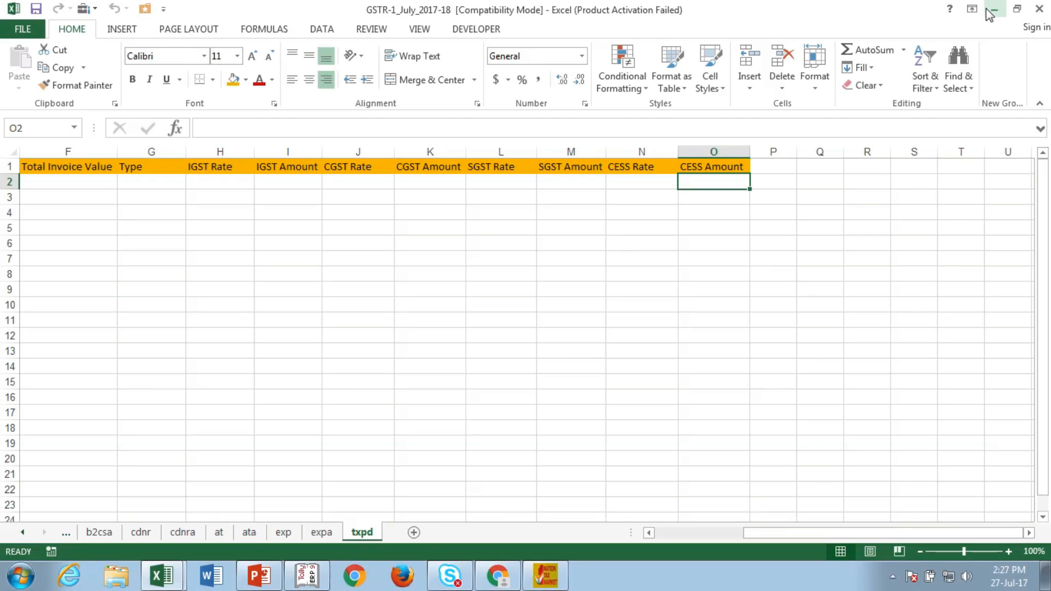
Step: Minimise the two Excel workbooks, Tally's GSTR-1 summary and Chrome to reach the desktop
left_click(995, 12)
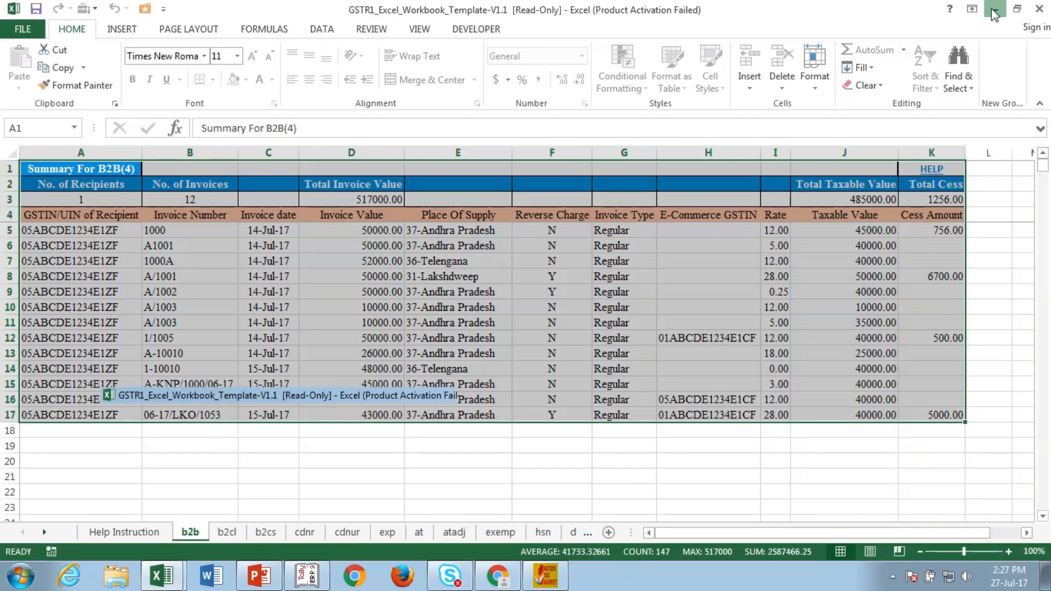
left_click(994, 12)
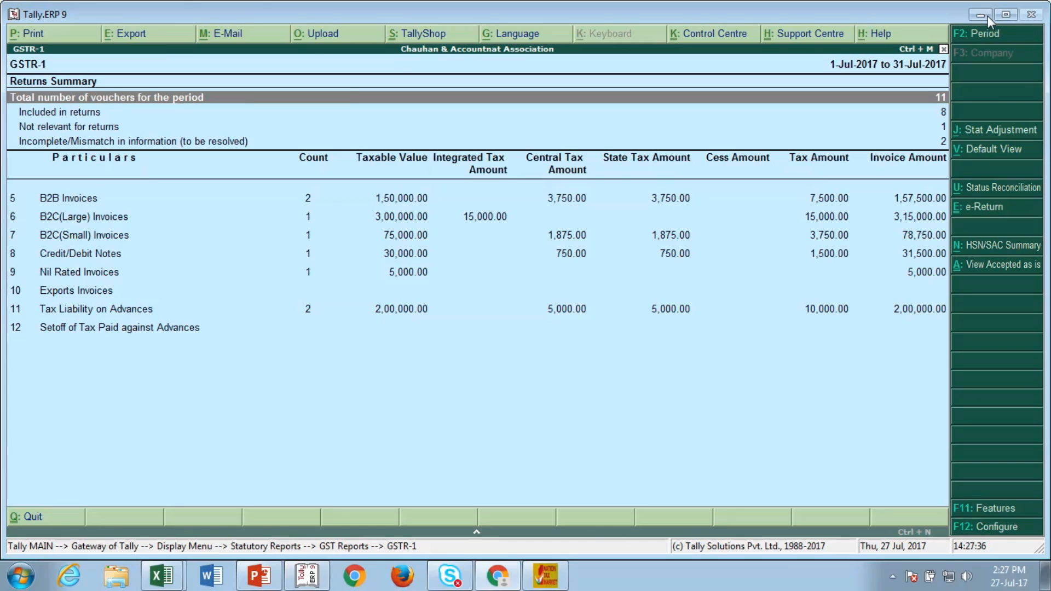
left_click(988, 15)
left_click(985, 8)
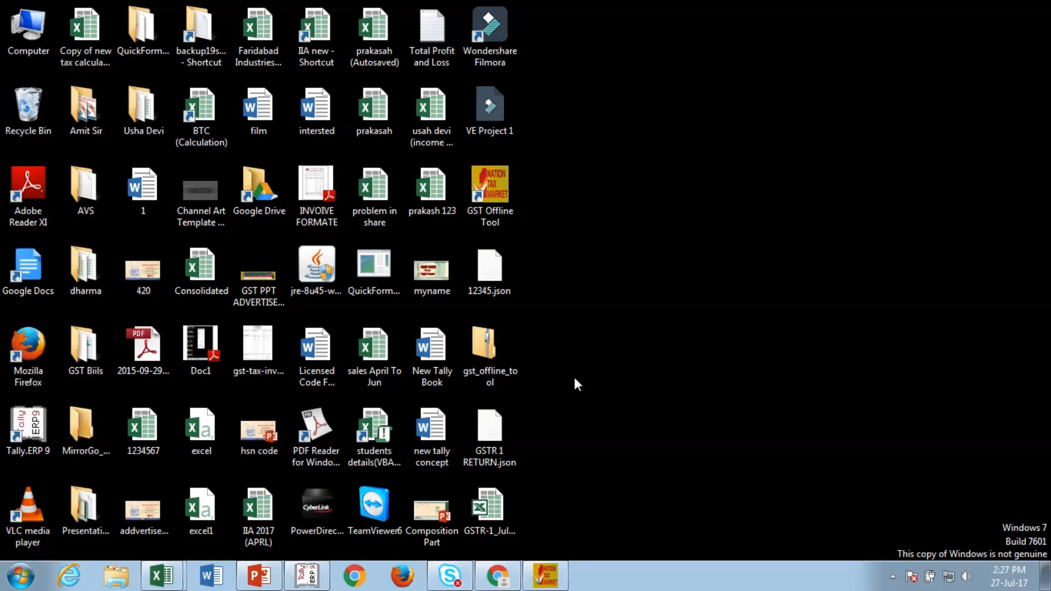
Step: Open the gst_offline_tool zip folder and bring the GSTR1_Excel_Workbook_Template-V1.1 workbook forward
double_click(497, 373)
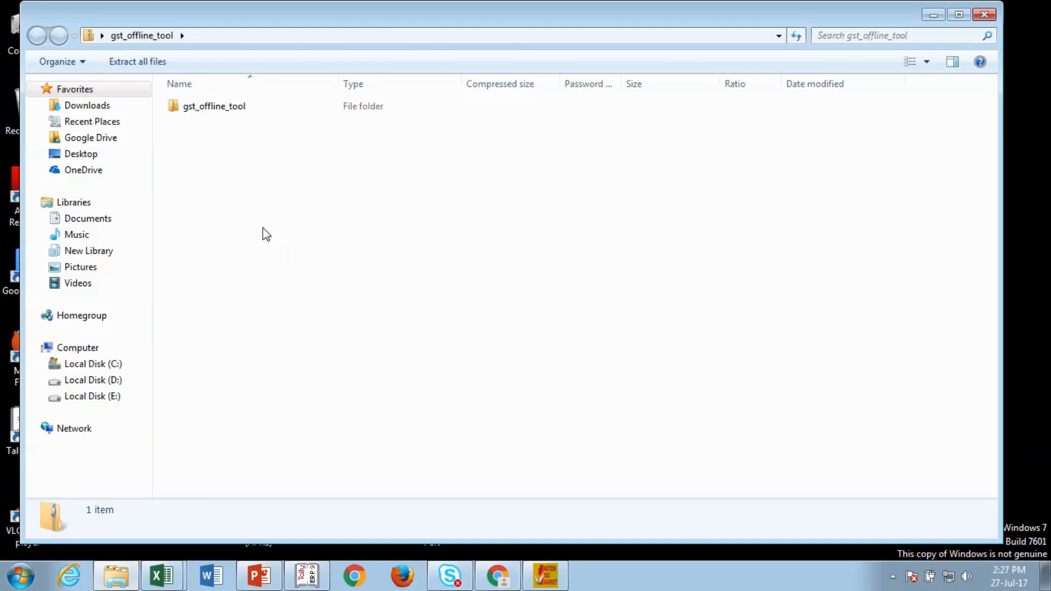
double_click(206, 106)
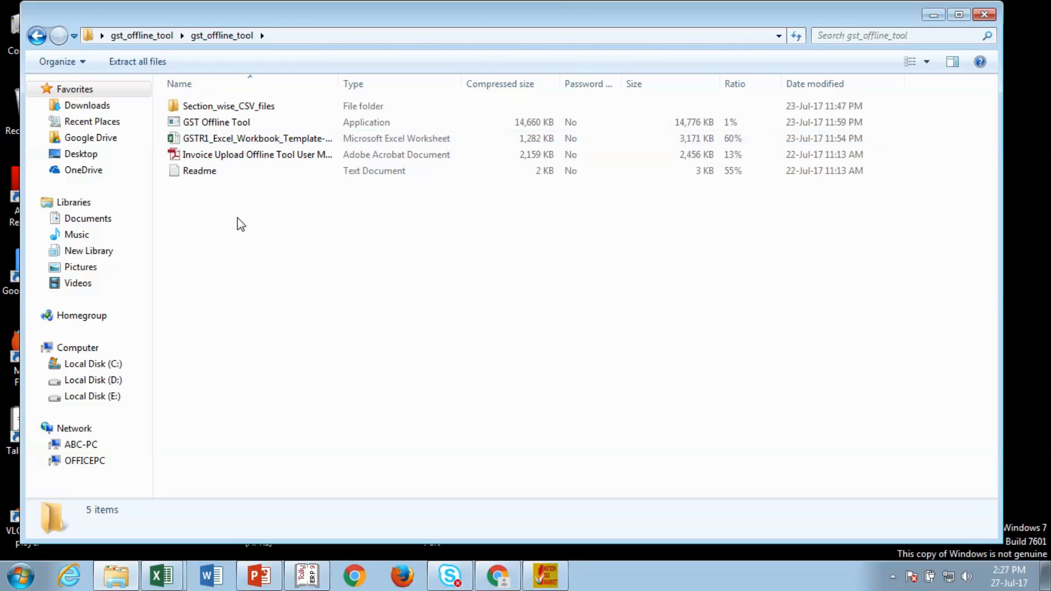
mouse_move(172, 573)
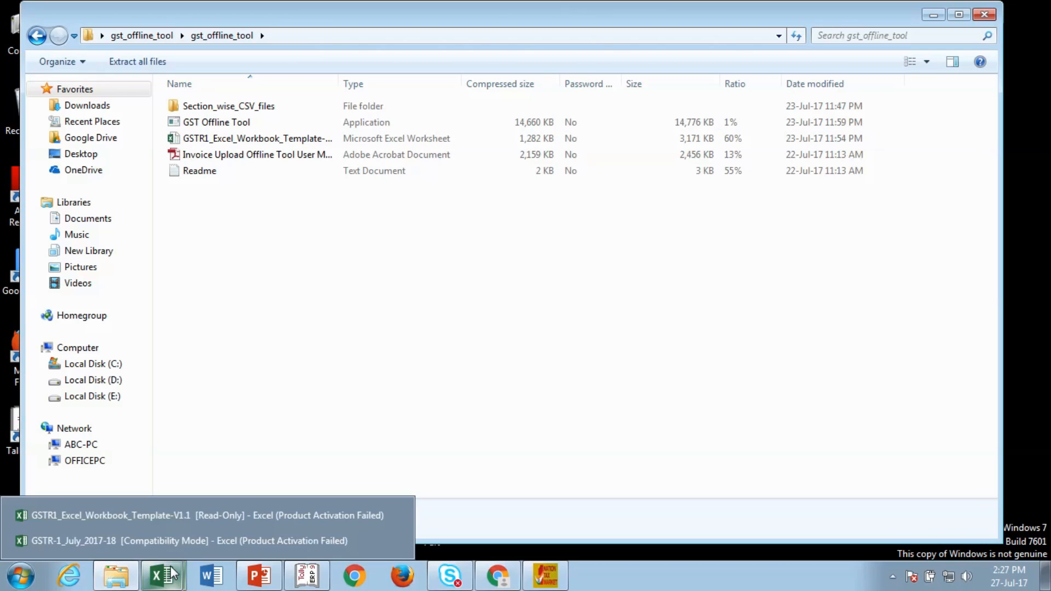
left_click(149, 517)
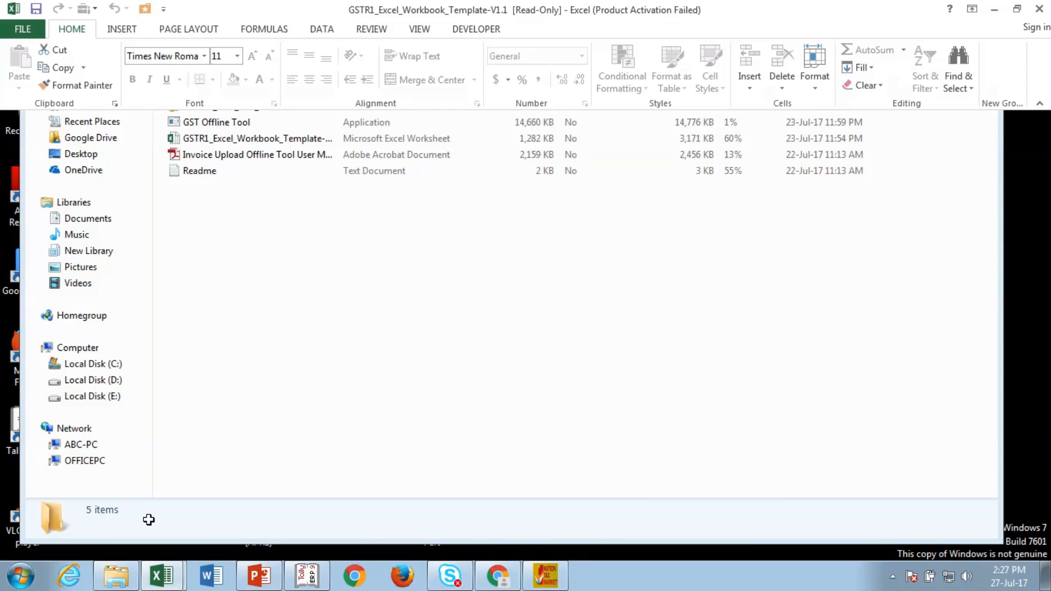
left_click(193, 493)
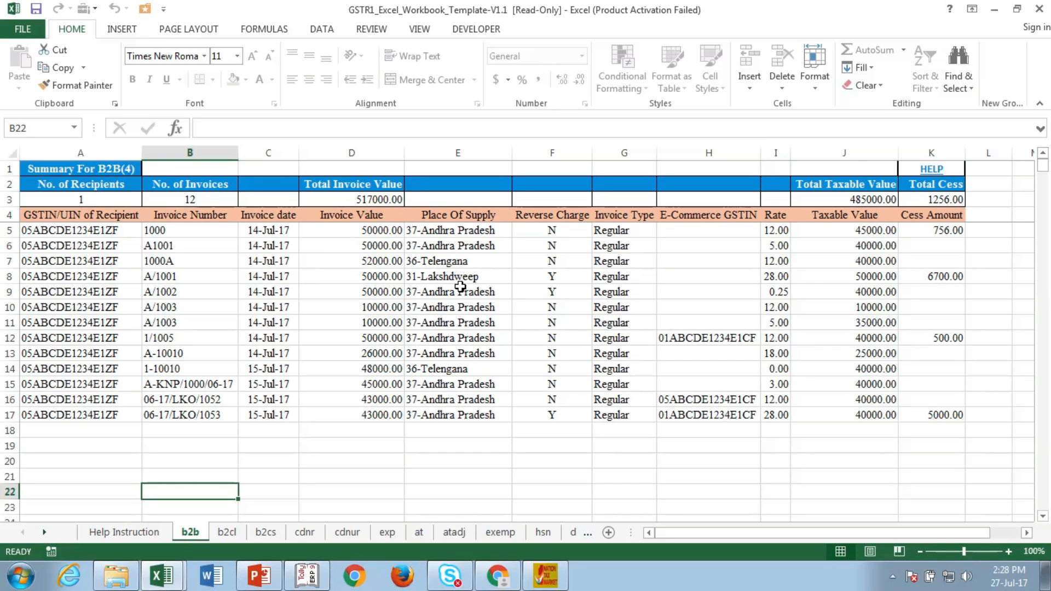
key("Up")
key("Up")
key("Up")
key("Up")
key("Up")
key("Up")
key("Up")
key("Up")
key("Up")
key("Up")
key("Up")
key("Up")
key("Up")
key("Up")
key("Up")
key("Up")
key("Up")
key("Up")
key("Up")
key("Up")
key("Up")
key("Down")
key("Down")
key("Down")
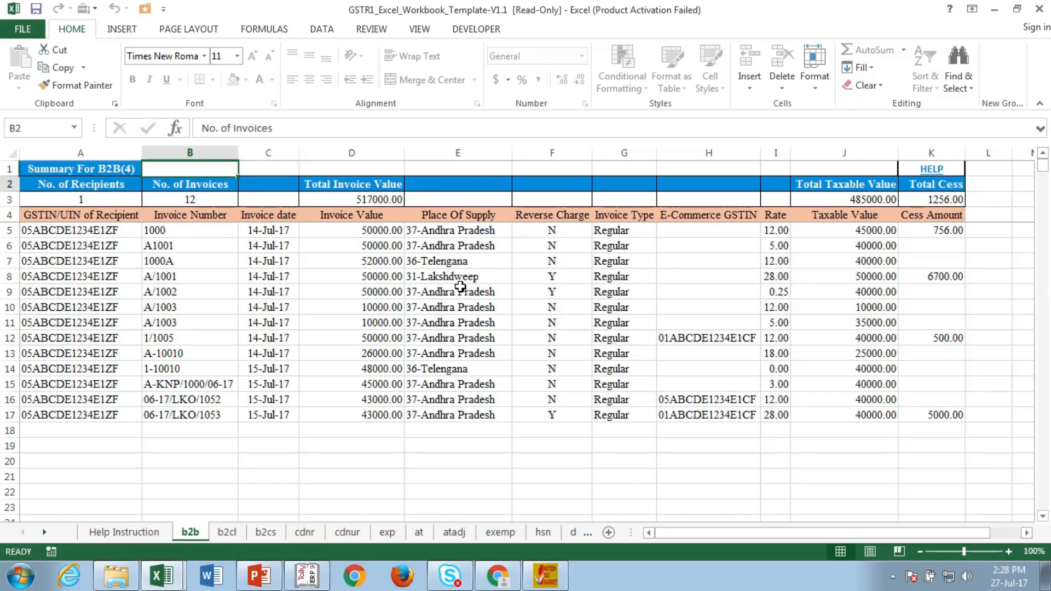
key("Left")
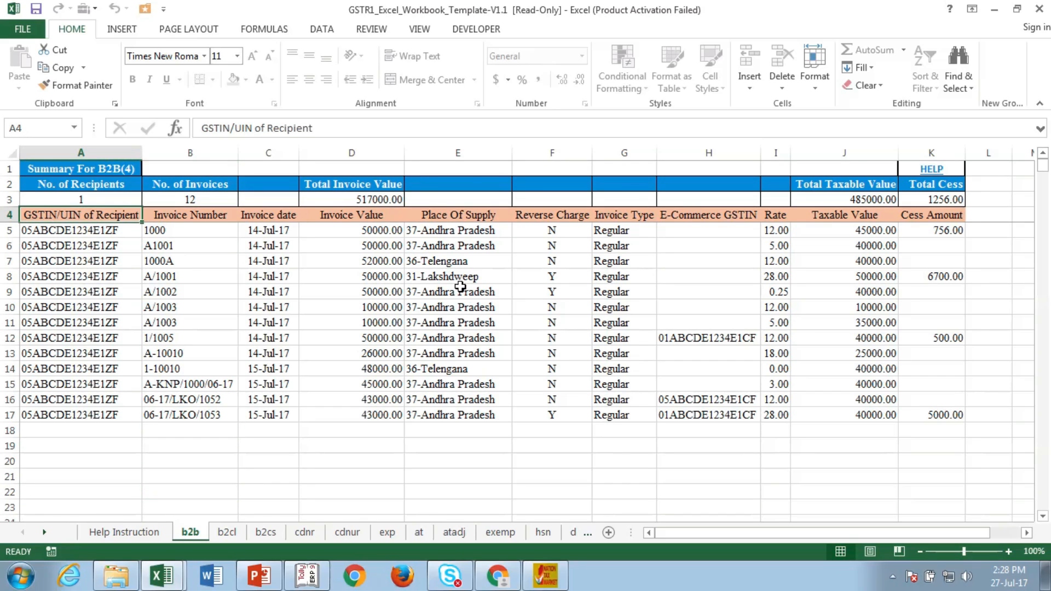
key("Right")
key("Right")
key("Right")
key("Right")
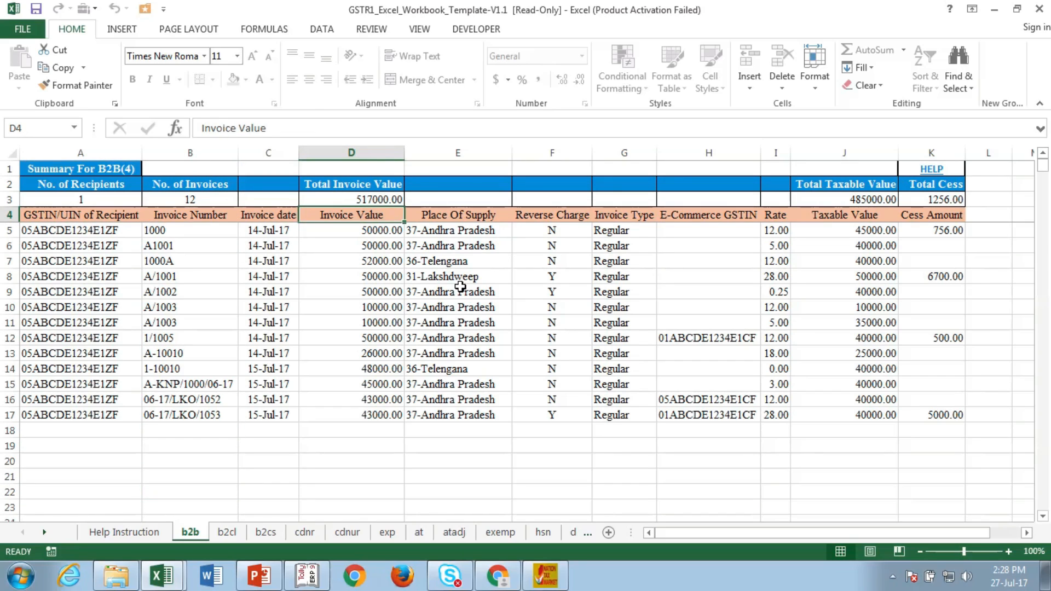
key("Right")
key("Right")
key("Right")
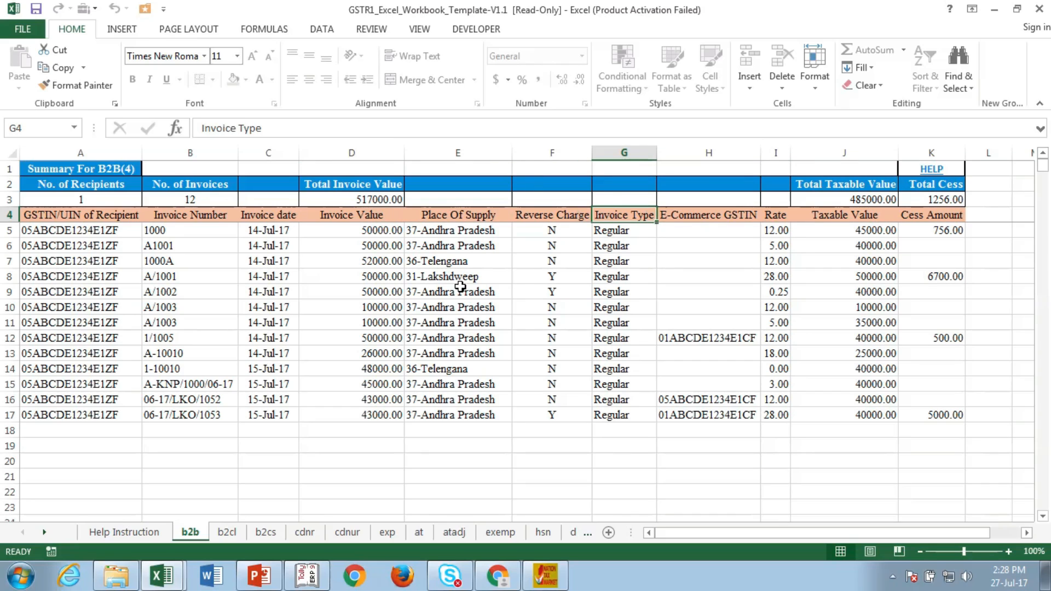
key("Right")
key("Right")
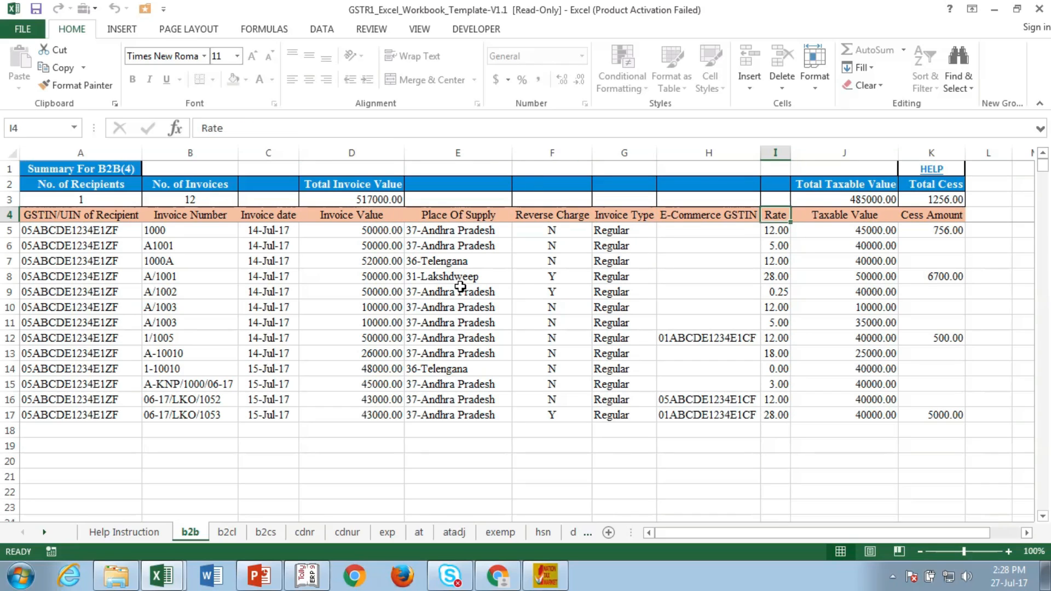
key("Right")
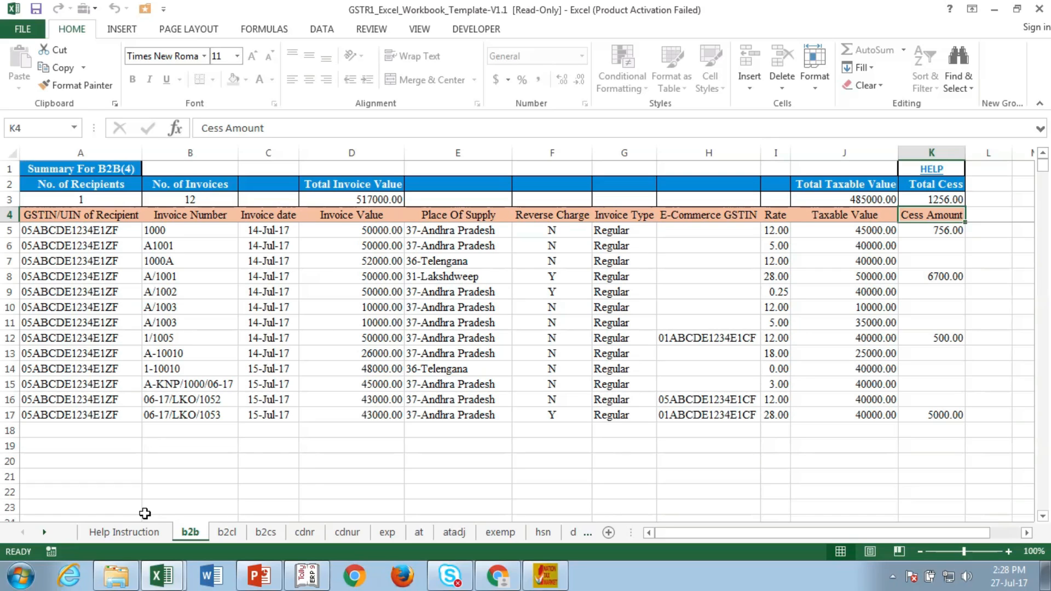
mouse_move(151, 575)
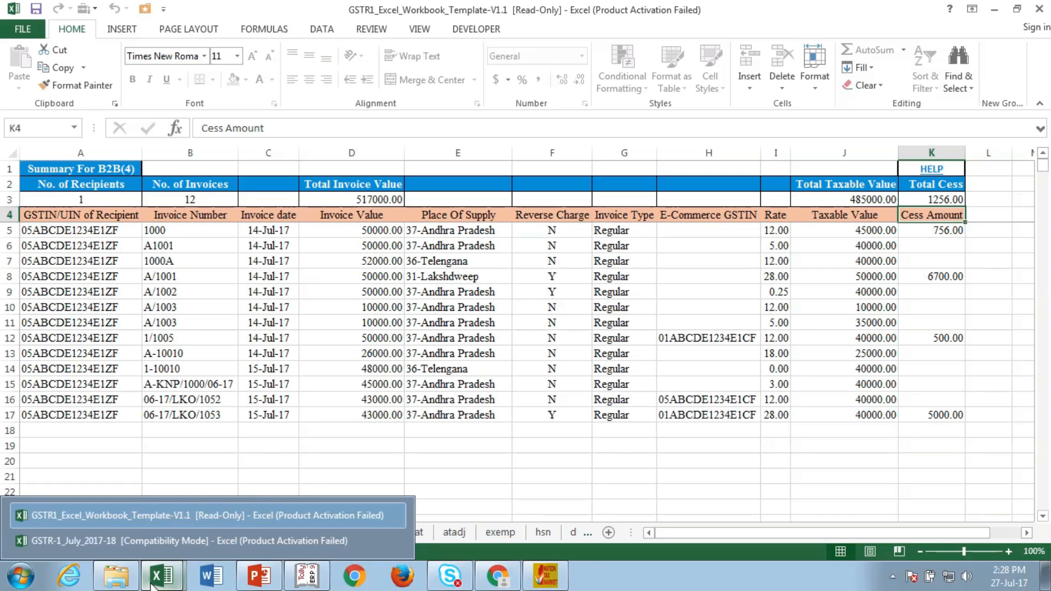
left_click(145, 547)
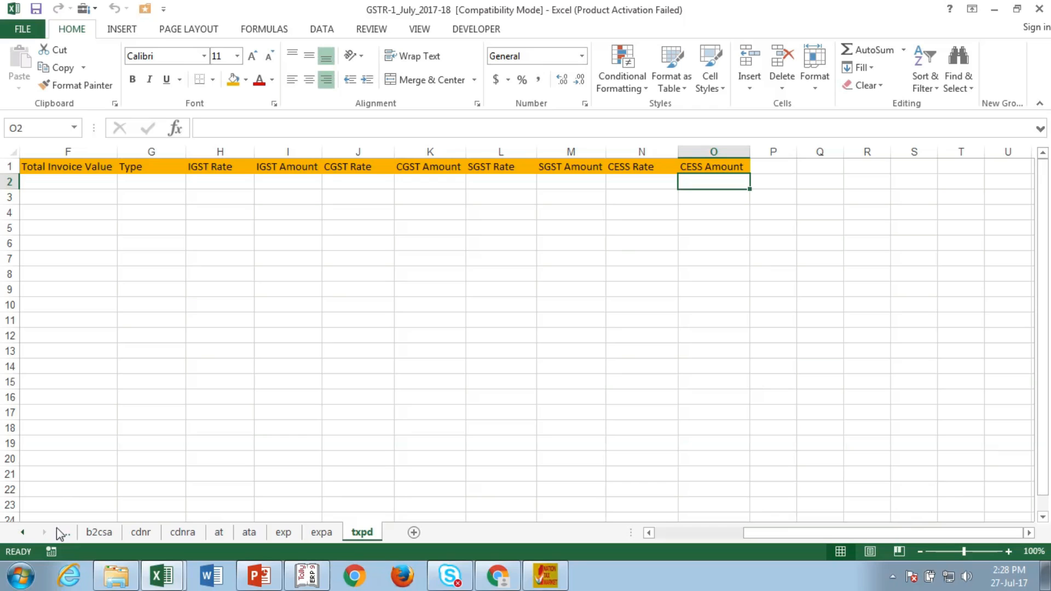
left_click(23, 532)
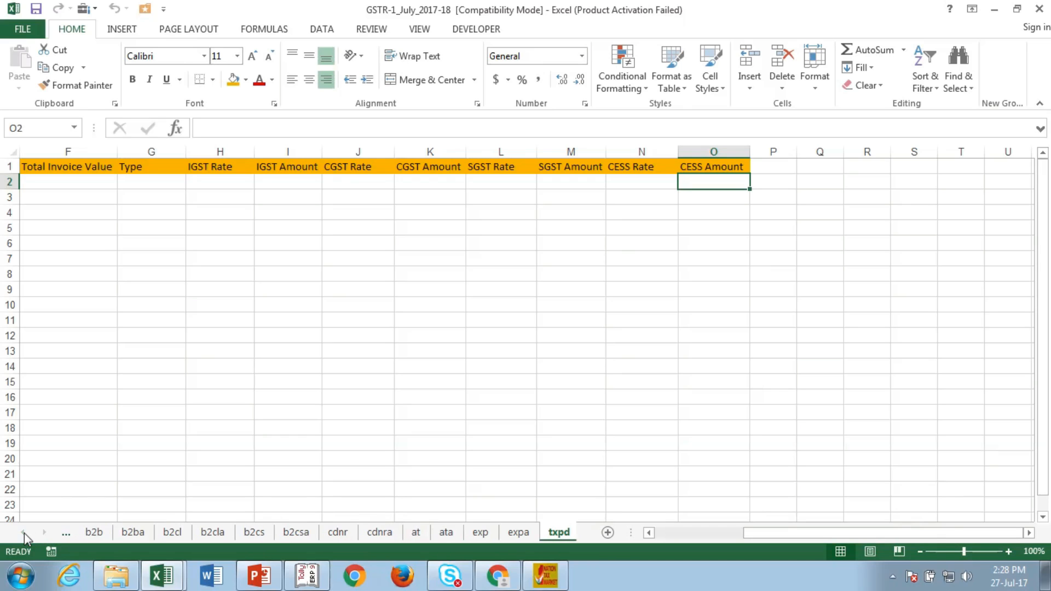
left_click(90, 534)
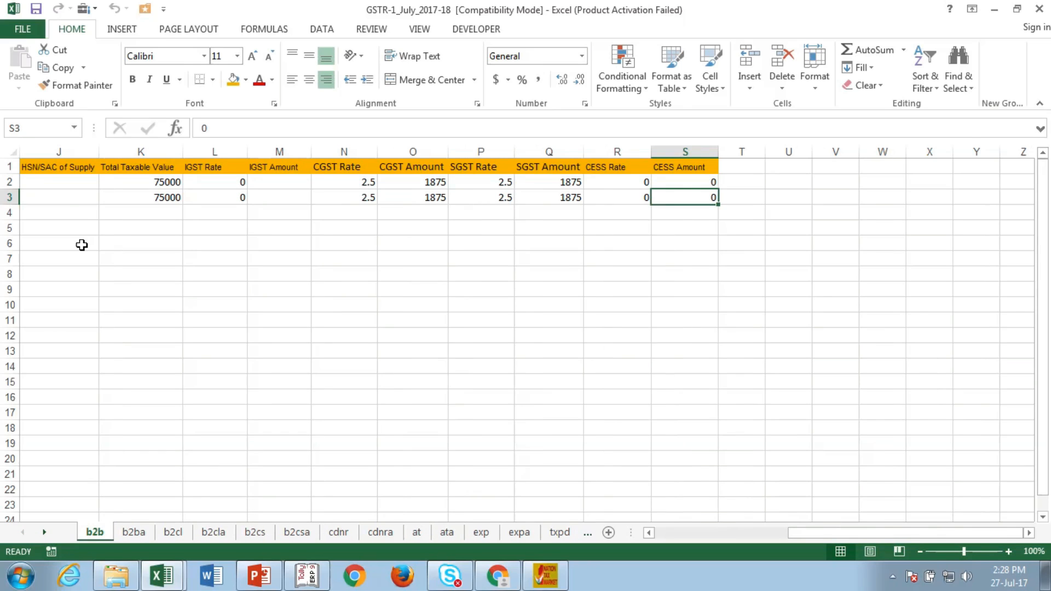
left_click(64, 197)
key("Left")
key("Left")
key("Left")
key("Left")
key("Left")
key("Left")
key("Left")
key("Left")
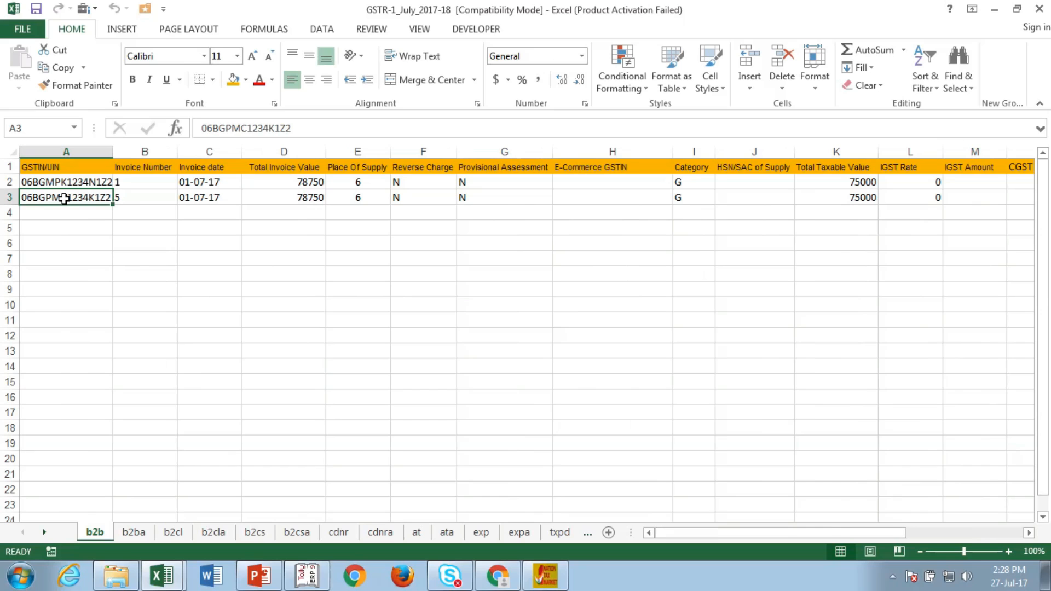
key("Up")
key("Up")
key("Right")
key("Right")
key("Right")
key("Right")
key("Right")
key("Right")
key("Right")
key("Right")
key("Right")
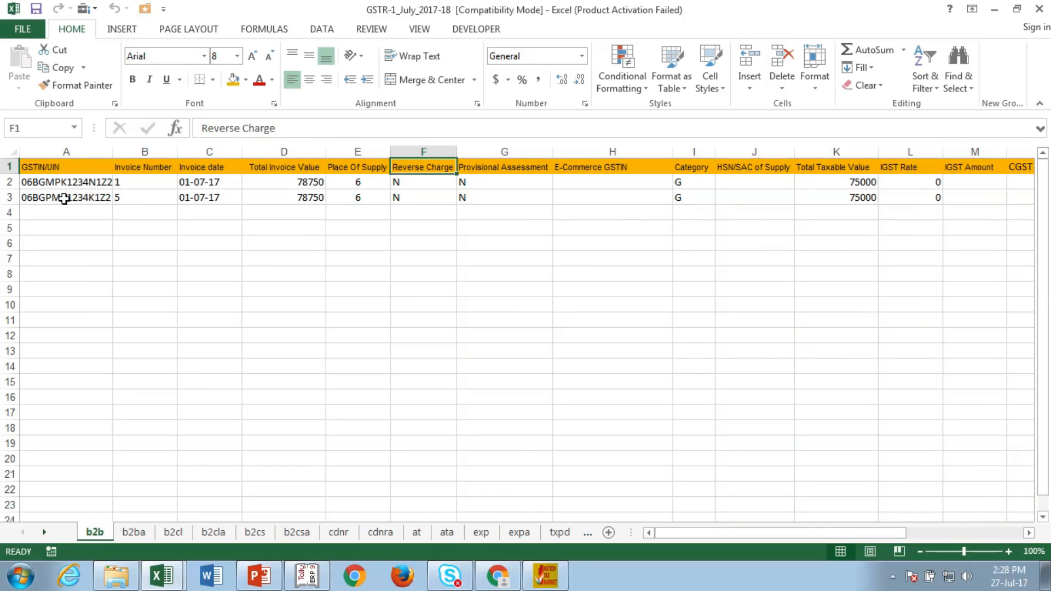
key("Right")
key("Right")
key("Right")
key("Right")
key("Right")
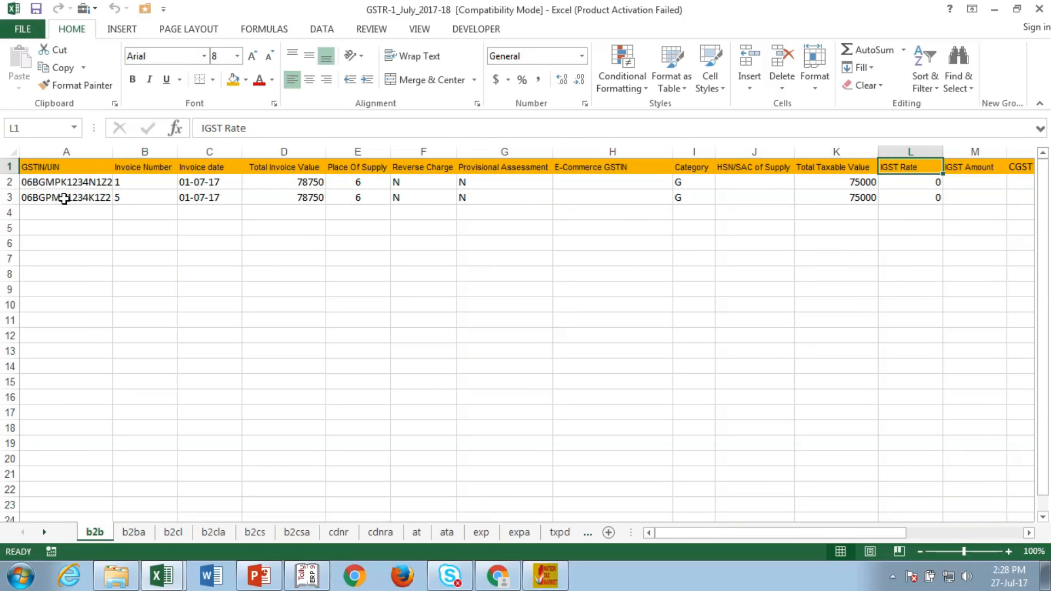
key("Right")
key("Right")
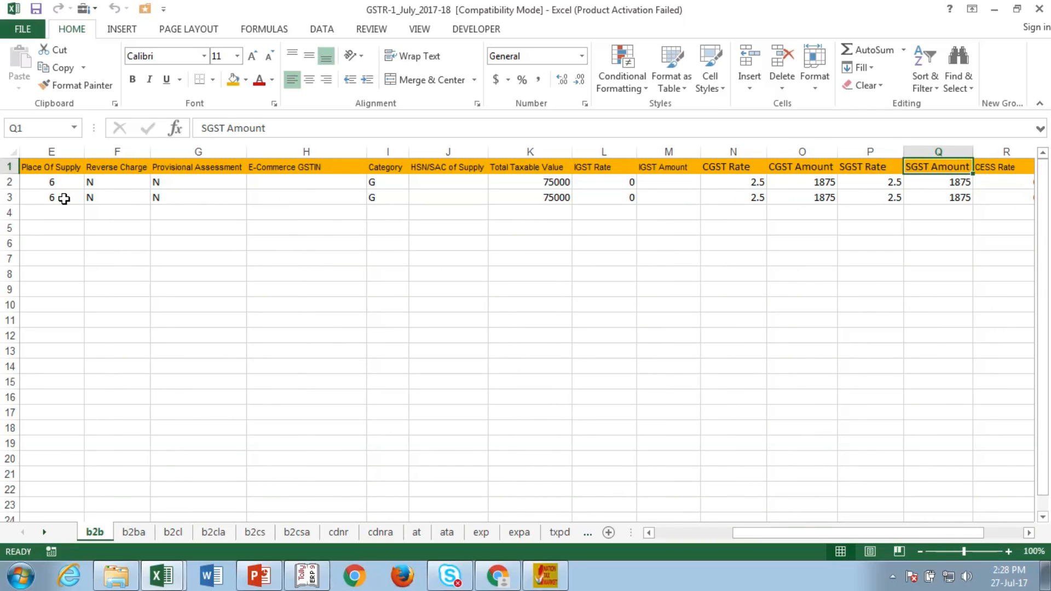
key("Right")
key("Right")
key("Right")
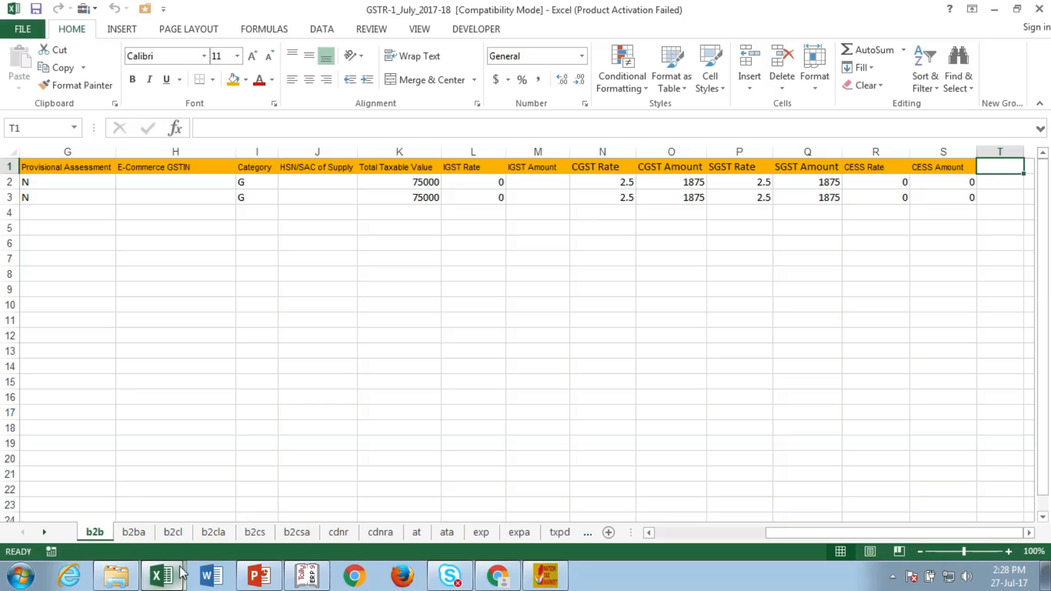
mouse_move(182, 572)
left_click(163, 510)
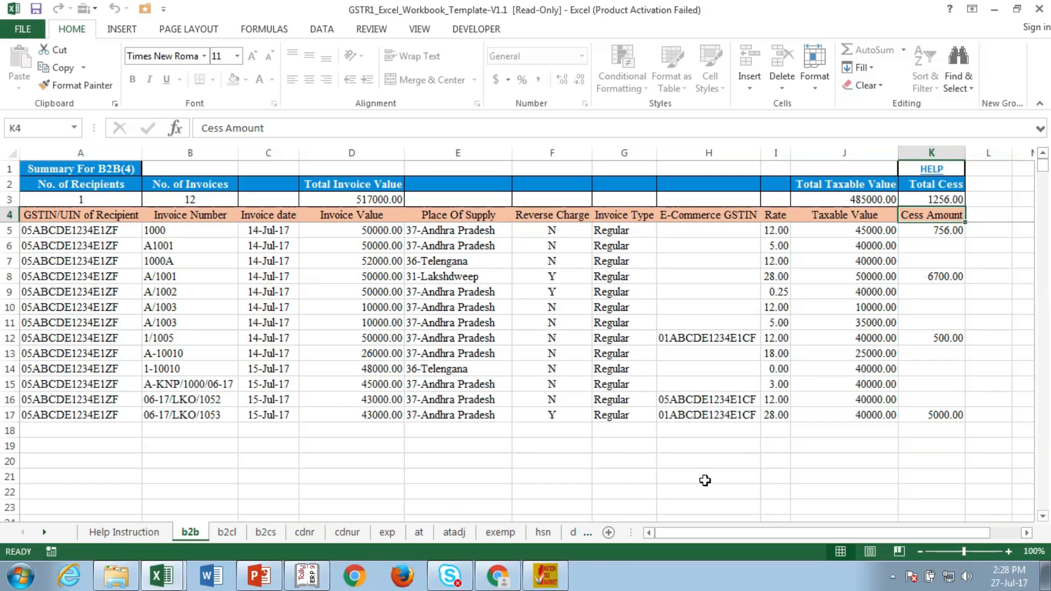
Step: View the offline tool's import page, then show the GSTR-1_July_2017-18 b2b sheet from column A
left_click(547, 575)
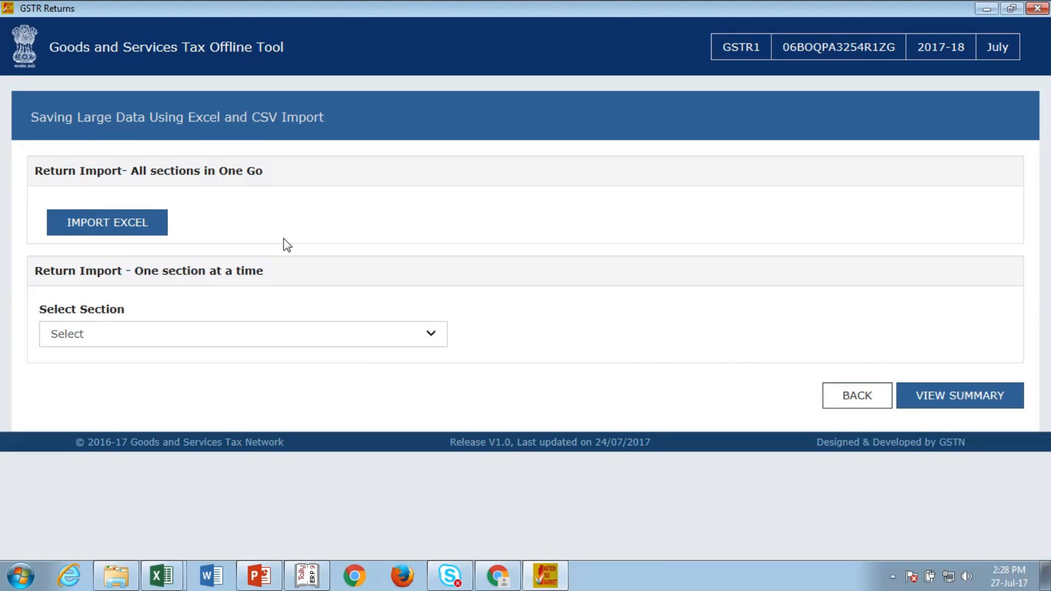
left_click(174, 588)
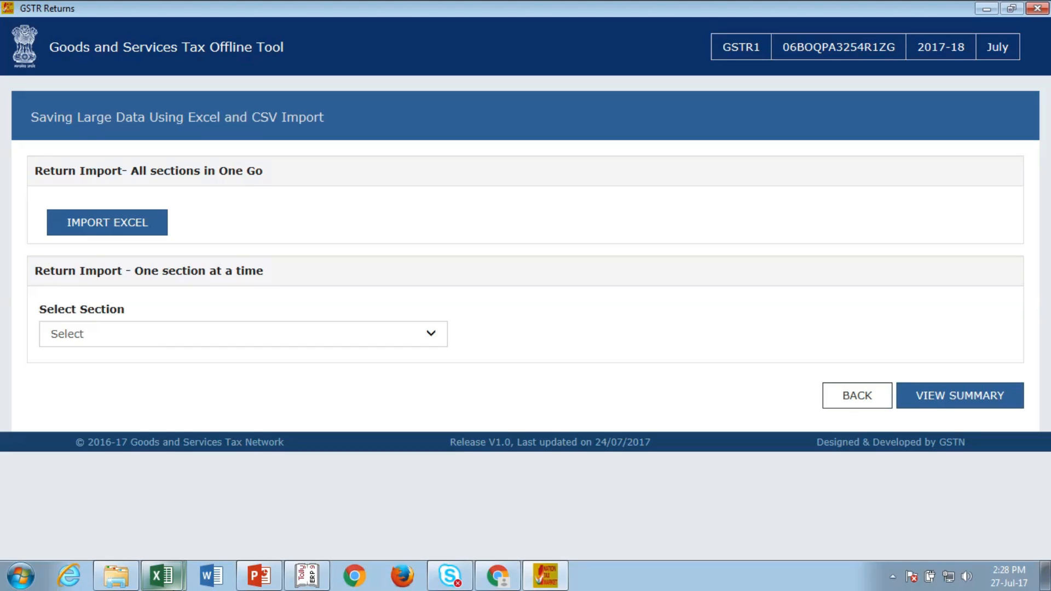
left_click(133, 544)
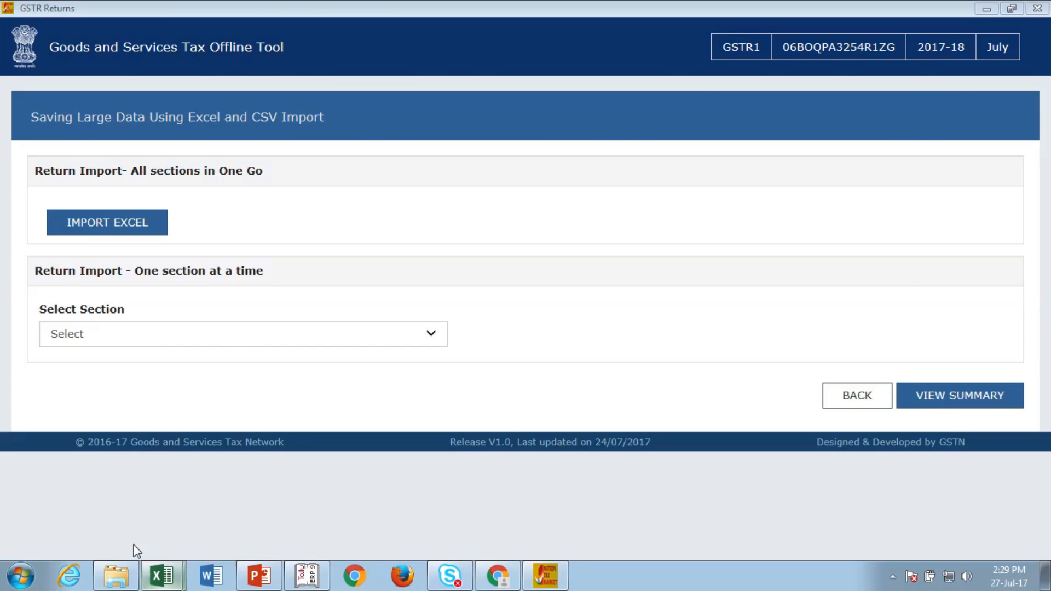
left_click(221, 354)
key("Left")
key("Home")
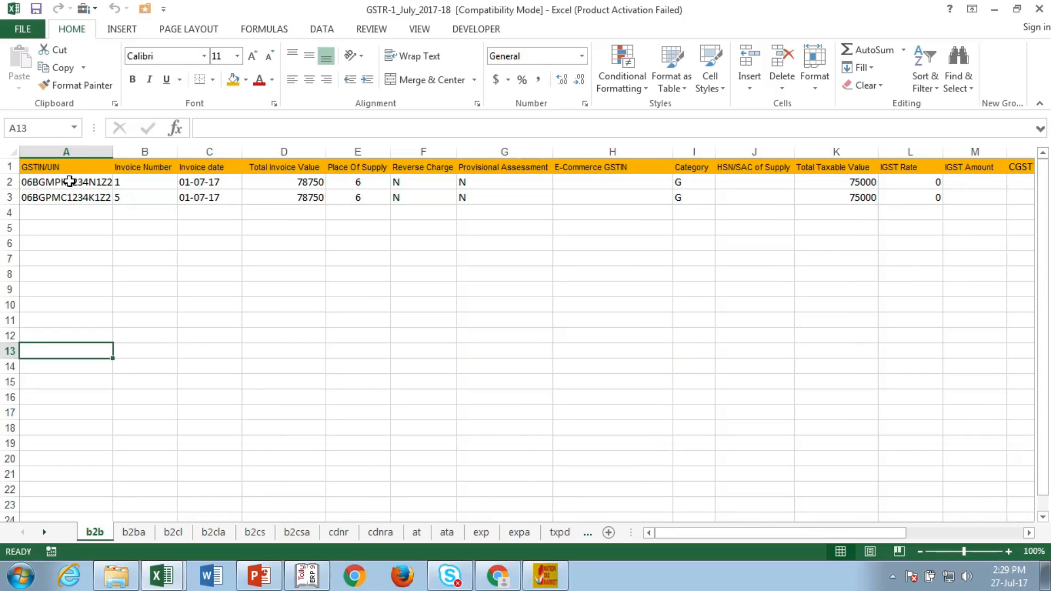
Step: Select recipient GSTINs A3:A18 in the export and A5:A17 in the template, then return to the offline tool
left_click_drag(69, 197, 67, 427)
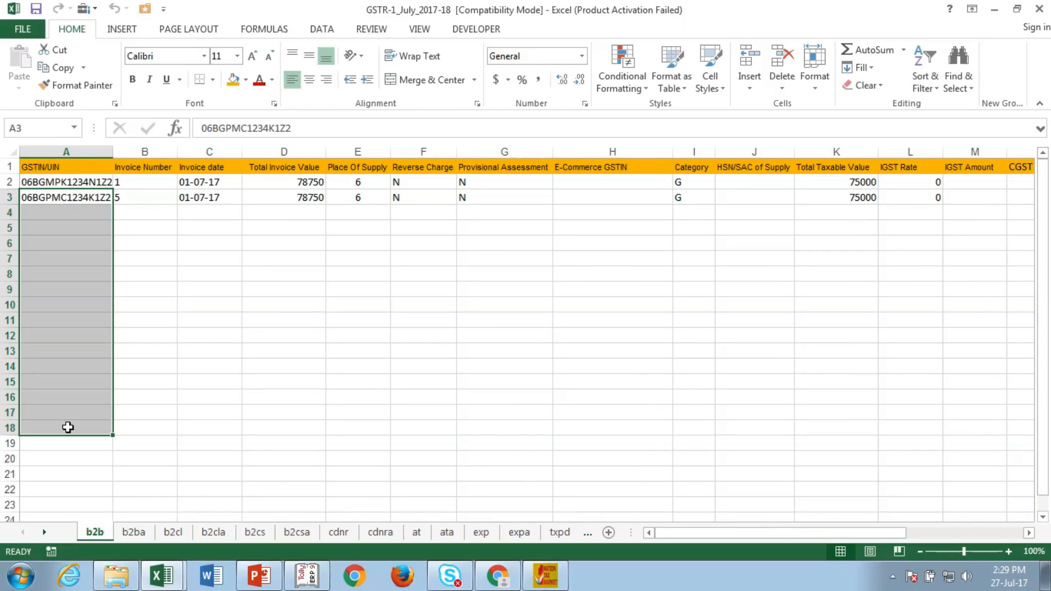
mouse_move(165, 574)
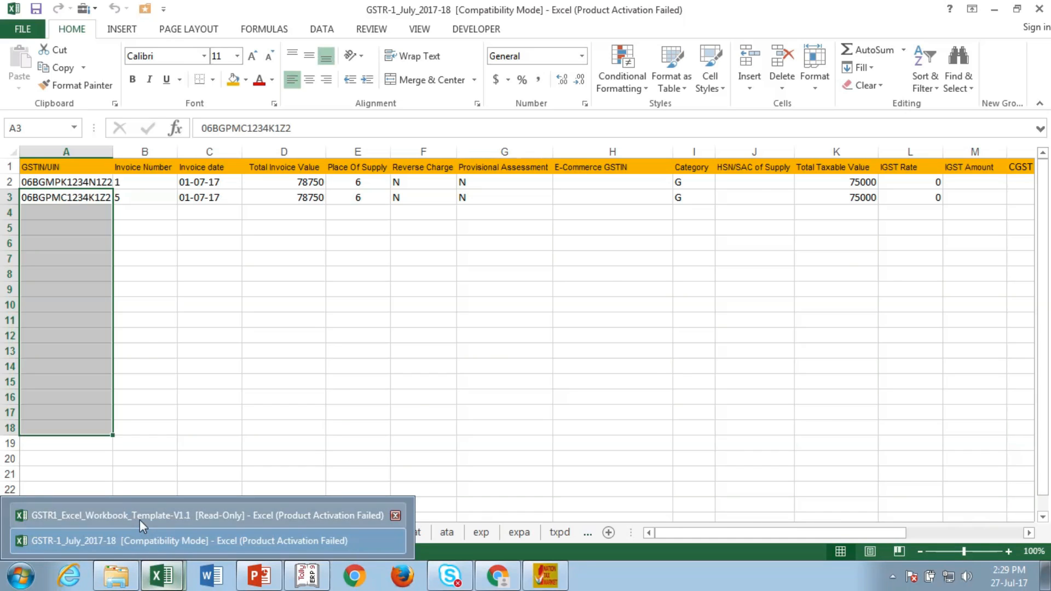
left_click(142, 515)
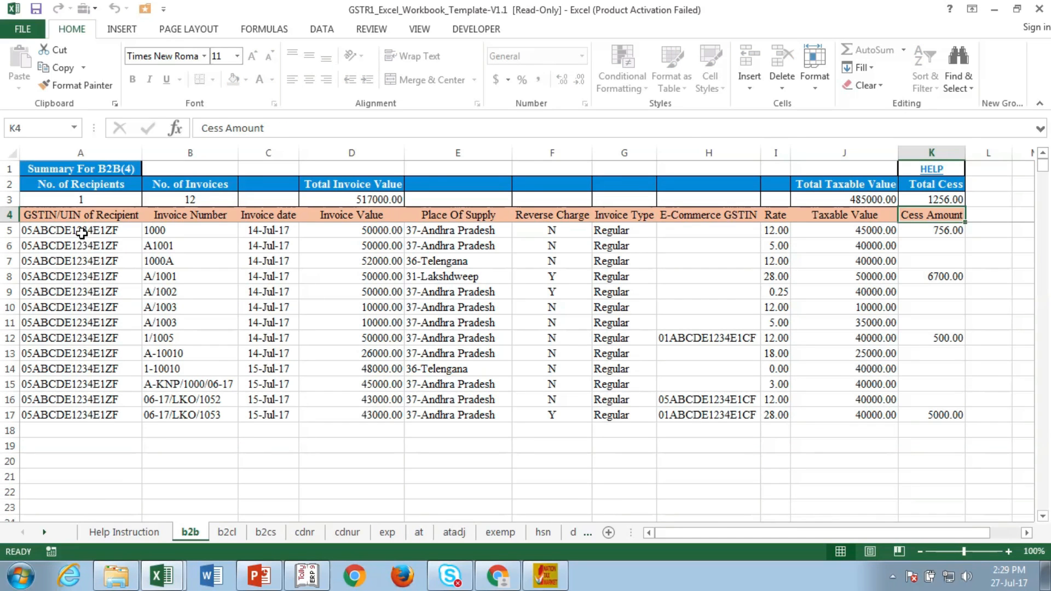
left_click_drag(82, 233, 83, 416)
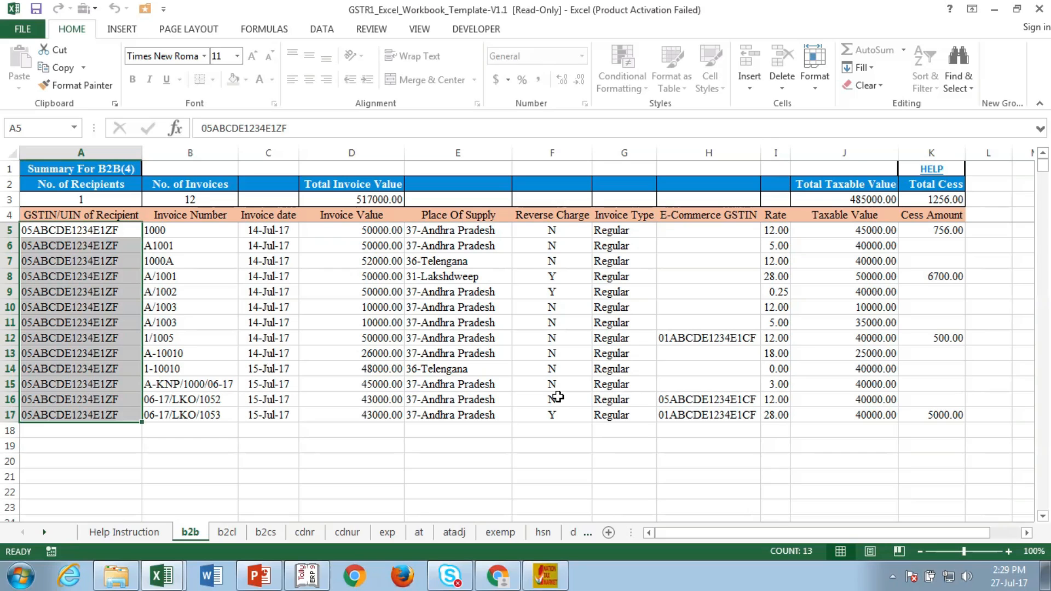
left_click(545, 586)
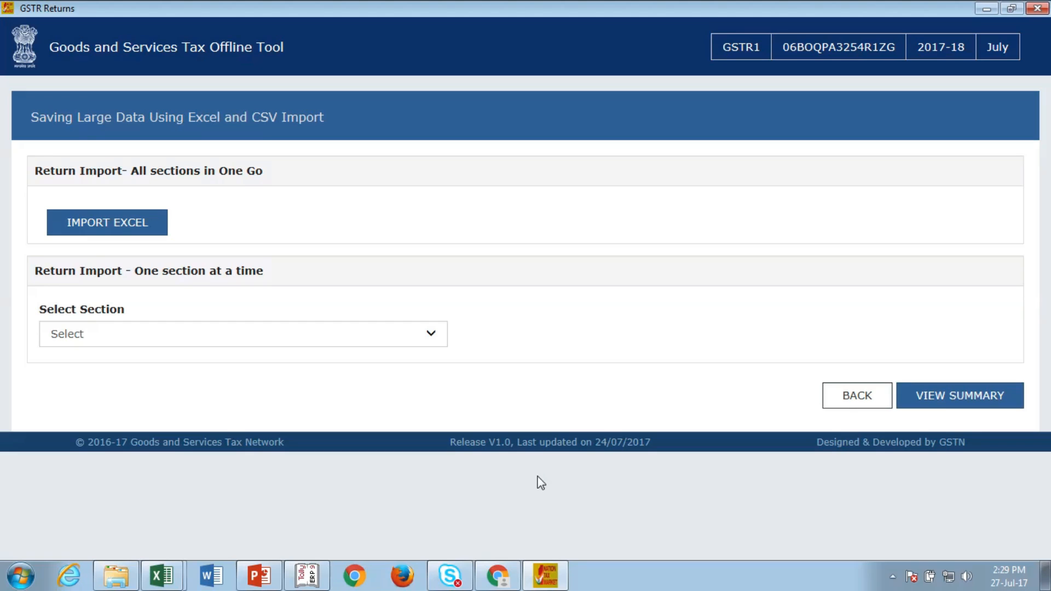
Step: Bring Chrome forward and switch to the Online Seva - YouTube tab
left_click(502, 579)
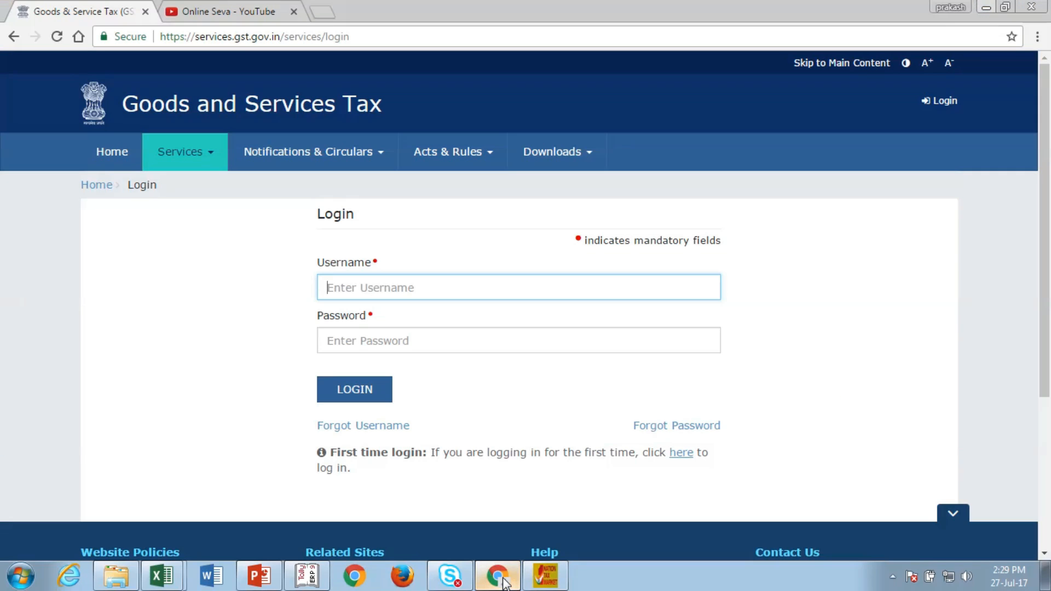
left_click(230, 15)
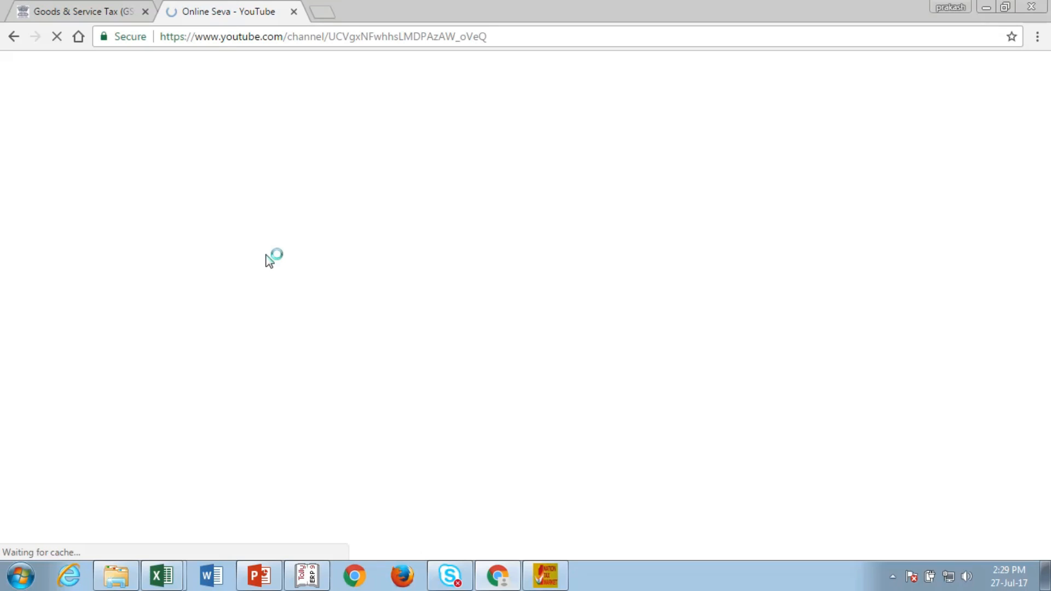